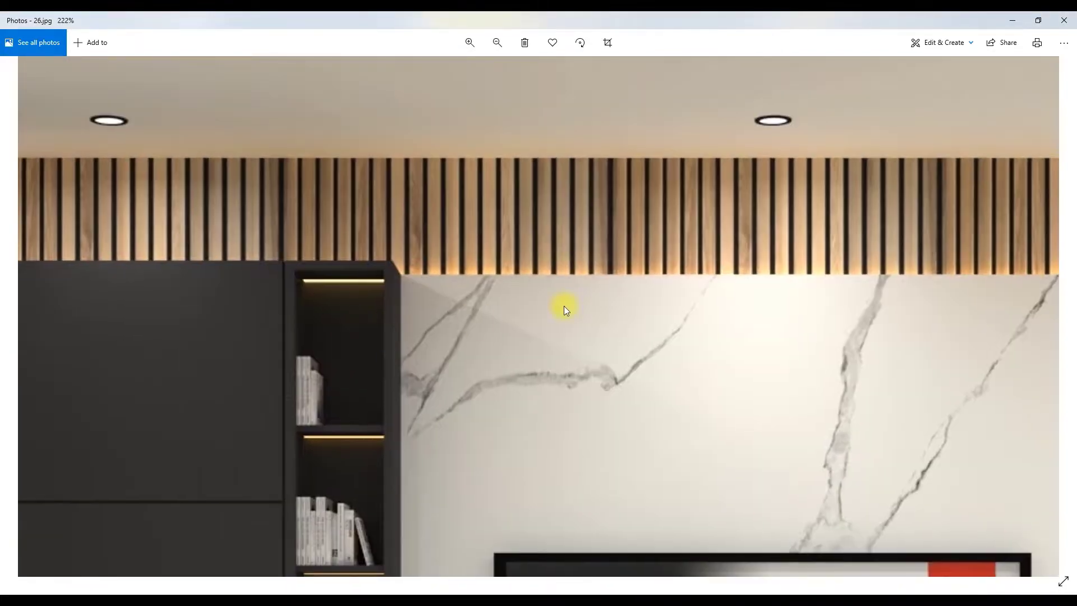
Pan across the TV wall reference render to inspect the TV, dark cabinet and plant
left_click_drag(563, 310, 7, 295)
scroll(436, 348, "down", 2)
mouse_move(601, 409)
left_mouse_down()
mouse_move(514, 173)
mouse_move(798, 300)
left_mouse_up()
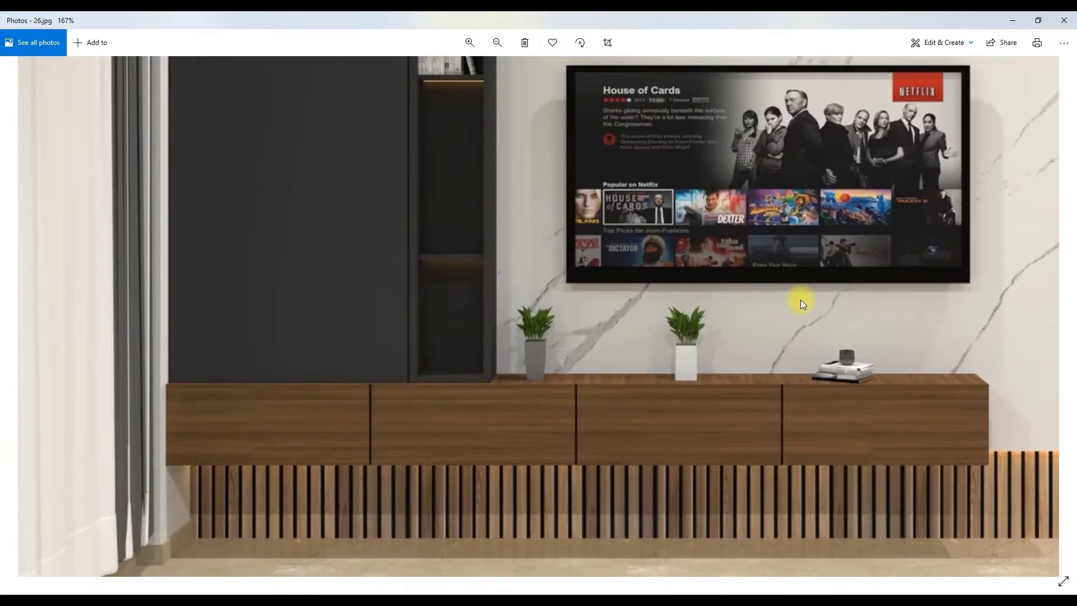
left_click_drag(555, 325, 575, 385)
left_click_drag(829, 363, 704, 380)
Zoom out until the whole reference image fits the window
scroll(703, 381, "down", 1)
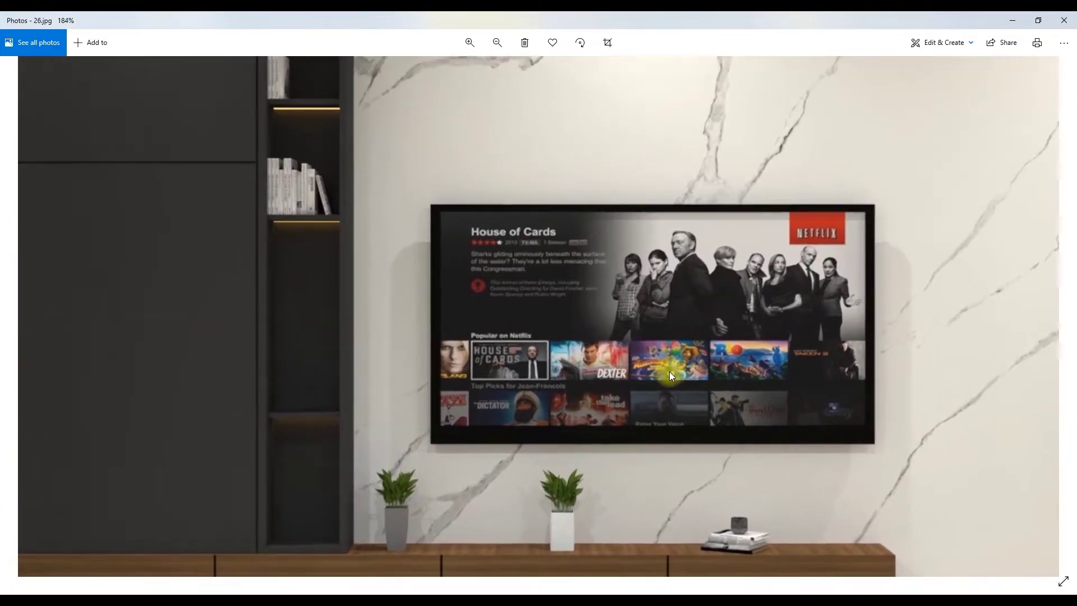
scroll(669, 371, "down", 1)
scroll(663, 365, "down", 1)
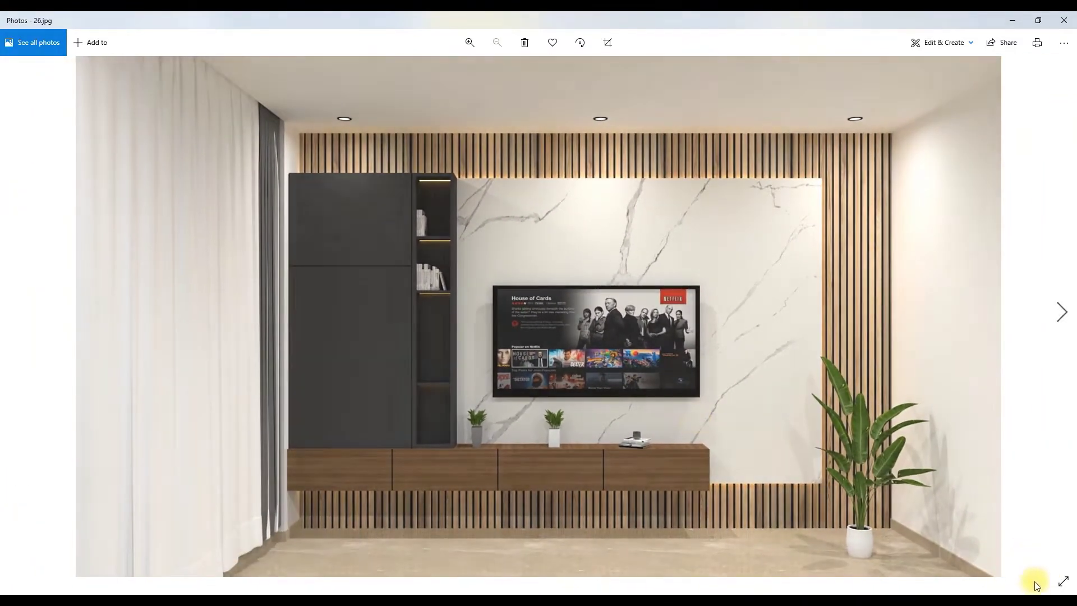
scroll(301, 352, "down", 2)
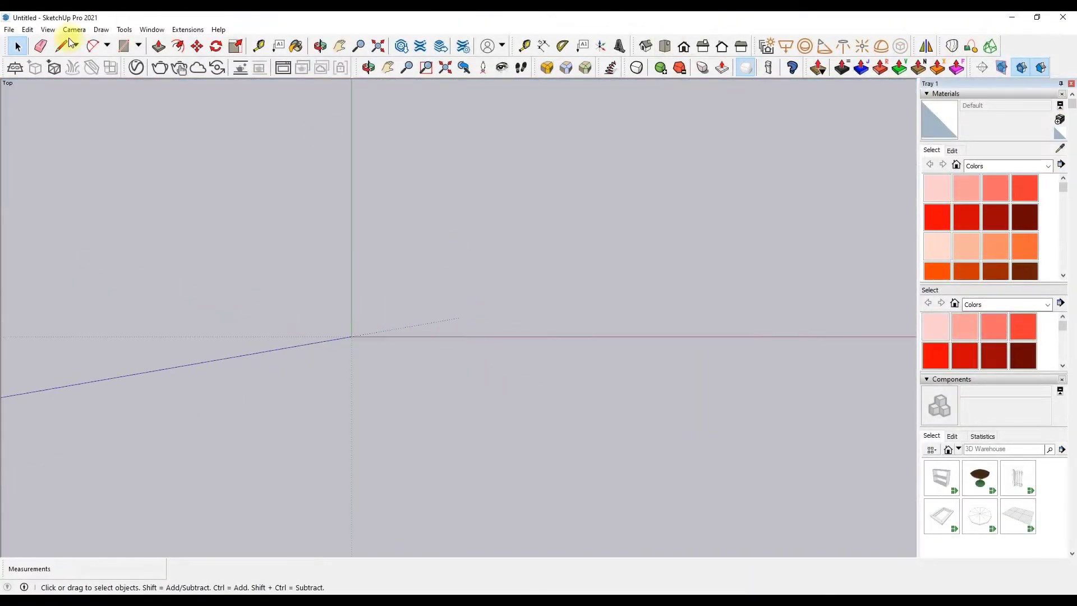
Draw the floor rectangle and offset it outward for the wall thickness
key("l")
scroll(350, 207, "up", 2)
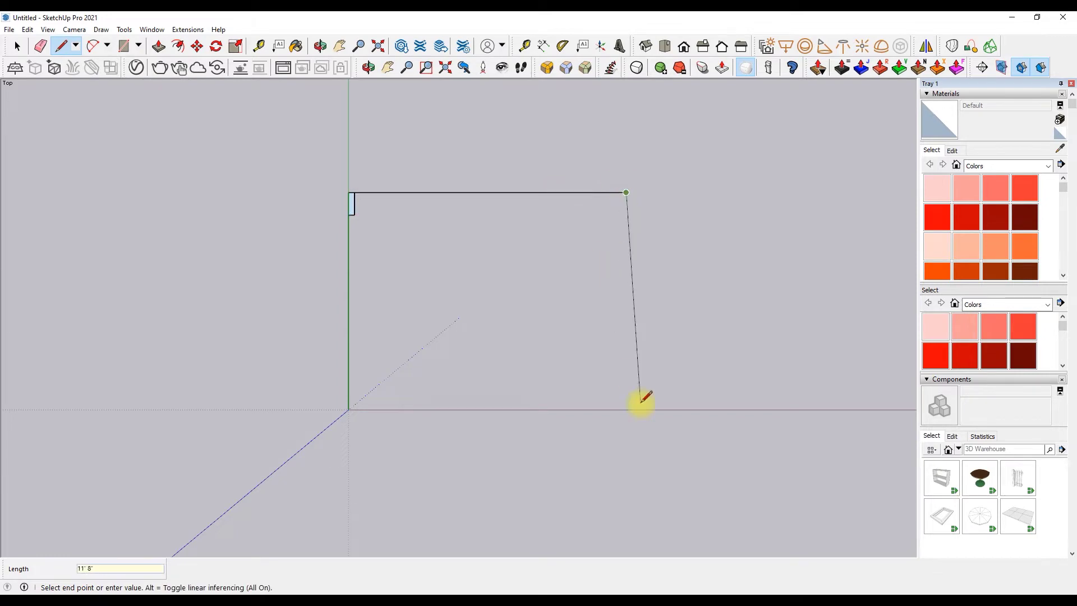
left_click(348, 410)
key("f")
left_click(348, 207)
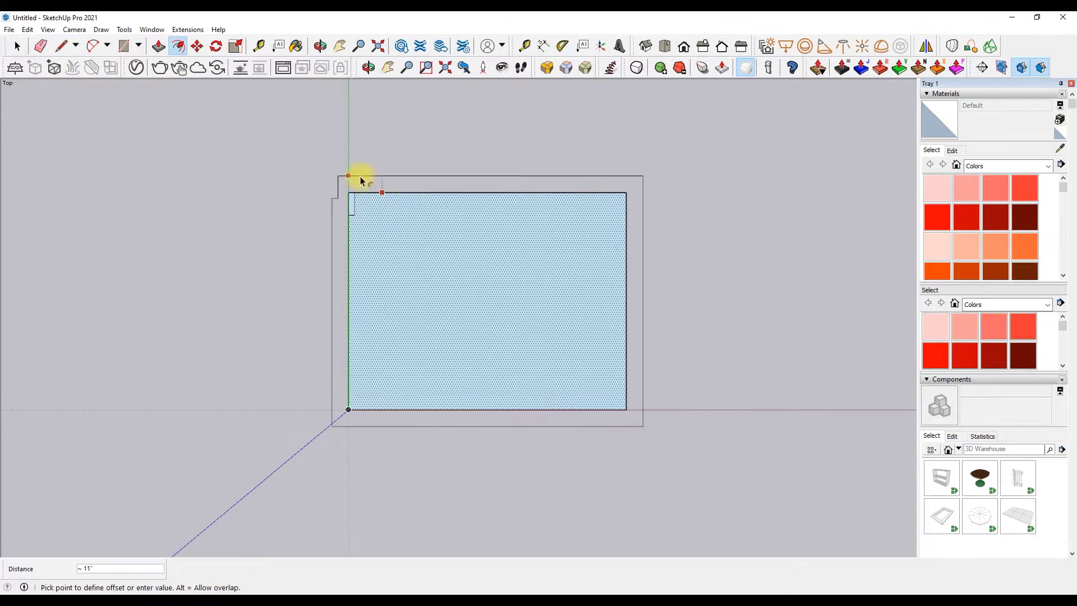
left_click(355, 175)
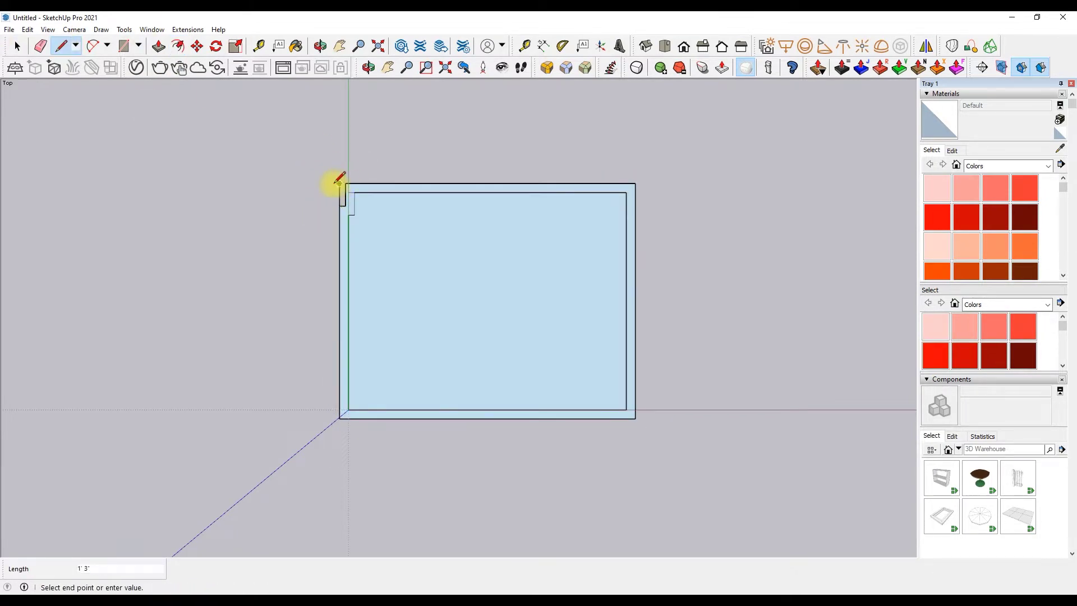
Erase the extra edges left around the floor border
left_click(39, 47)
scroll(323, 214, "up", 2)
scroll(351, 202, "down", 3)
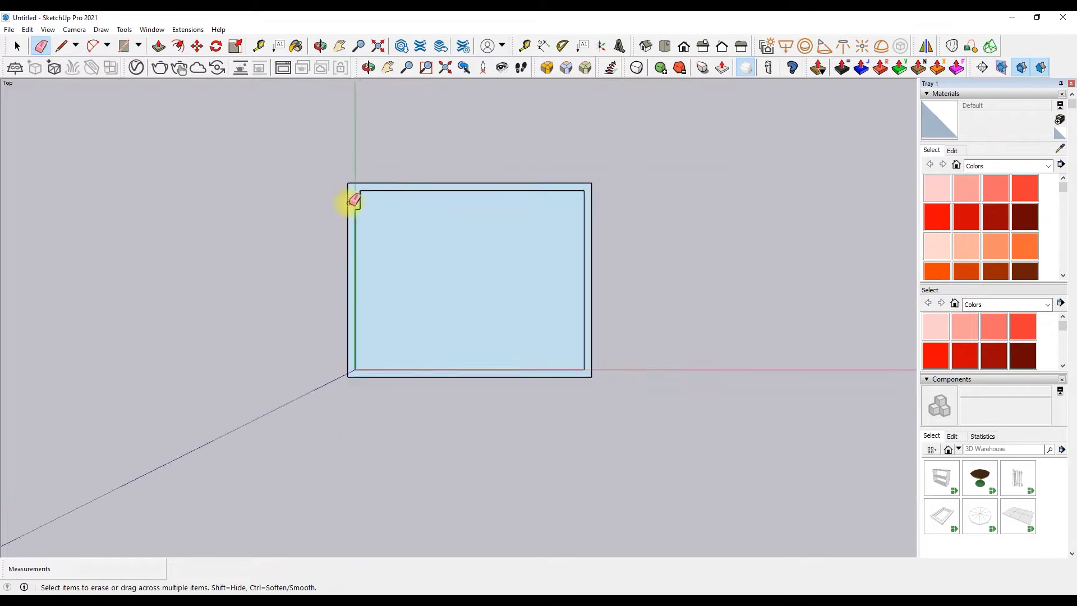
scroll(372, 342, "up", 3)
Draw a 6" line at the floor corner and start pulling the border face up
key("l")
scroll(340, 315, "down", 2)
scroll(357, 343, "up", 2)
left_click(339, 384)
type("6")
key("Return")
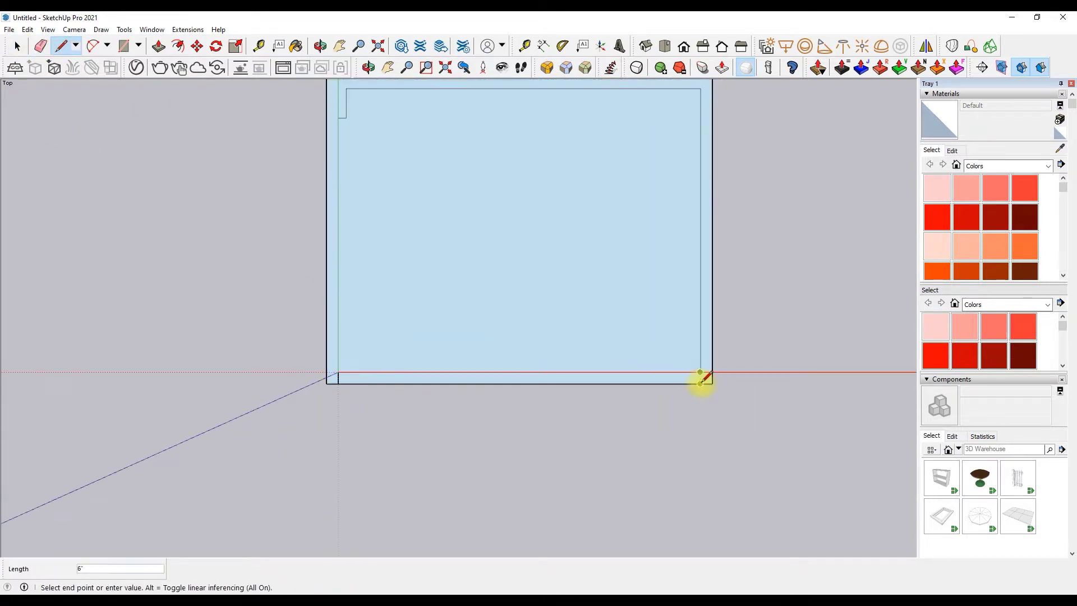
scroll(492, 384, "down", 3)
scroll(492, 384, "up", 2)
key("p")
middle_click_drag(327, 24, 288, 65)
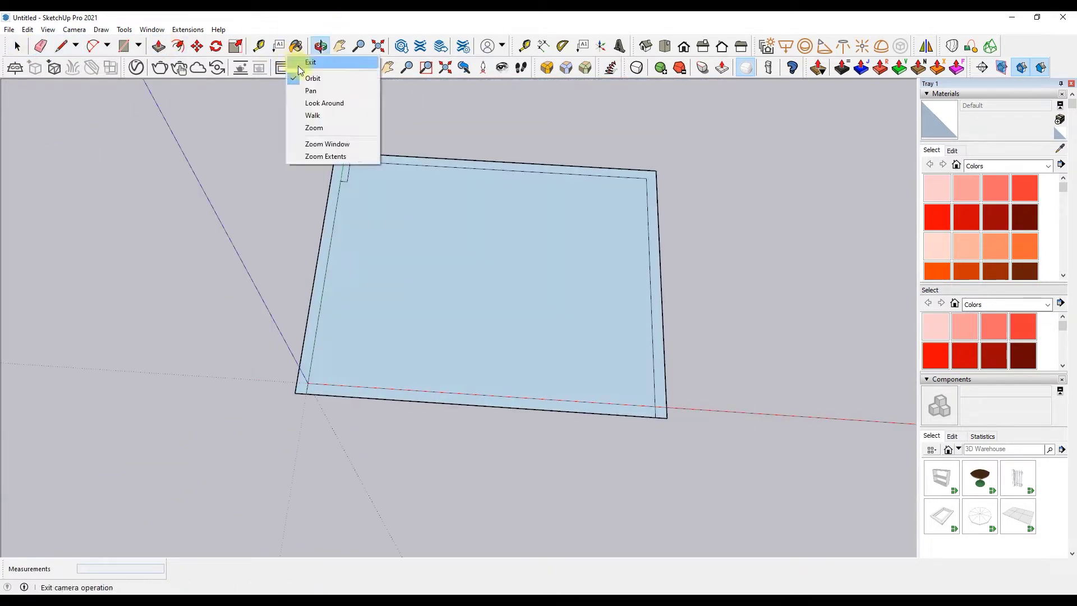
Raise the border face into full-height walls and look inside the room
left_click_drag(297, 337, 324, 85)
mouse_move(348, 168)
middle_mouse_down()
mouse_move(379, 137)
mouse_move(496, 159)
mouse_move(463, 210)
middle_mouse_up()
middle_click_drag(233, 103, 236, 126)
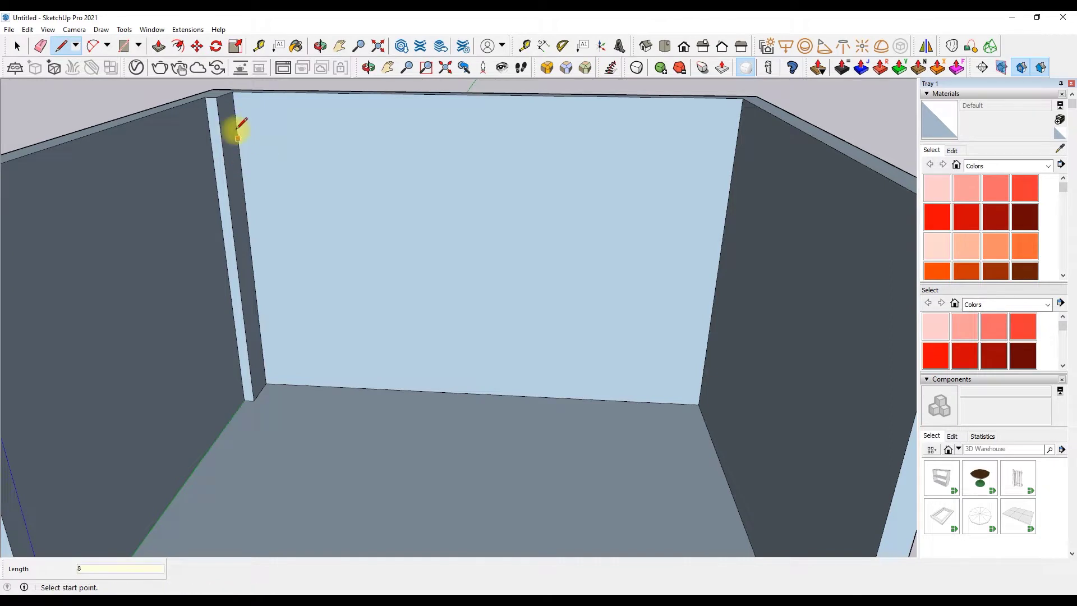
Draw lines across the back wall outlining a panel and vertical division
left_click(740, 122)
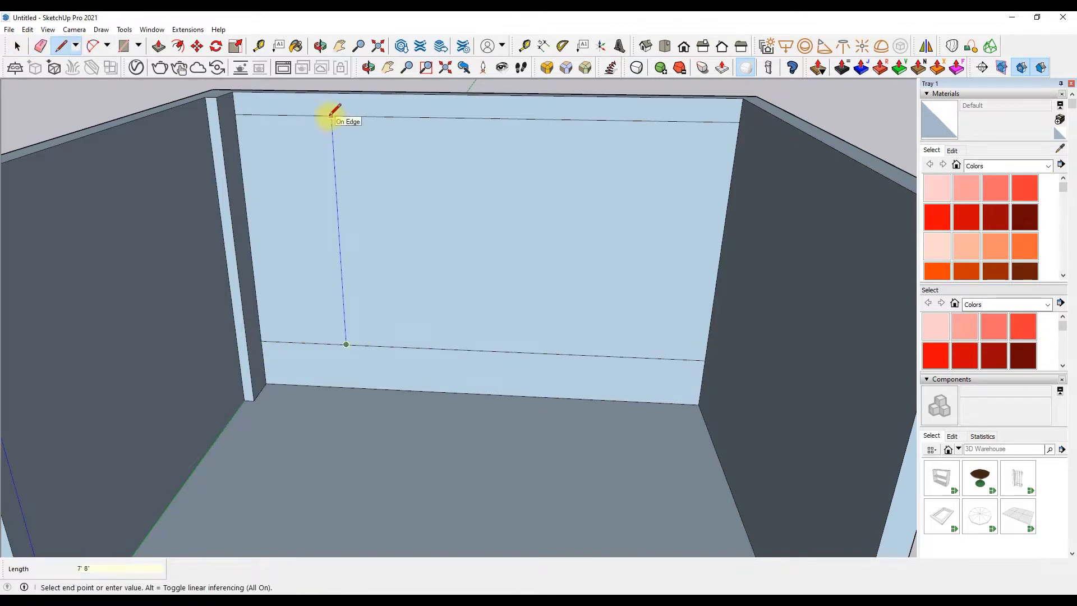
left_click(374, 341)
scroll(445, 325, "down", 3)
scroll(444, 324, "up", 3)
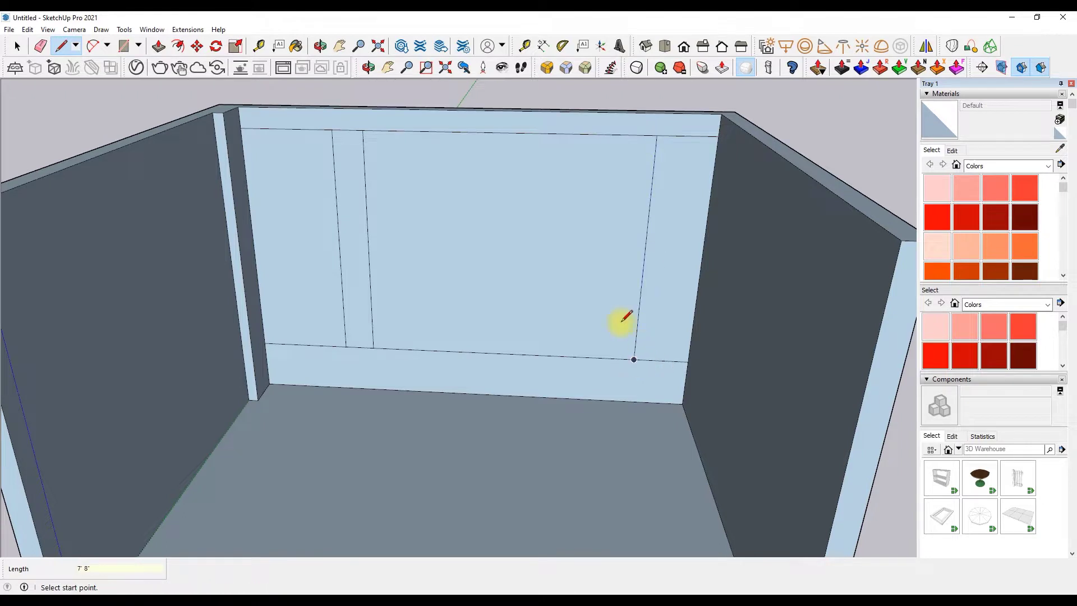
scroll(635, 358, "down", 1)
key("e")
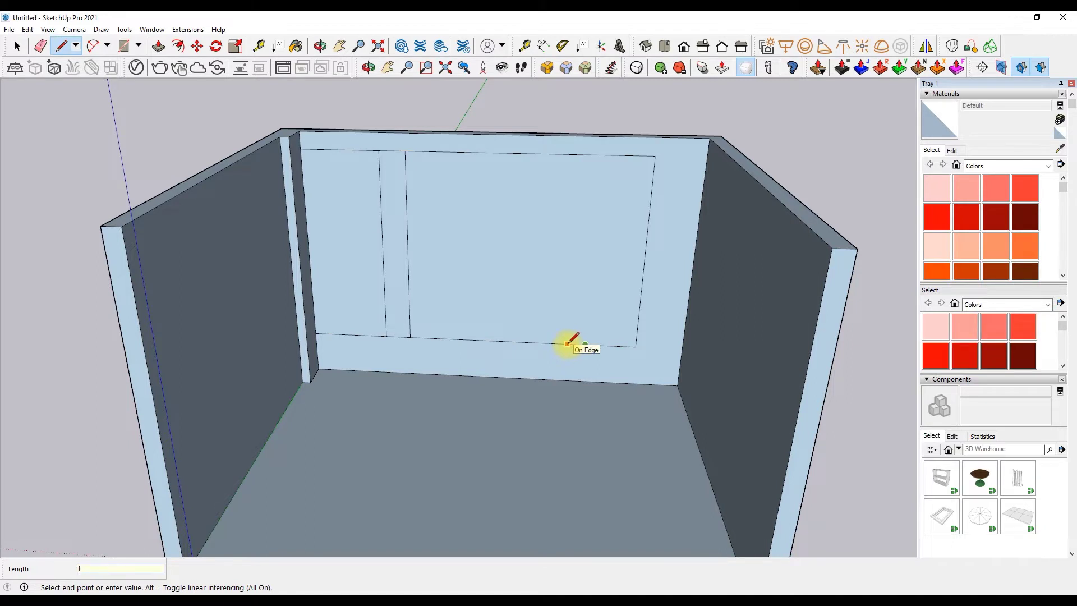
left_click(316, 318)
Erase stray edges and start another line for the low band on the back wall
scroll(355, 306, "up", 3)
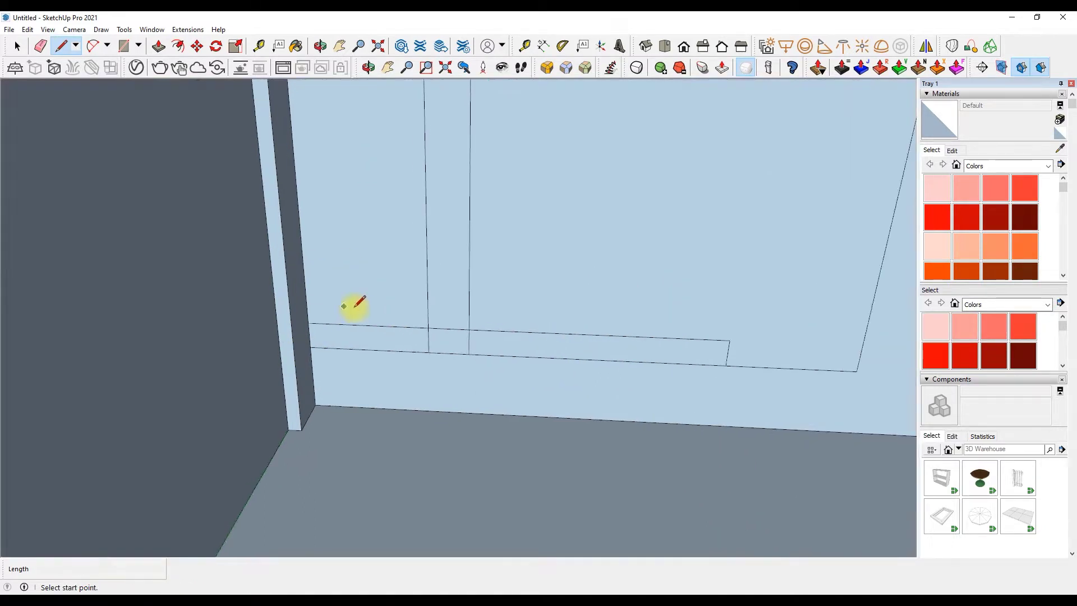
key("e")
scroll(466, 340, "down", 3)
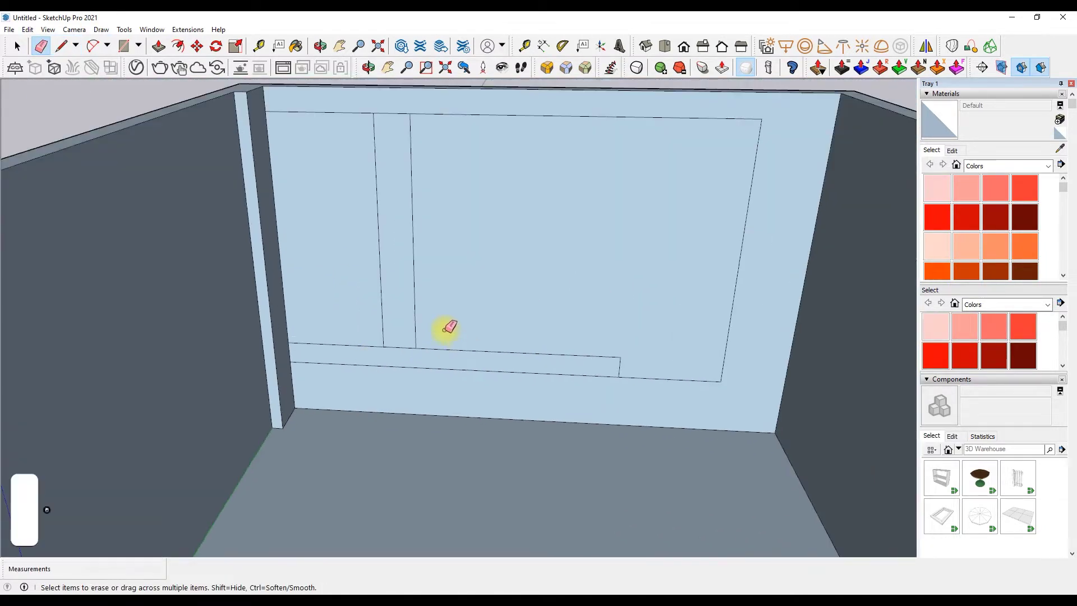
key("l")
left_click(619, 376)
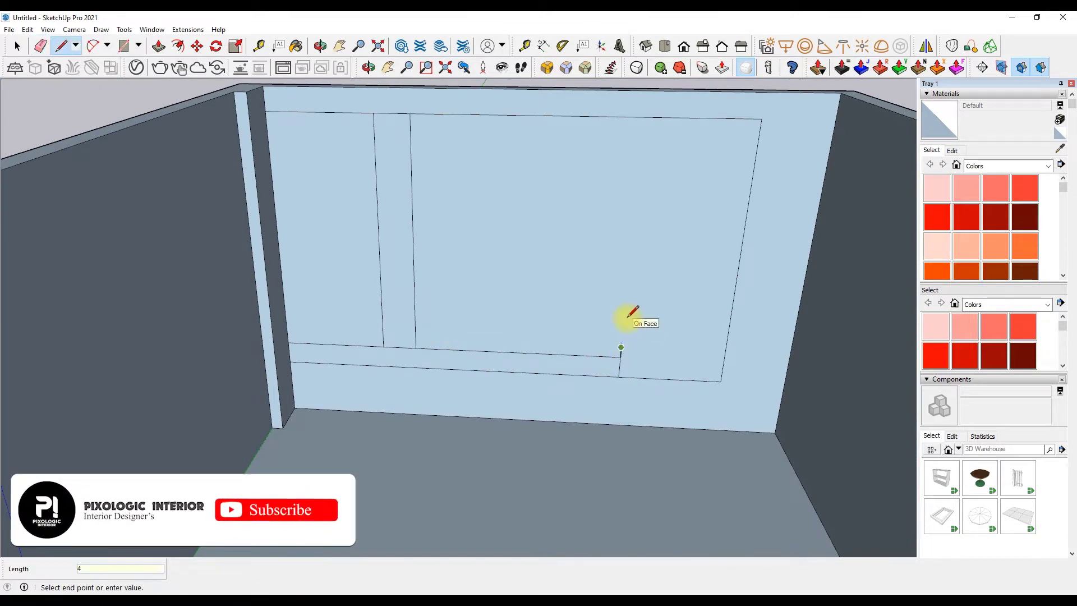
Extrude the left rectangle face and push the base face out about one foot
key("e")
mouse_move(397, 344)
middle_mouse_down()
mouse_move(488, 214)
mouse_move(396, 105)
mouse_move(385, 282)
middle_mouse_up()
right_click(385, 260)
key("p")
mouse_move(252, 180)
left_mouse_down()
mouse_move(199, 208)
mouse_move(354, 187)
left_mouse_up()
middle_click_drag(380, 180, 437, 263)
scroll(348, 335, "up", 3)
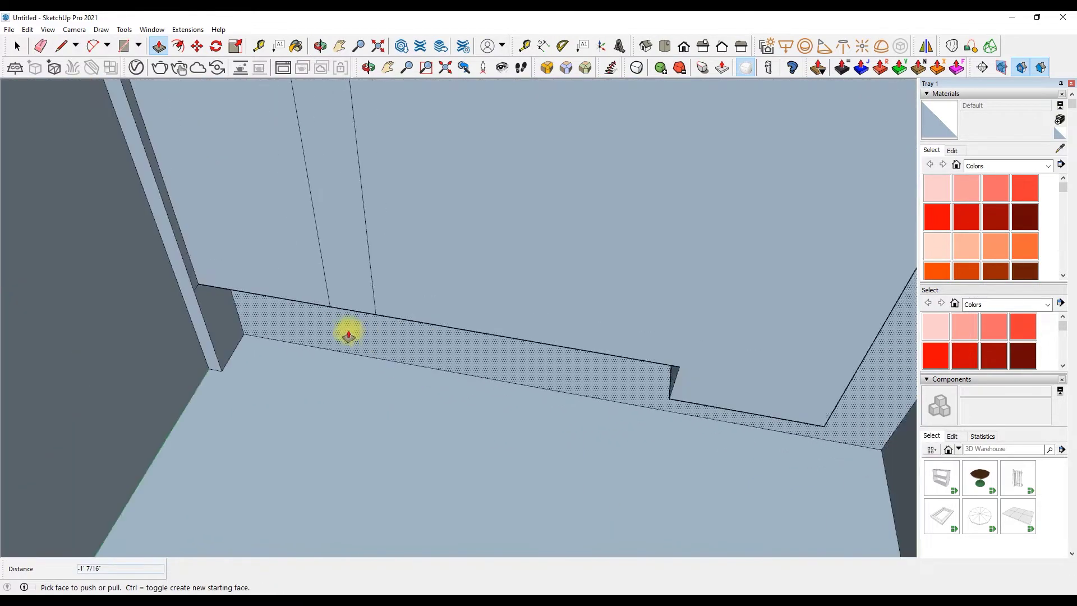
Push another outlined wall face outward
left_click(348, 335)
scroll(373, 341, "down", 3)
scroll(361, 342, "down", 2)
left_click(341, 312)
scroll(388, 354, "down", 2)
Draw lines along the back wall and across the wall top
middle_click_drag(388, 354, 452, 245)
key("l")
scroll(319, 149, "up", 2)
scroll(307, 193, "up", 3)
left_click(307, 193)
middle_click_drag(307, 193, 785, 263, "shift")
mouse_move(661, 213)
middle_mouse_down()
mouse_move(512, 159)
mouse_move(616, 441)
mouse_move(577, 493)
middle_mouse_up()
scroll(669, 397, "down", 3)
scroll(248, 168, "up", 3)
scroll(247, 168, "up", 2)
left_click(320, 206)
middle_click_drag(437, 249, 611, 306, "shift")
Erase extra edges and pull the wall-top strip outward into a projecting top band
key("e")
scroll(437, 224, "up", 3)
scroll(645, 308, "down", 5)
key("p")
scroll(384, 211, "up", 5)
left_click(384, 210)
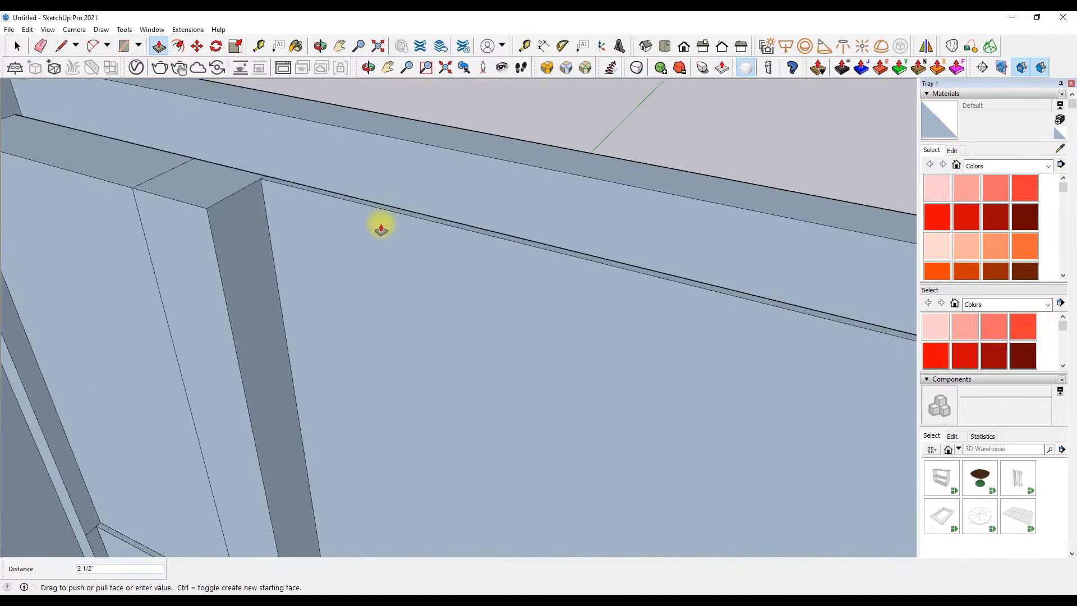
scroll(380, 224, "down", 3)
middle_click_drag(381, 224, 413, 259)
scroll(583, 324, "up", 4)
left_click(583, 323)
mouse_move(555, 120)
middle_mouse_down()
mouse_move(276, 91)
mouse_move(428, 199)
middle_mouse_up()
left_click(545, 360)
Pull a back-wall panel face outward to raise it
mouse_move(545, 360)
middle_mouse_down()
mouse_move(640, 173)
mouse_move(630, 188)
mouse_move(257, 159)
middle_mouse_up()
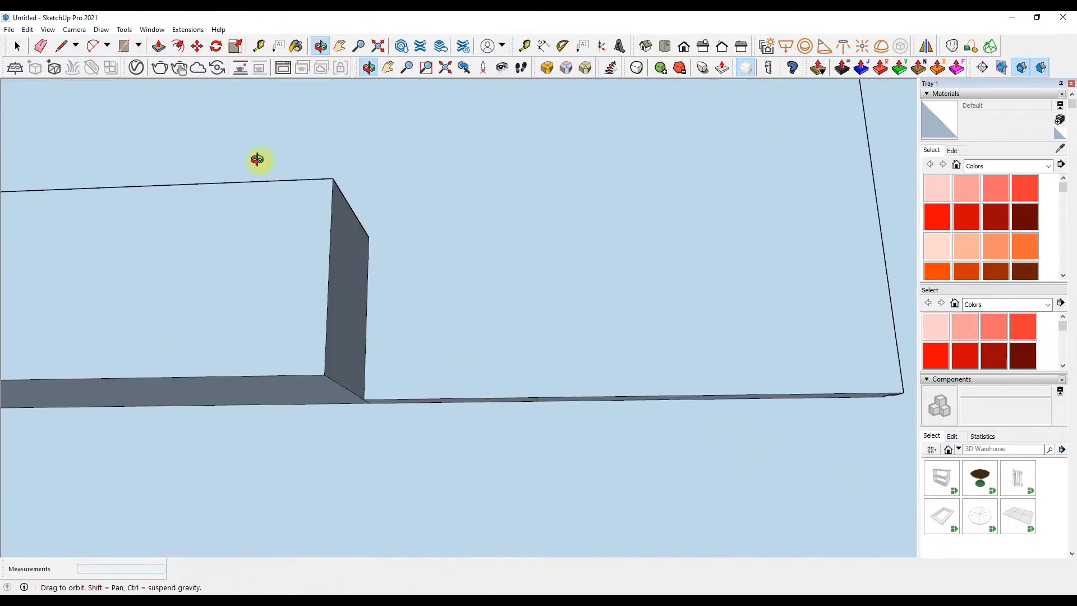
left_click(884, 393)
mouse_move(817, 516)
middle_mouse_down()
mouse_move(353, 517)
mouse_move(6, 343)
mouse_move(817, 404)
mouse_move(757, 373)
middle_mouse_up()
key("Escape")
key("p")
left_click(757, 372)
left_click(750, 317)
Pull a second panel face out by 1"
mouse_move(750, 317)
middle_mouse_down()
mouse_move(563, 510)
mouse_move(356, 157)
mouse_move(274, 256)
middle_mouse_up()
right_click(275, 255)
left_click(278, 303)
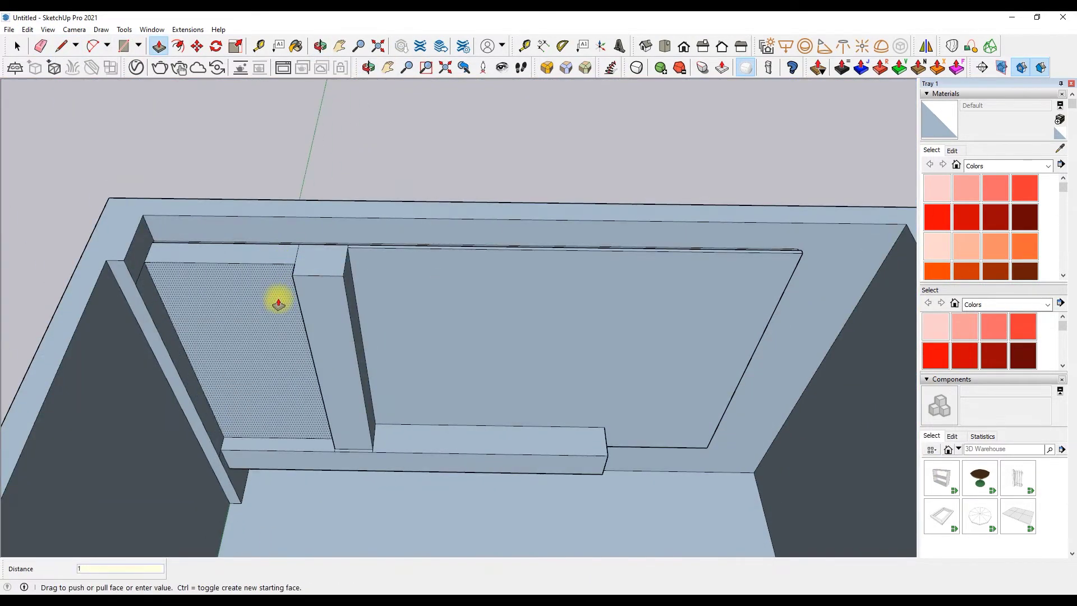
key("Return")
scroll(320, 439, "up", 5)
left_click(319, 440)
Draw a line finishing the outline on the lower ledge
key("l")
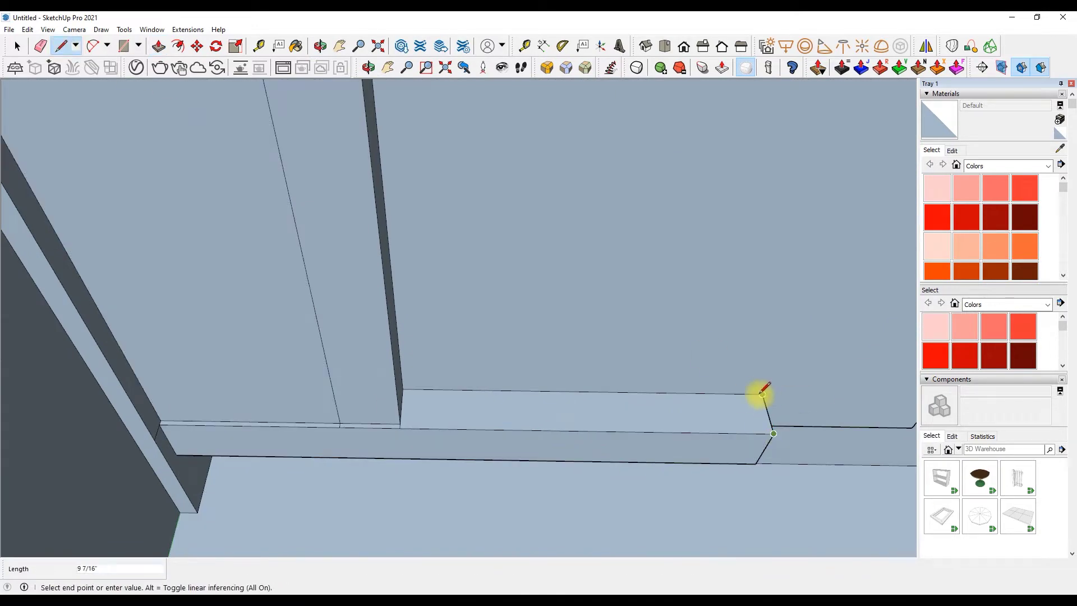
left_click(763, 393)
scroll(734, 408, "down", 5)
Orbit around the room to inspect the left ledge corner up close
left_click(320, 46)
mouse_move(409, 206)
left_mouse_down()
mouse_move(805, 43)
mouse_move(641, 42)
left_mouse_up()
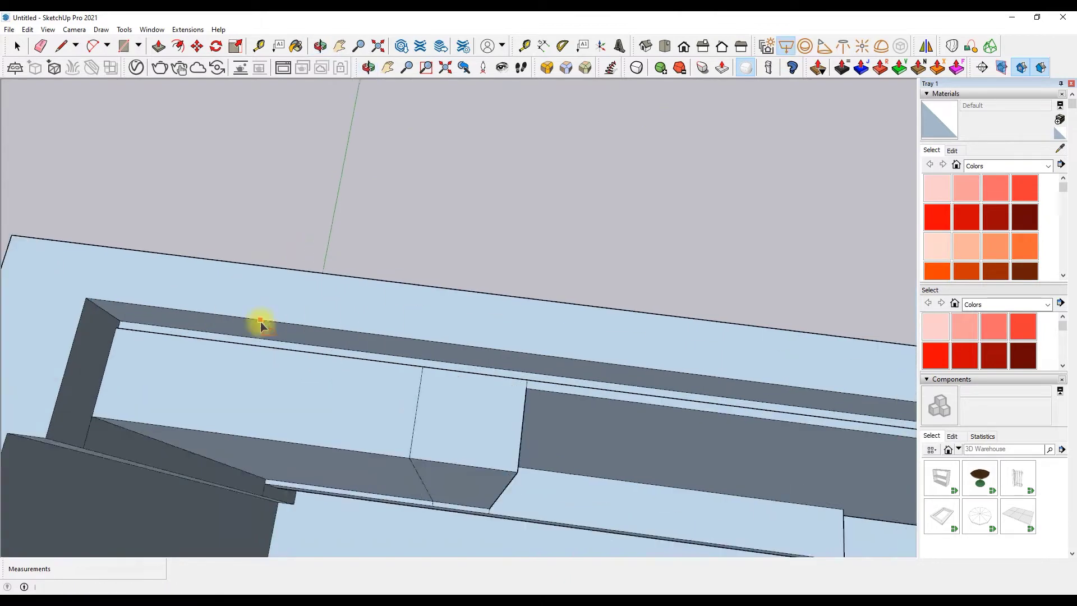
mouse_move(260, 320)
left_mouse_down()
mouse_move(150, 332)
mouse_move(531, 413)
mouse_move(407, 389)
mouse_move(481, 163)
mouse_move(431, 162)
mouse_move(447, 140)
mouse_move(543, 304)
mouse_move(577, 245)
mouse_move(505, 264)
mouse_move(529, 396)
mouse_move(340, 56)
mouse_move(204, 247)
mouse_move(327, 161)
mouse_move(352, 326)
left_mouse_up()
right_click(432, 163)
left_click_drag(359, 102, 216, 128)
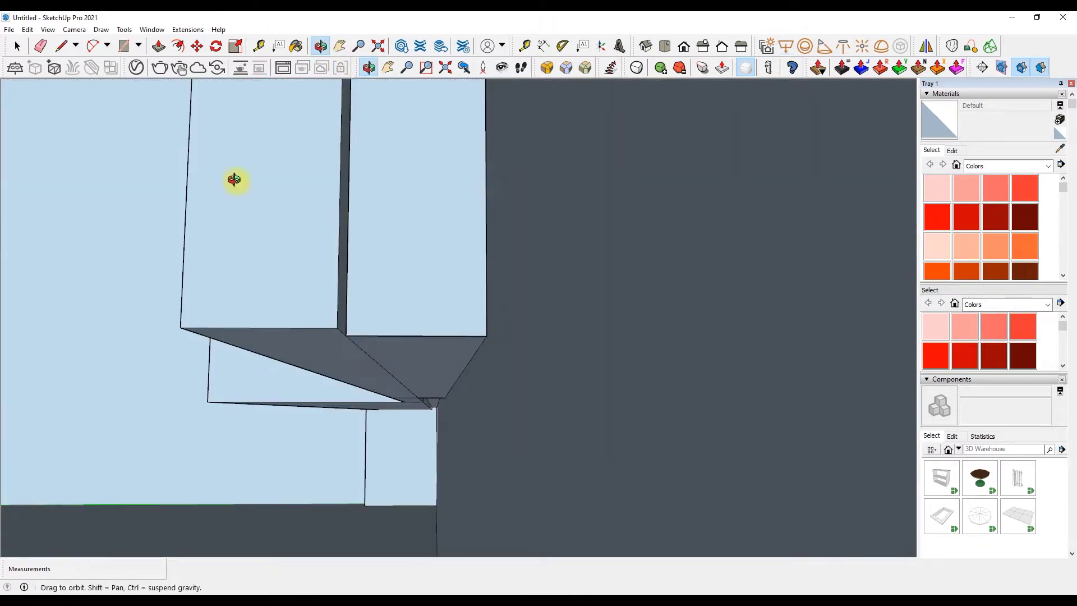
left_click(159, 46)
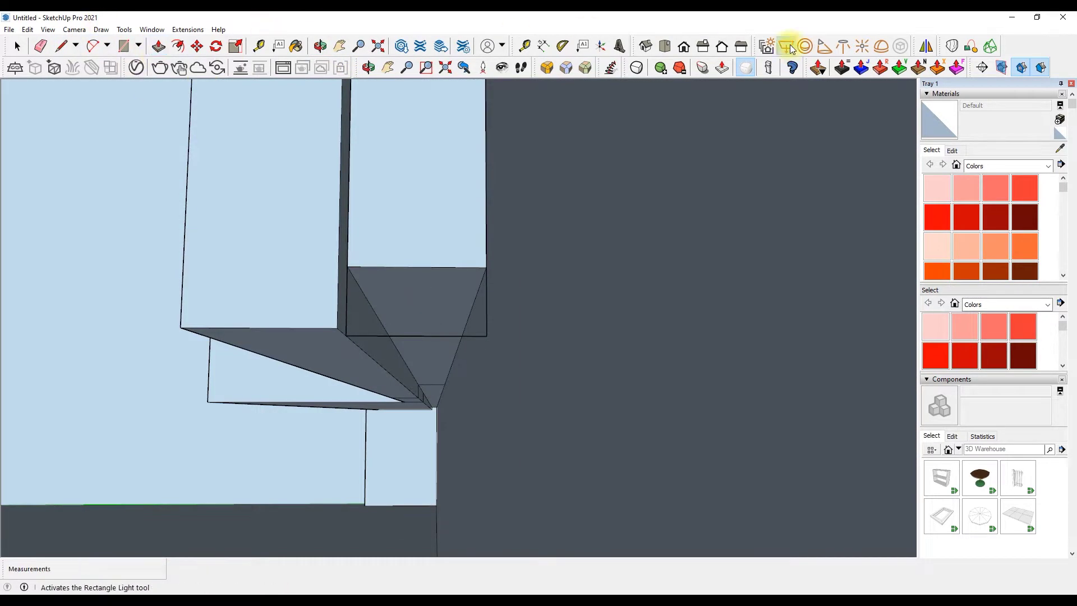
scroll(407, 383, "up", 5)
mouse_move(435, 409)
middle_mouse_down()
mouse_move(341, 140)
mouse_move(546, 298)
mouse_move(538, 395)
middle_mouse_up()
left_click_drag(538, 395, 579, 245)
Switch to Front view and offset the narrow vertical strip face inward
left_click(683, 46)
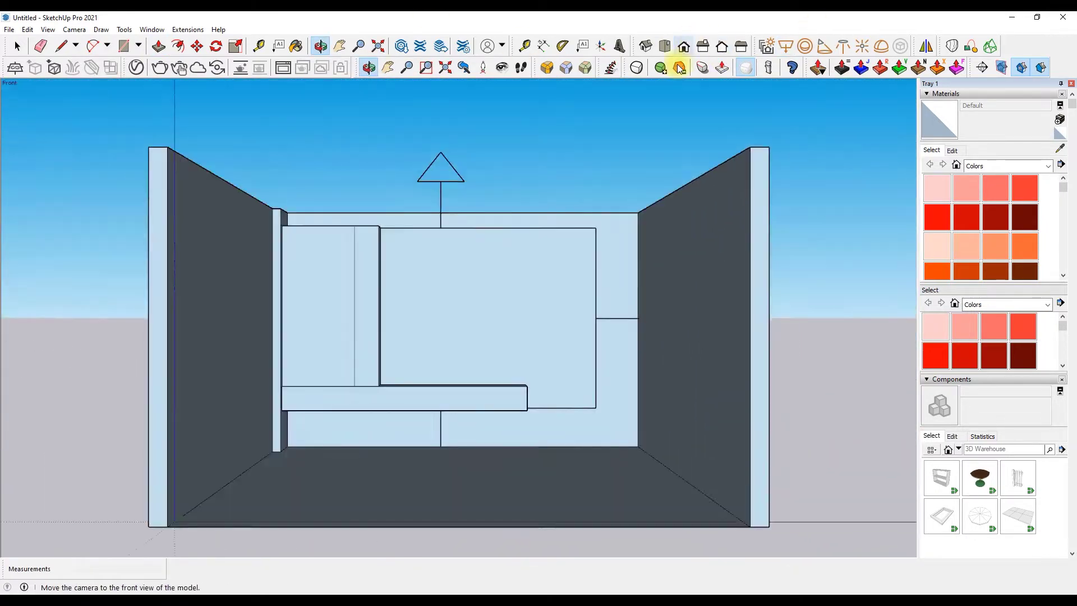
scroll(439, 287, "up", 5)
key("f")
left_click(257, 149)
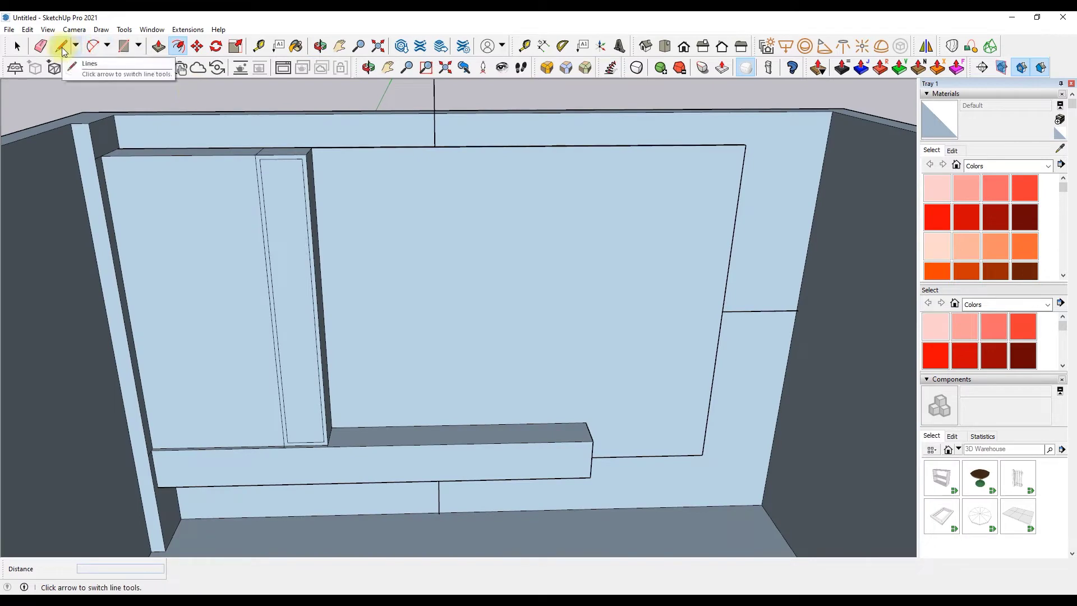
Offset a line inside the narrow strip and push it back into a recessed niche
left_click(61, 46)
scroll(273, 154, "up", 3)
left_click(273, 156)
key("Return")
scroll(273, 156, "down", 5)
scroll(305, 421, "up", 5)
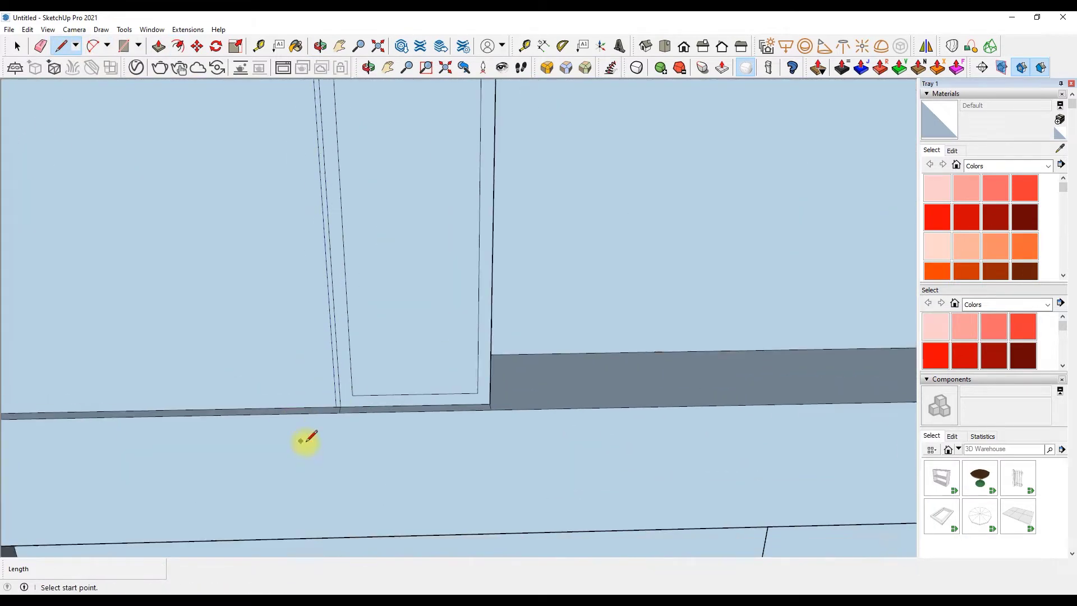
scroll(305, 421, "down", 3)
scroll(330, 135, "up", 3)
left_click(159, 47)
scroll(387, 297, "down", 2)
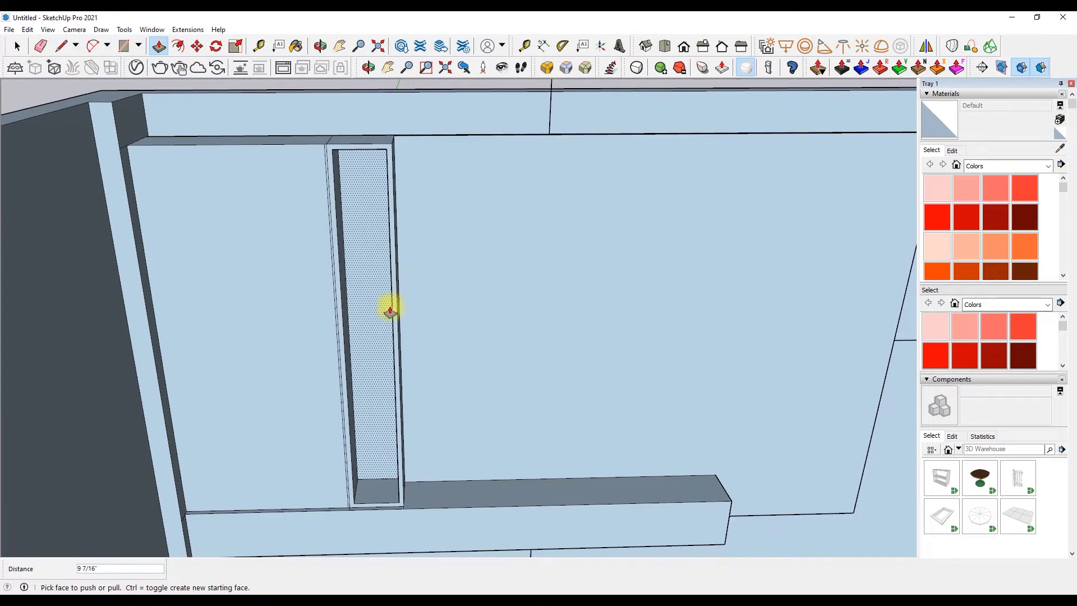
key("Return")
Orbit to the strip and begin drawing shelf lines across it
key("l")
right_click(265, 153)
mouse_move(342, 204)
middle_mouse_down()
mouse_move(265, 152)
mouse_move(352, 131)
mouse_move(385, 250)
middle_mouse_up()
left_click(372, 260)
scroll(393, 258, "up", 3)
left_click(464, 255)
scroll(401, 169, "down", 4)
scroll(402, 168, "up", 4)
left_click(391, 184)
scroll(393, 183, "down", 2)
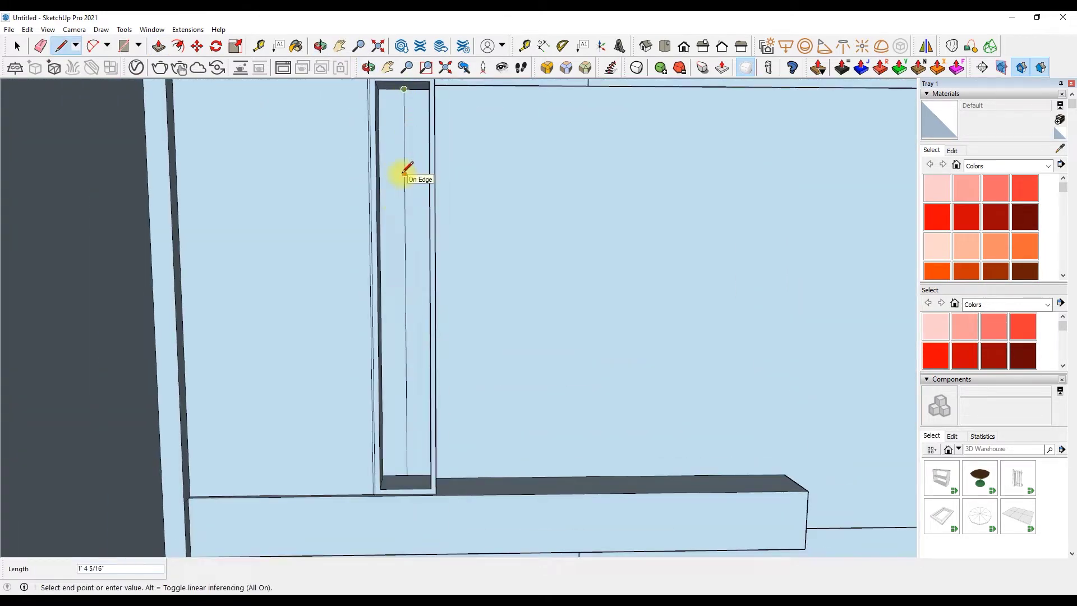
Draw further shelf lines across the strip from its centre to its edge
left_click(405, 203)
scroll(405, 202, "up", 1)
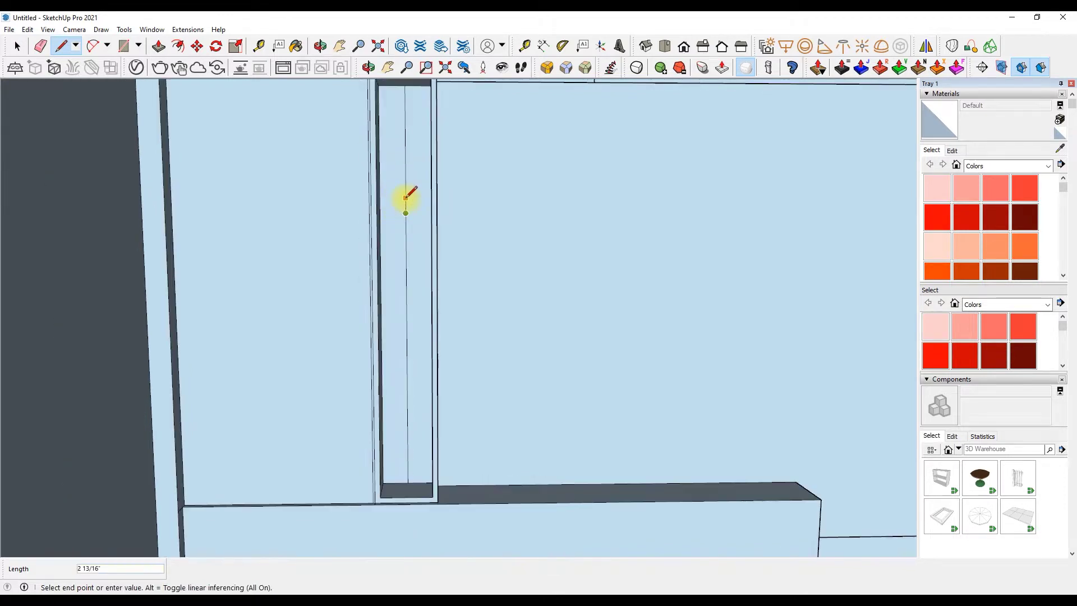
left_click(406, 180)
scroll(407, 181, "up", 3)
scroll(426, 438, "down", 3)
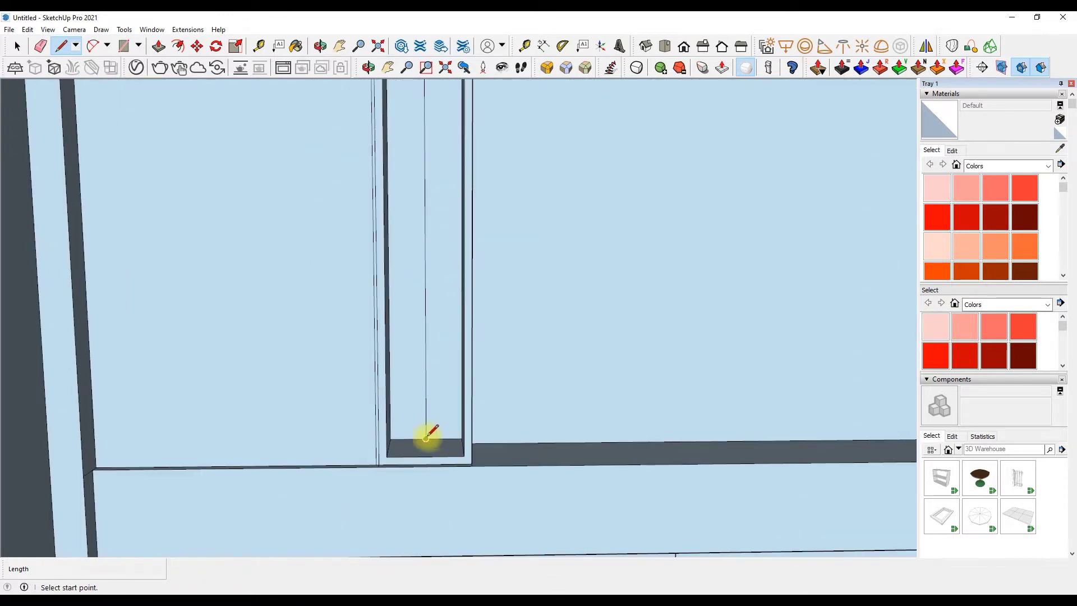
type("18")
left_click(425, 310)
scroll(425, 310, "up", 2)
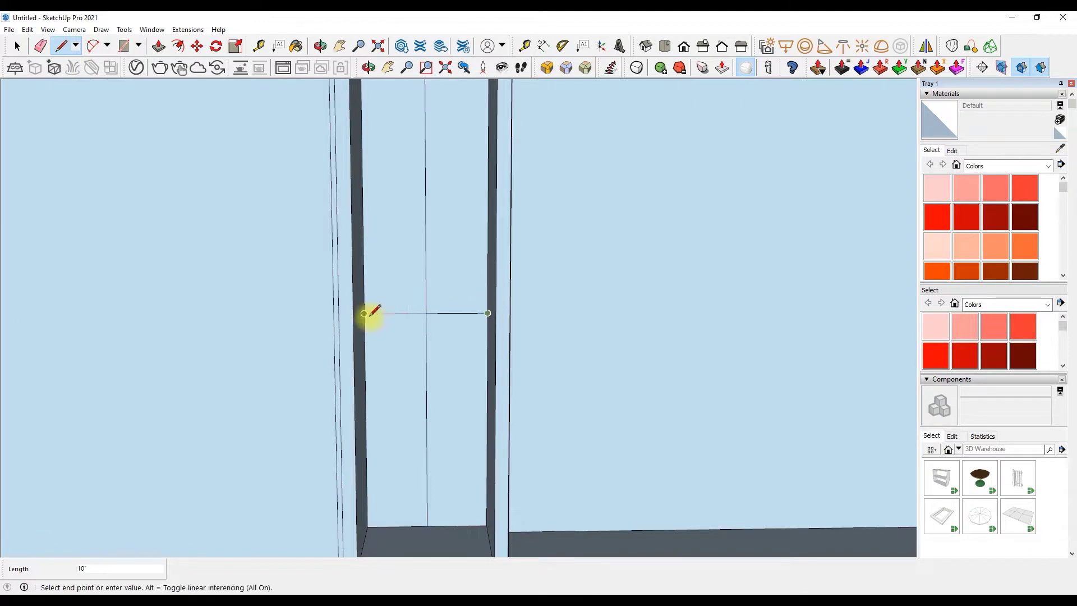
left_click(364, 313)
Erase the stray edges left on the strip
key("e")
scroll(439, 393, "down", 3)
scroll(426, 398, "down", 3)
scroll(399, 384, "down", 2)
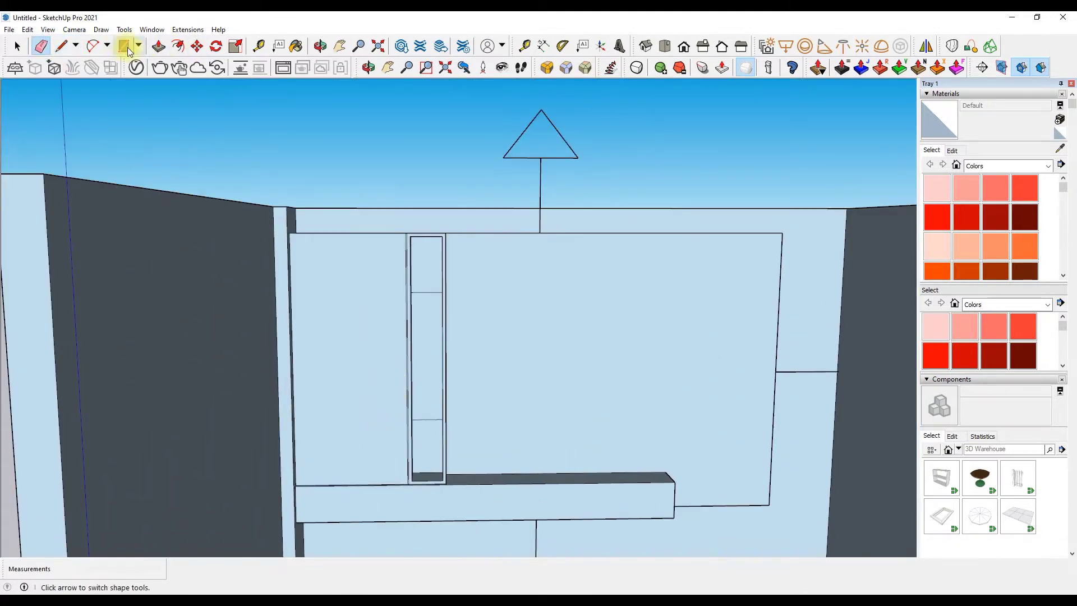
Redraw a shelf line starting at the strip's left edge
left_click(61, 48)
scroll(376, 283, "up", 5)
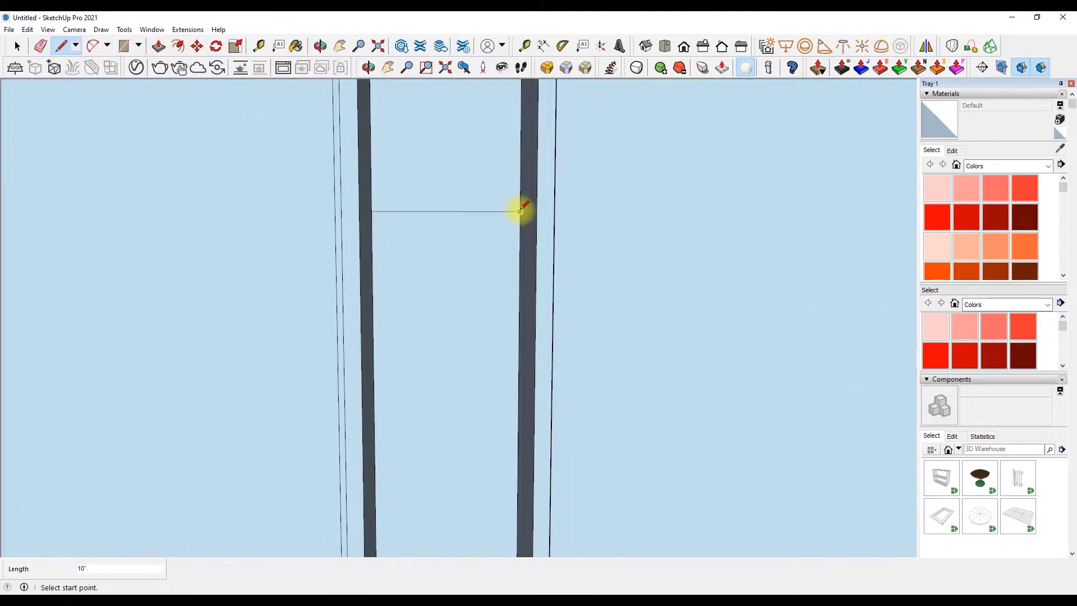
scroll(375, 227, "down", 2)
left_click(405, 248)
scroll(514, 241, "up", 2)
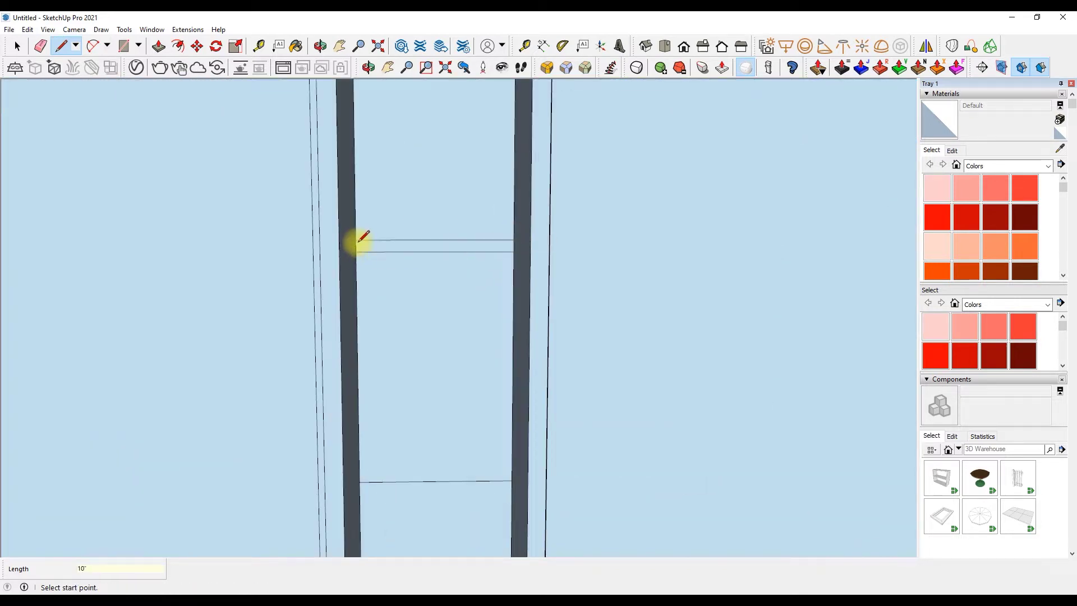
scroll(359, 240, "down", 2)
scroll(388, 377, "up", 2)
Close off the lower shelf bands with lines to the right strip edge
left_click(359, 357)
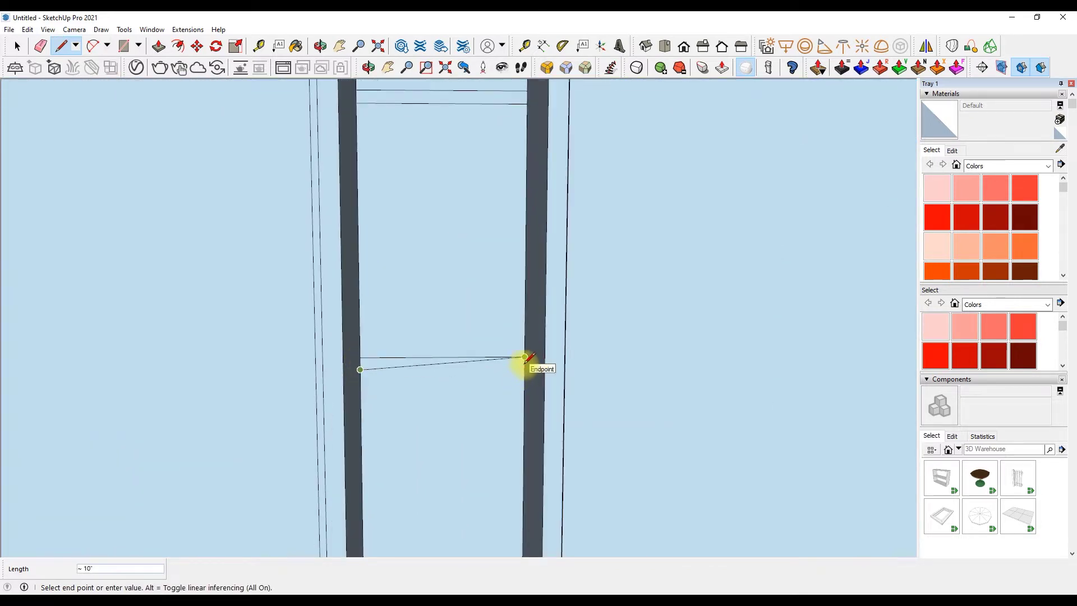
left_click(525, 357)
scroll(504, 370, "down", 2)
scroll(359, 314, "up", 2)
left_click(333, 275)
left_click(541, 290)
scroll(504, 286, "down", 3)
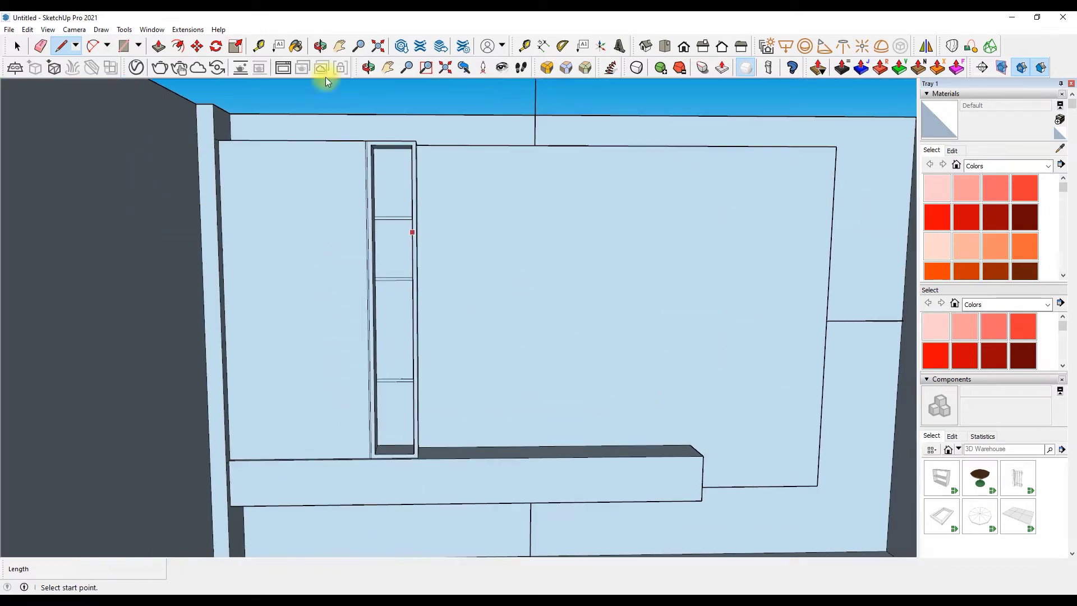
Push/Pull the new crossbar band out to thicken it into a shelf
left_click(158, 45)
scroll(378, 164, "up", 3)
left_click(381, 270)
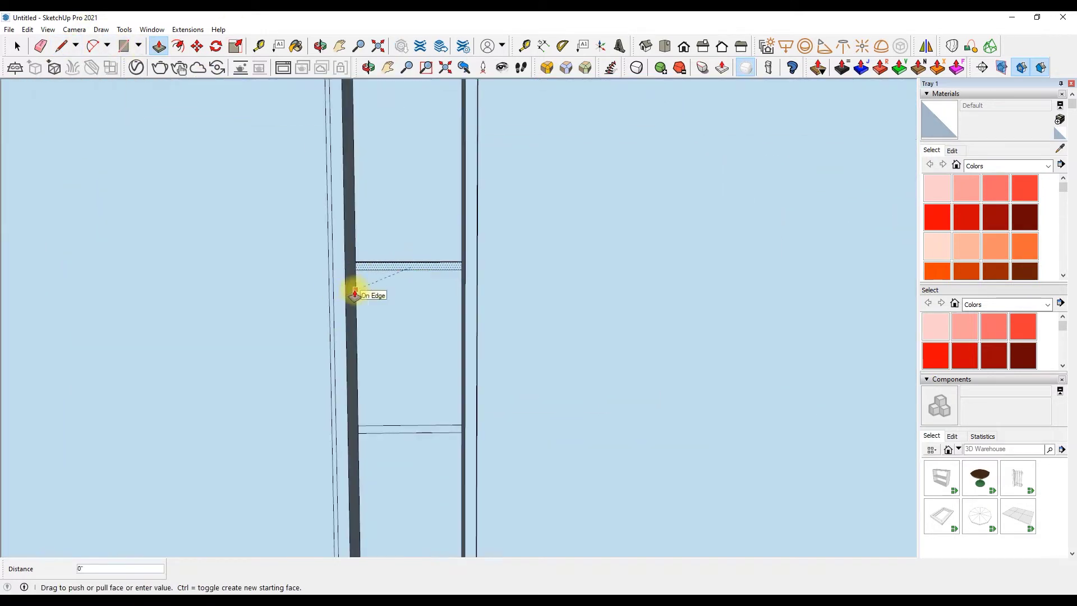
key("Return")
scroll(414, 428, "down", 2)
scroll(376, 416, "down", 1)
left_click(786, 45)
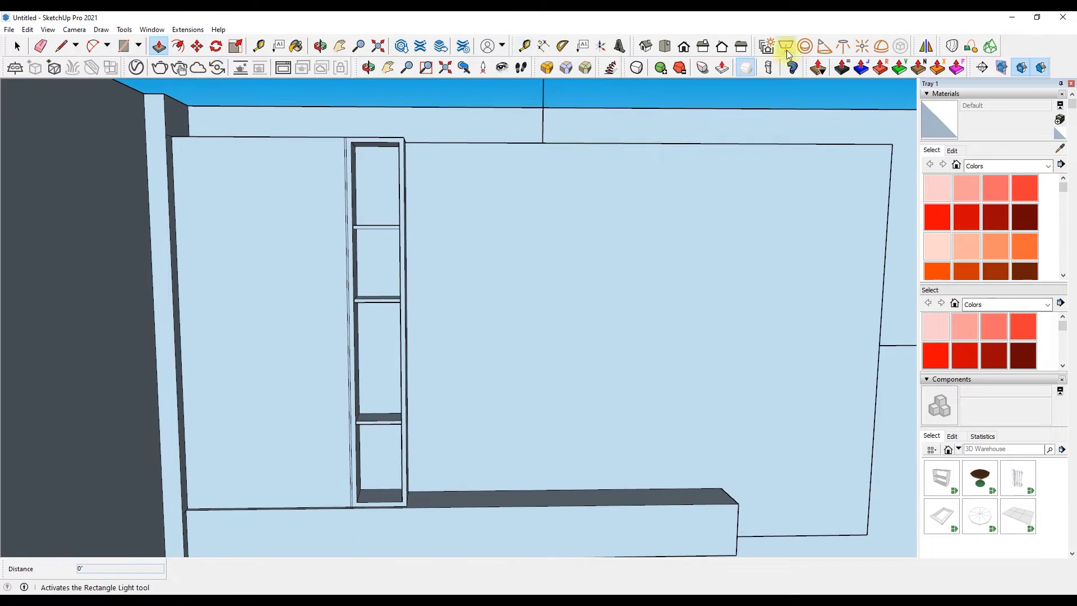
Draw V-Ray rectangle lights under the unit's top and beneath a shelf
scroll(407, 352, "up", 3)
left_click(407, 352)
middle_click_drag(407, 352, 348, 96)
scroll(601, 160, "up", 3)
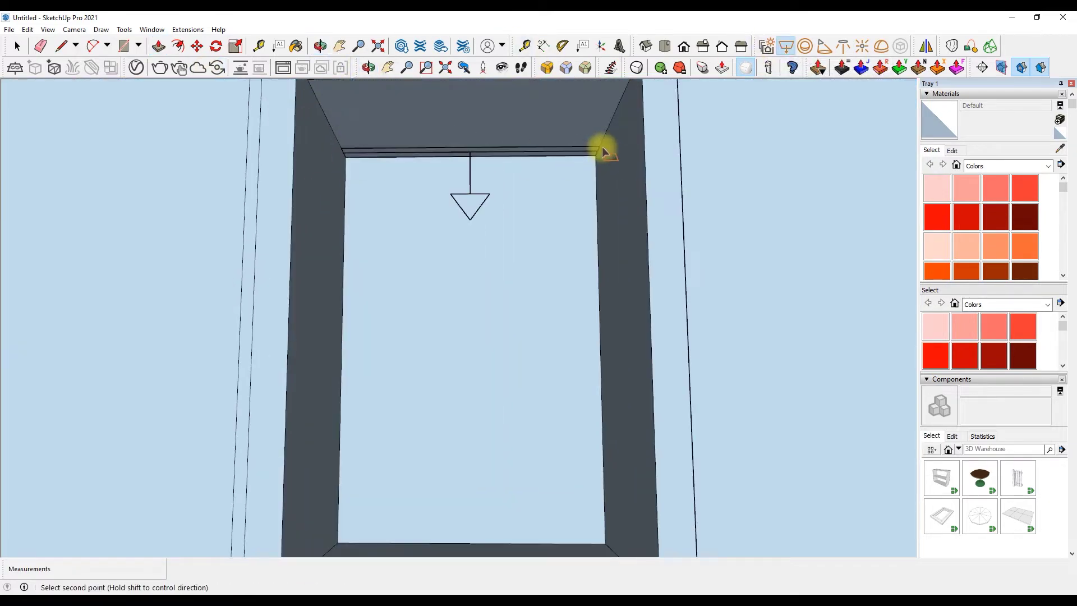
scroll(603, 151, "down", 3)
scroll(569, 219, "up", 3)
scroll(397, 229, "down", 3)
scroll(372, 306, "up", 2)
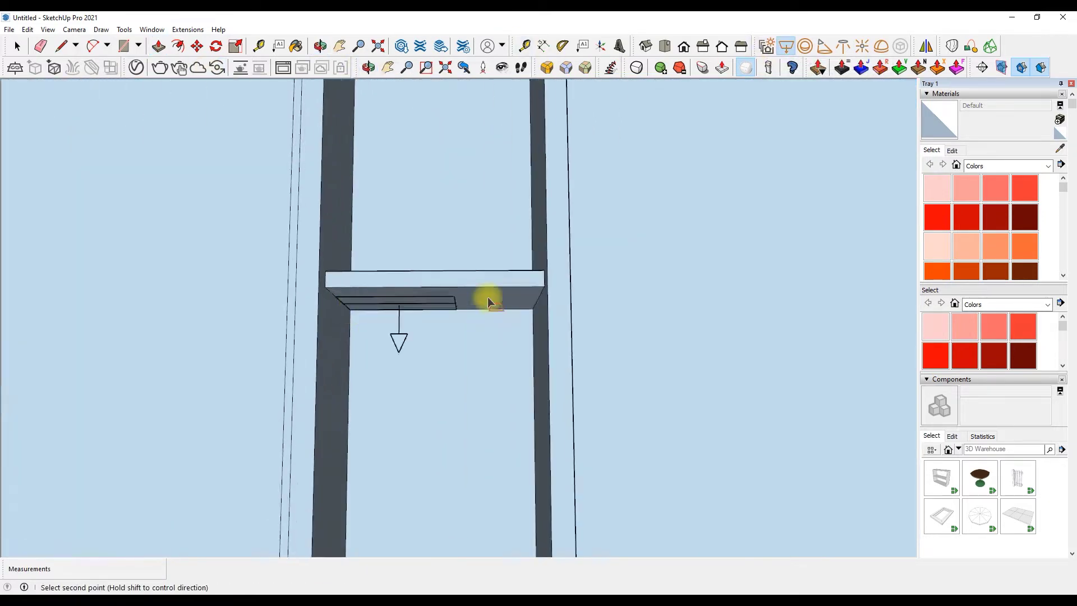
scroll(373, 306, "up", 1)
left_click(560, 306)
scroll(425, 432, "down", 5)
scroll(387, 283, "up", 5)
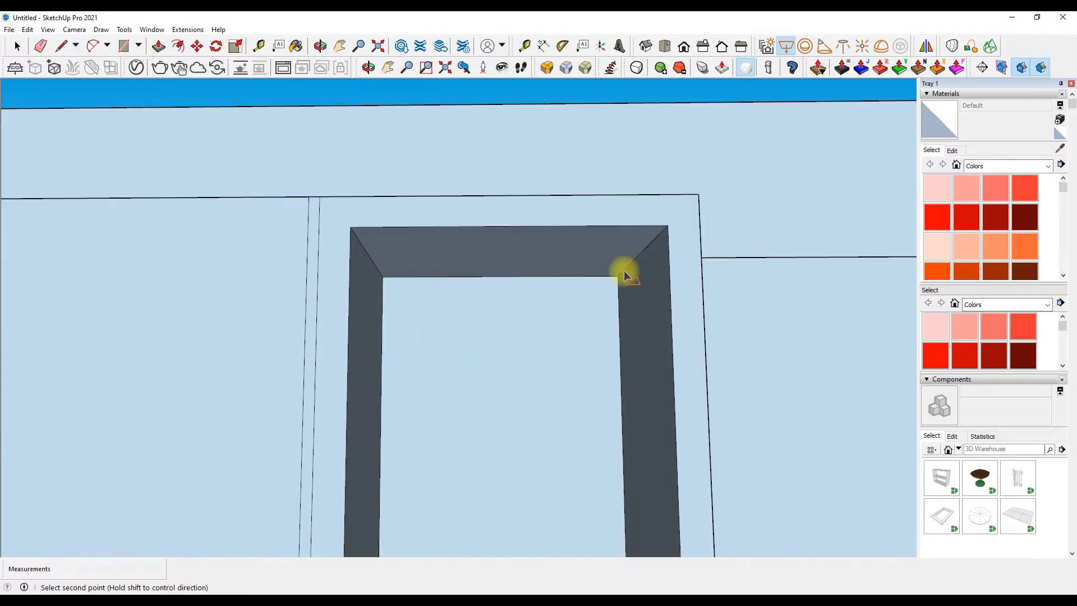
Orbit out to see the whole wall and switch to Front view
key("o")
scroll(380, 207, "down", 3)
left_click_drag(380, 207, 342, 250)
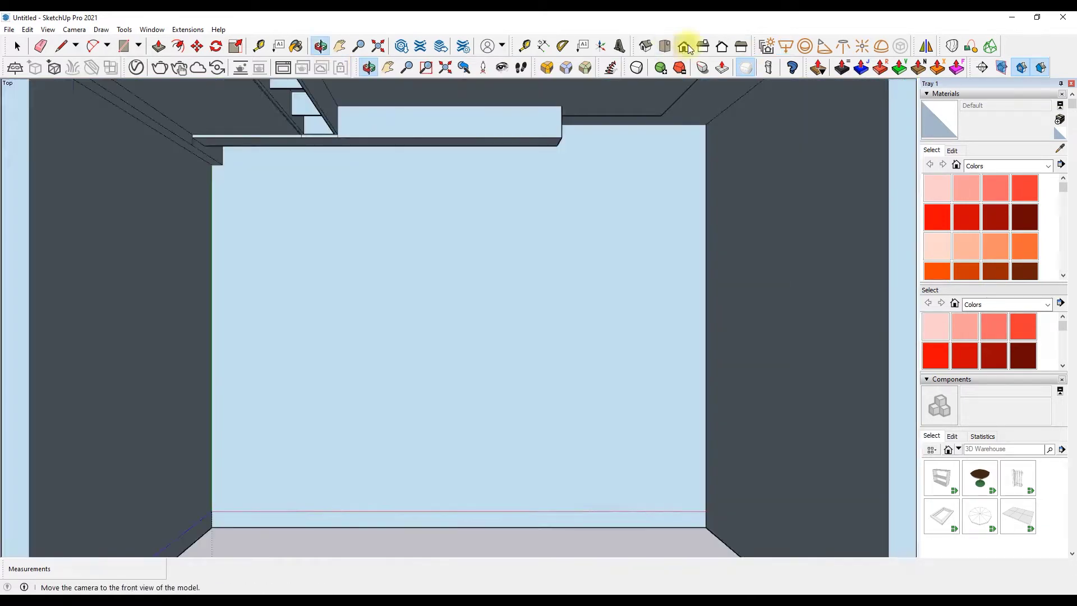
left_click(683, 46)
Draw a horizontal line across the tall left panel to the shelf unit's side
scroll(253, 213, "up", 2)
left_click(84, 193)
left_click(275, 195)
scroll(274, 199, "up", 1)
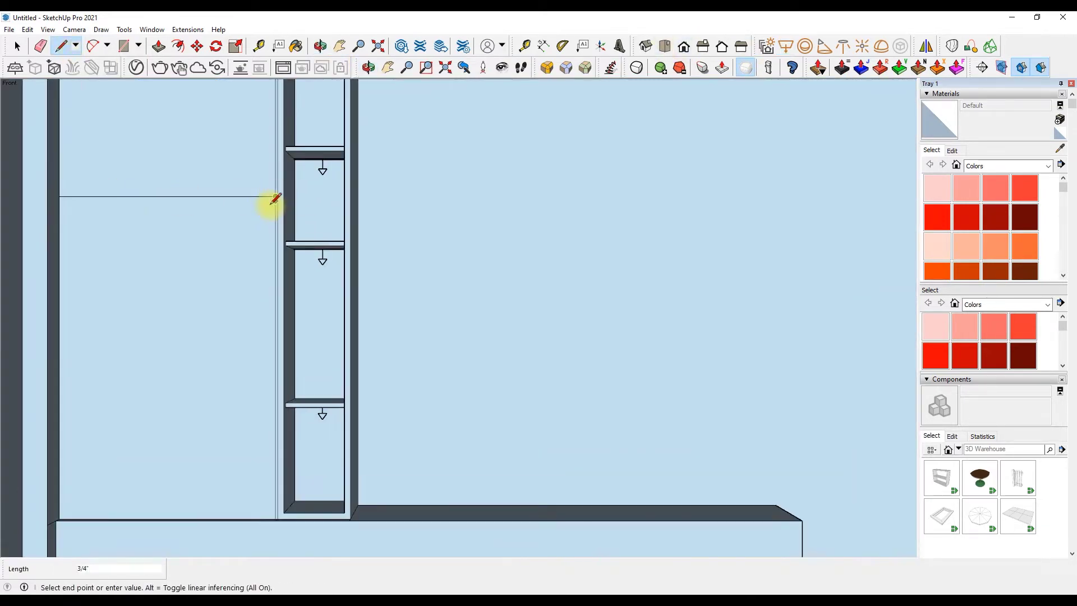
scroll(140, 205, "up", 2)
scroll(185, 107, "down", 2)
key("Escape")
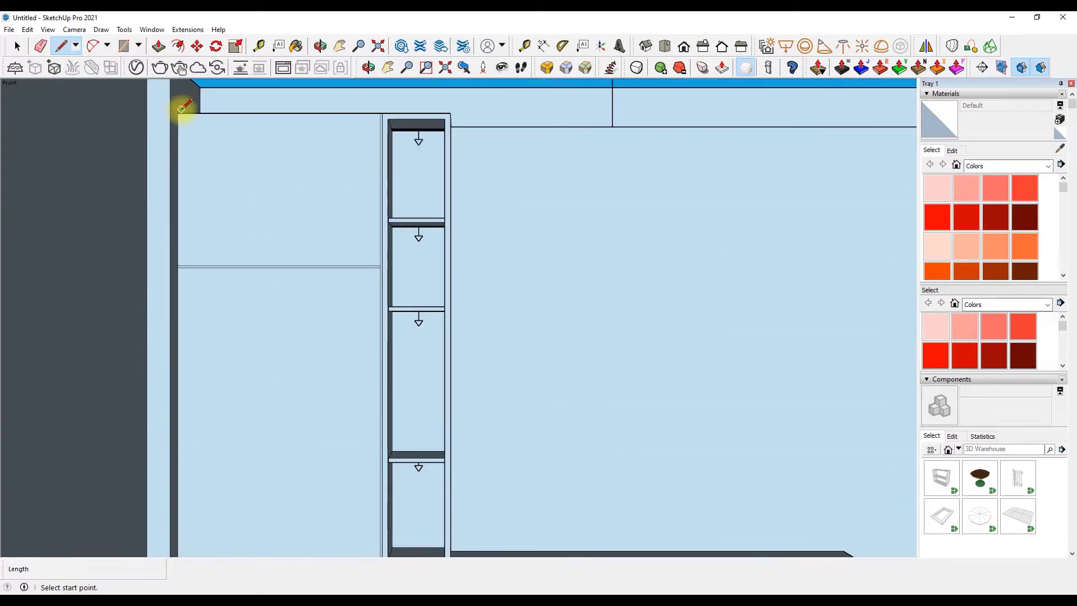
scroll(192, 271, "down", 3)
scroll(167, 434, "up", 3)
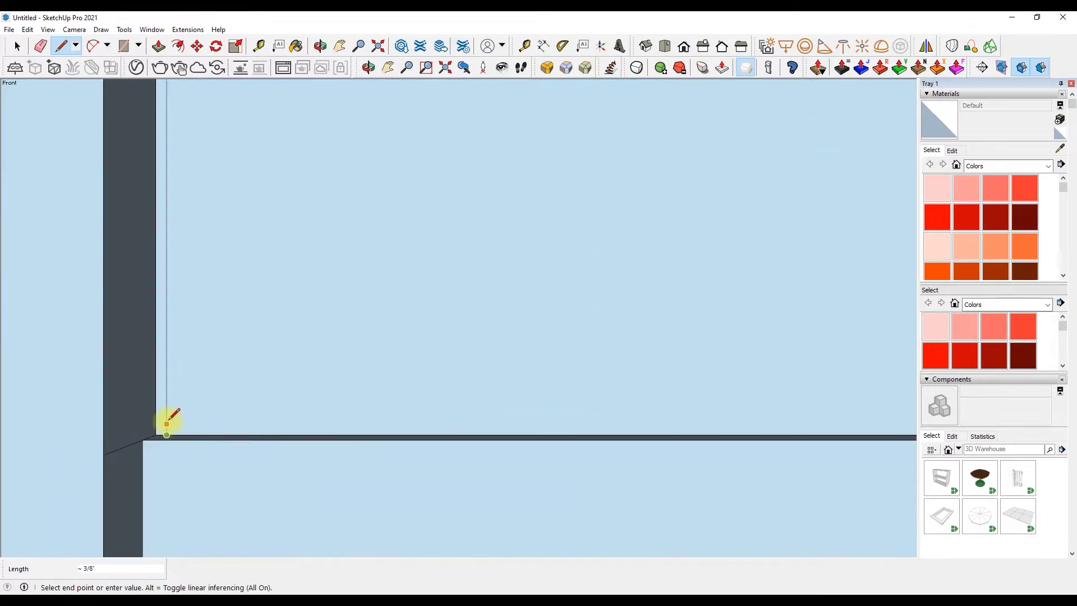
scroll(167, 424, "down", 2)
scroll(174, 336, "down", 2)
left_click(646, 383)
Divide the long cabinet edge into 4 equal segments
key("space")
right_click(406, 383)
left_click(443, 263)
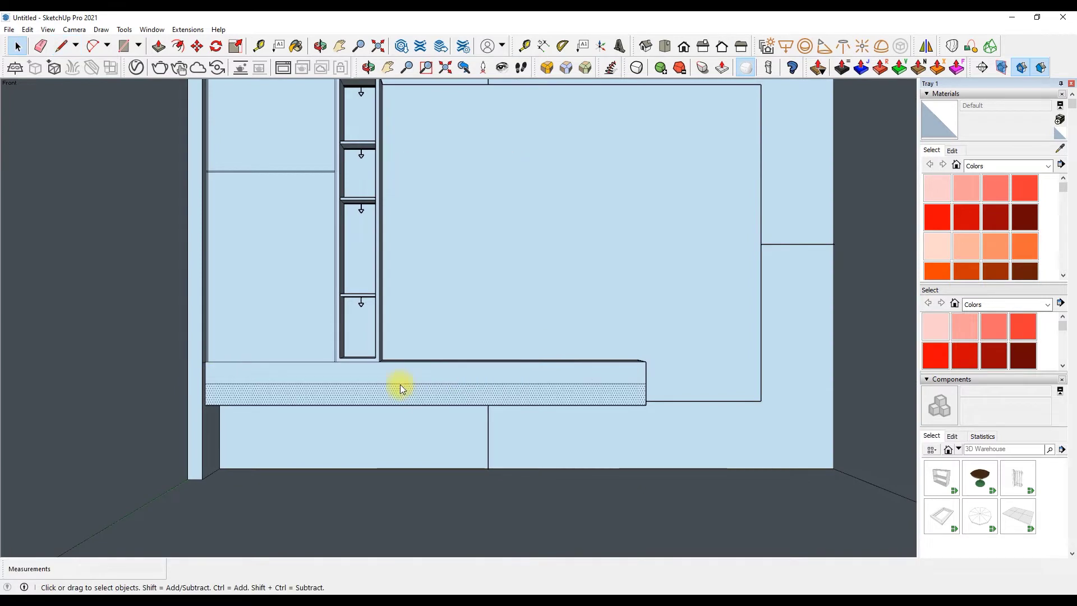
left_click(537, 395)
key("l")
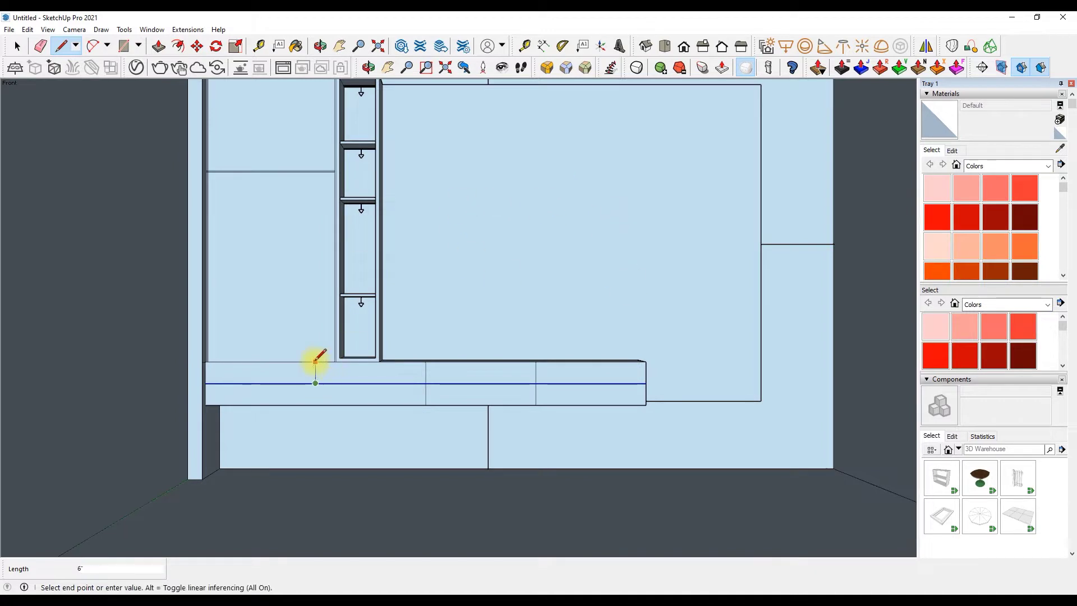
Erase the leftover pieces of the divided cabinet line
key("e")
left_click(261, 383)
left_click(370, 383)
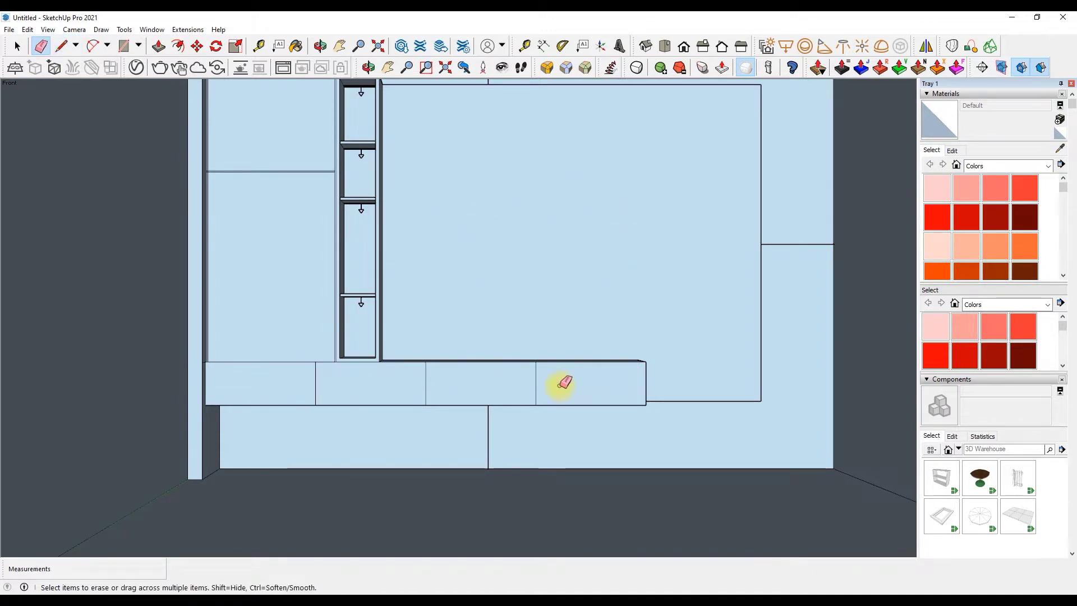
scroll(561, 383, "up", 2)
scroll(538, 379, "up", 1)
Move-copy the drawer divider line along the cabinet front
key("m")
key("ctrl")
left_click(538, 393)
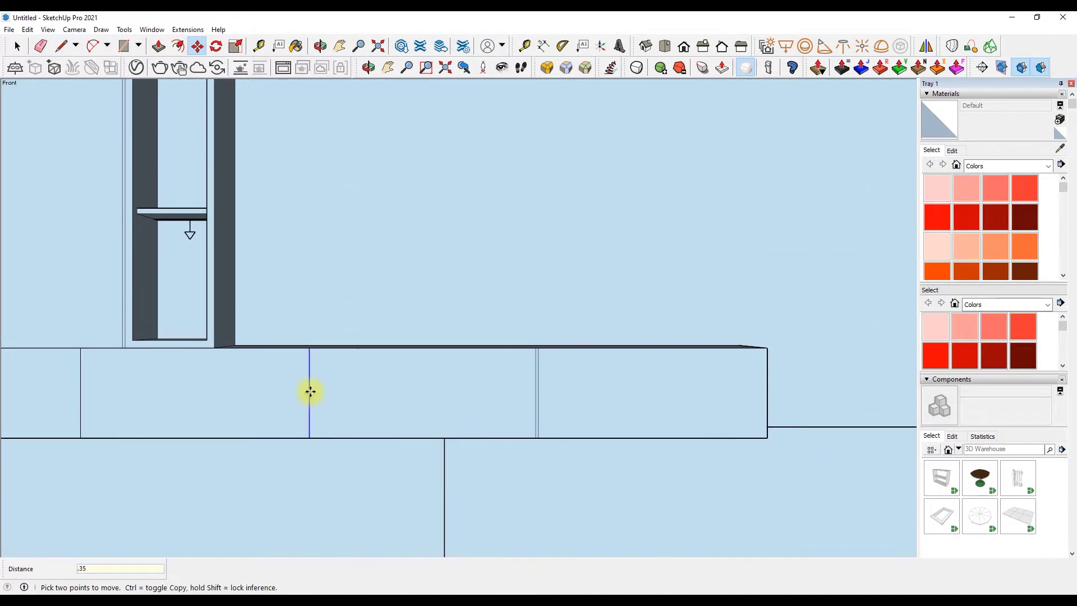
key("Escape")
middle_click_drag(487, 440, 389, 176)
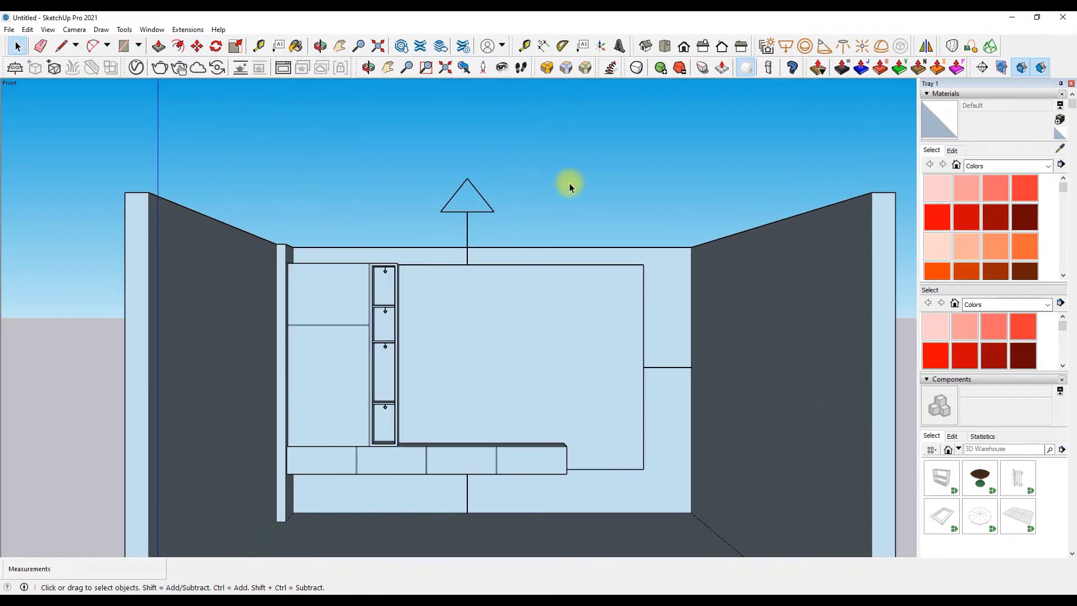
left_click(136, 67)
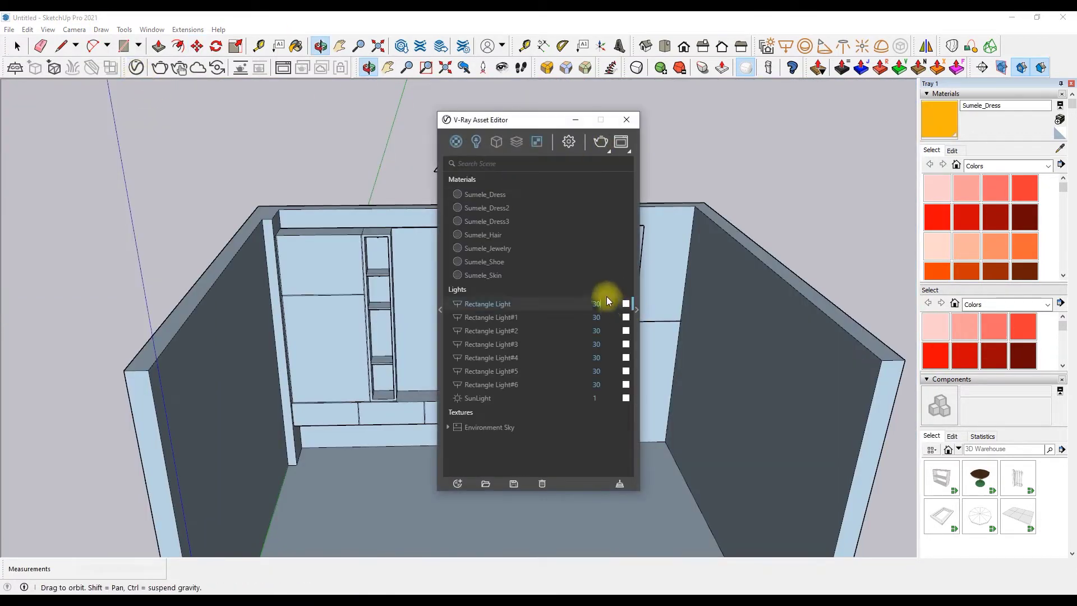
Set the rectangle light intensity to 200 and adjust the first lights' colours
type("200")
key("Tab")
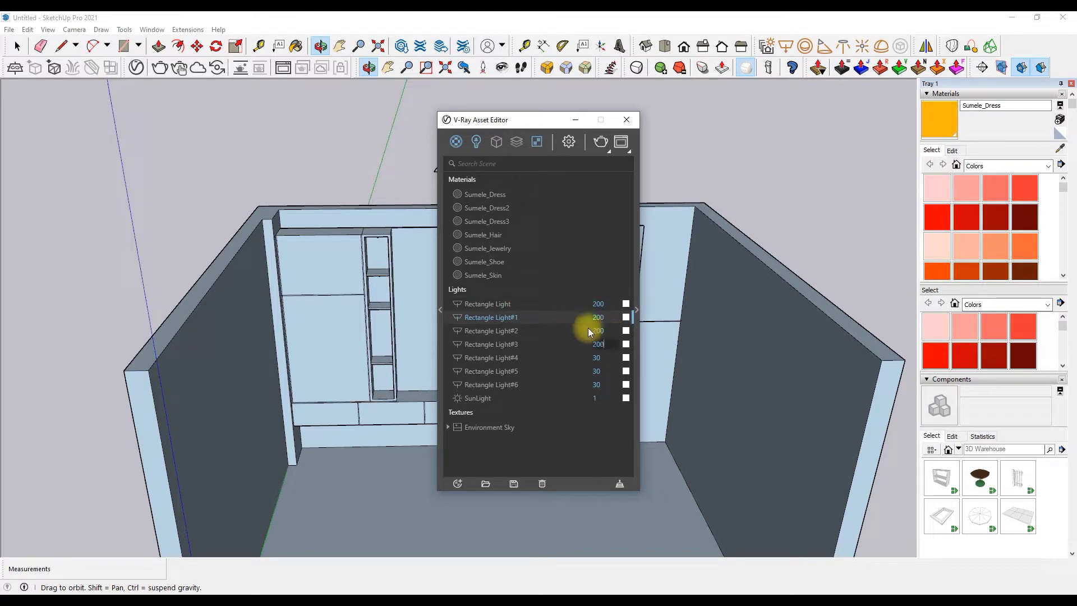
type("0")
left_click(626, 304)
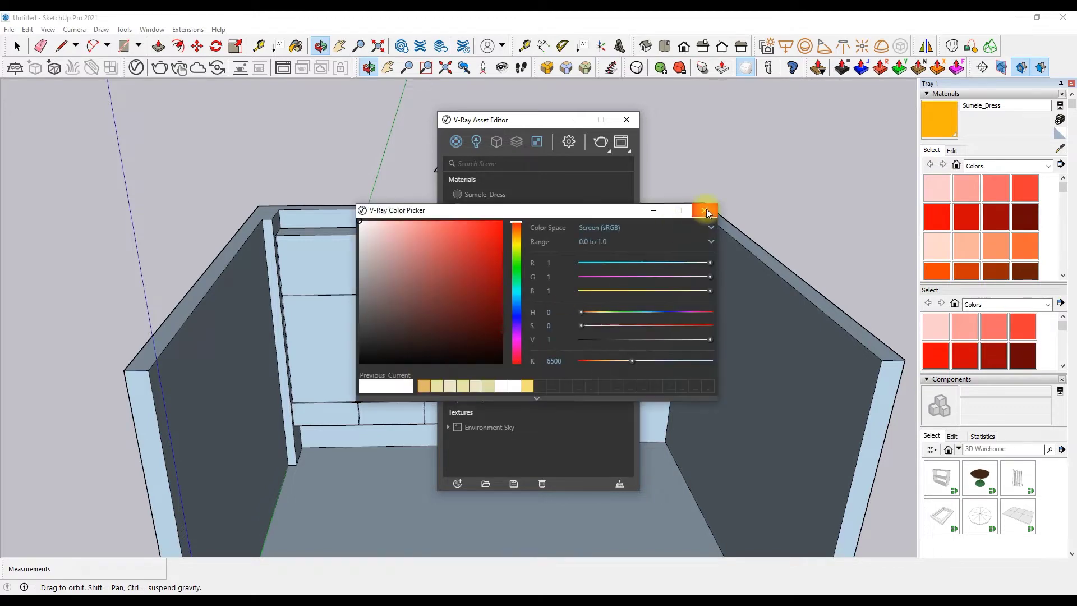
left_click(705, 211)
left_click(626, 344)
left_click(445, 386)
Give Rectangle Lights #3 and #4 an orange colour
left_click(705, 210)
left_click(626, 357)
left_click(704, 210)
left_click(625, 344)
left_click(424, 387)
left_click(705, 210)
left_click(626, 358)
left_click(424, 387)
left_click(705, 210)
Give Rectangle Lights #5 and #6 warm colours and close the Asset Editor
left_click(626, 371)
left_click(705, 210)
left_click(626, 384)
left_click(424, 387)
left_click(705, 210)
left_click(626, 120)
left_click(695, 49)
scroll(116, 230, "up", 5)
Inspect the wall edges while switching between the Eraser, Offset and Select tools
key("e")
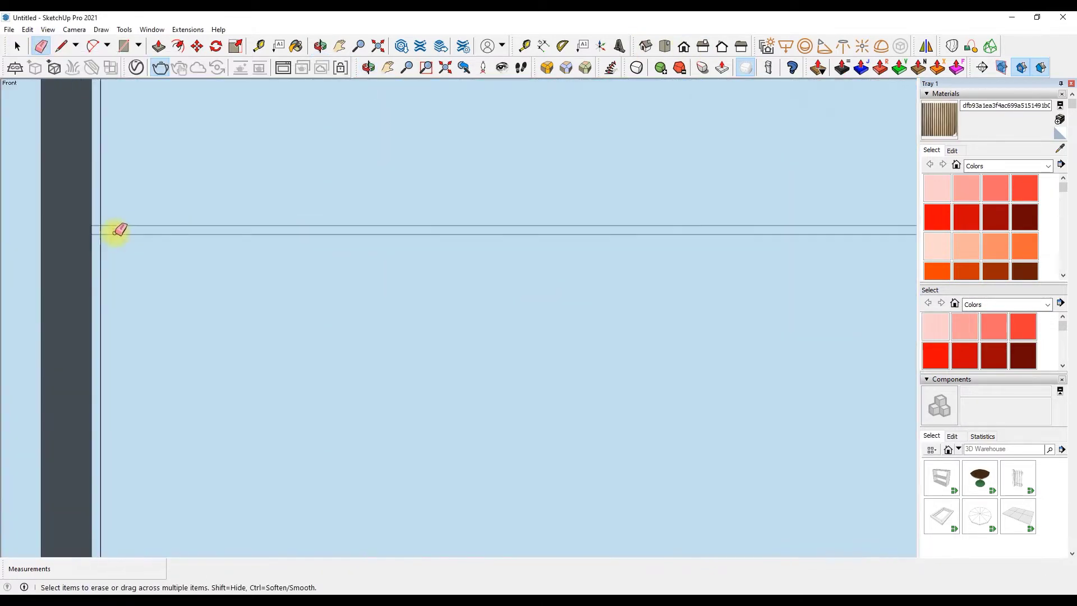
scroll(101, 240, "up", 3)
middle_click_drag(101, 240, 442, 236, "shift")
scroll(385, 425, "down", 4)
scroll(384, 425, "down", 2)
key("f")
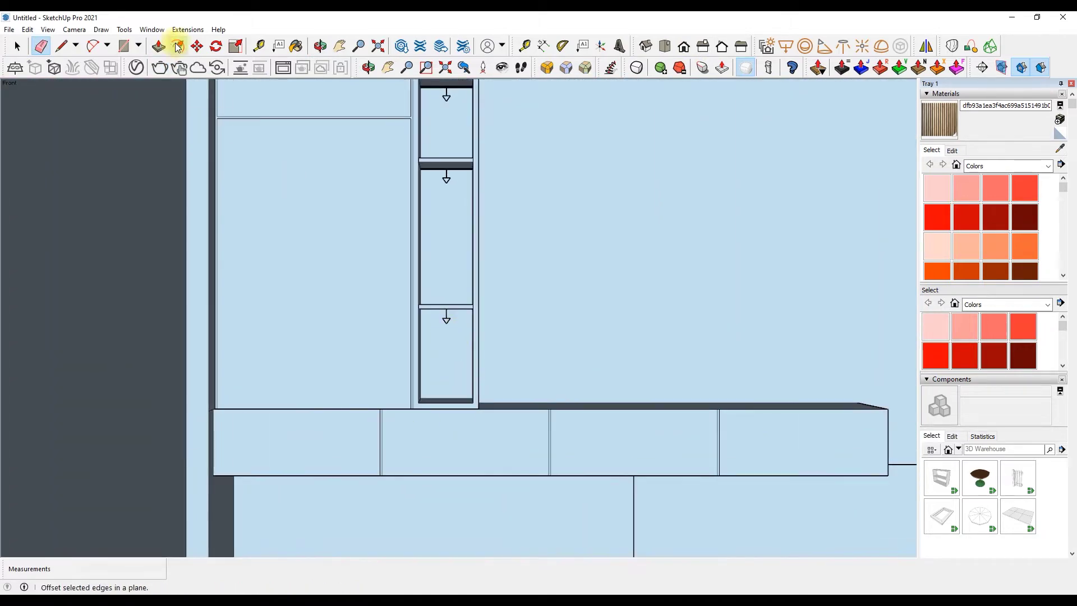
scroll(528, 180, "down", 3)
key("space")
scroll(985, 228, "down", 5)
scroll(990, 229, "down", 3)
Paint the tall left cabinet and narrow shelf unit in dark grey Color M07
left_click(1024, 226)
scroll(359, 244, "up", 3)
scroll(349, 258, "up", 2)
scroll(284, 291, "up", 2)
scroll(359, 225, "down", 5)
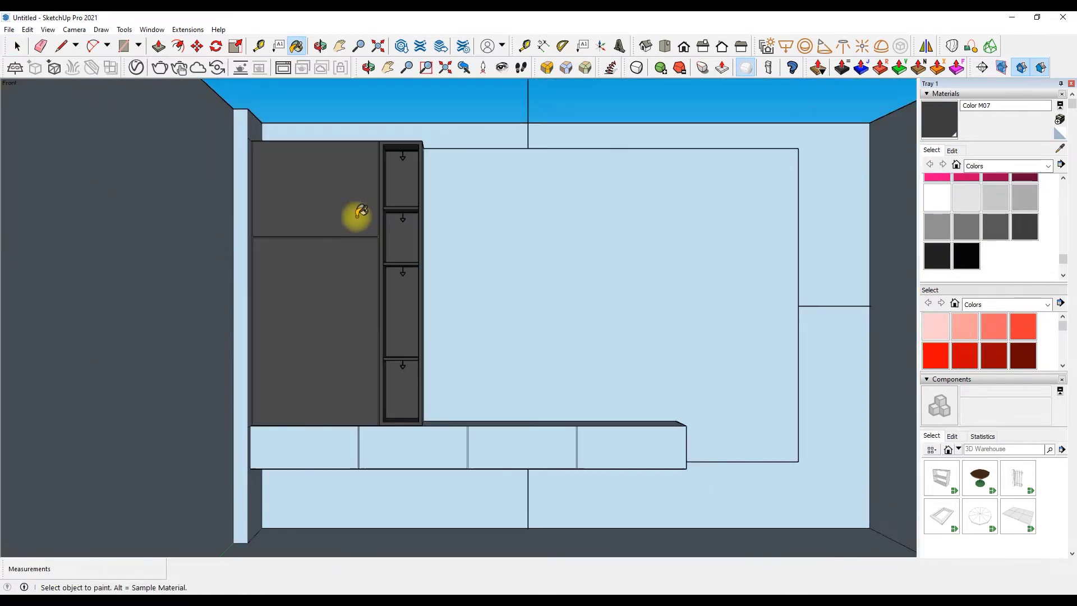
scroll(243, 288, "up", 4)
scroll(264, 481, "up", 2)
scroll(335, 465, "down", 4)
scroll(335, 464, "up", 3)
Push the cabinet face in by 1/2" and reopen the V-Ray Asset Editor's scene materials
key("p")
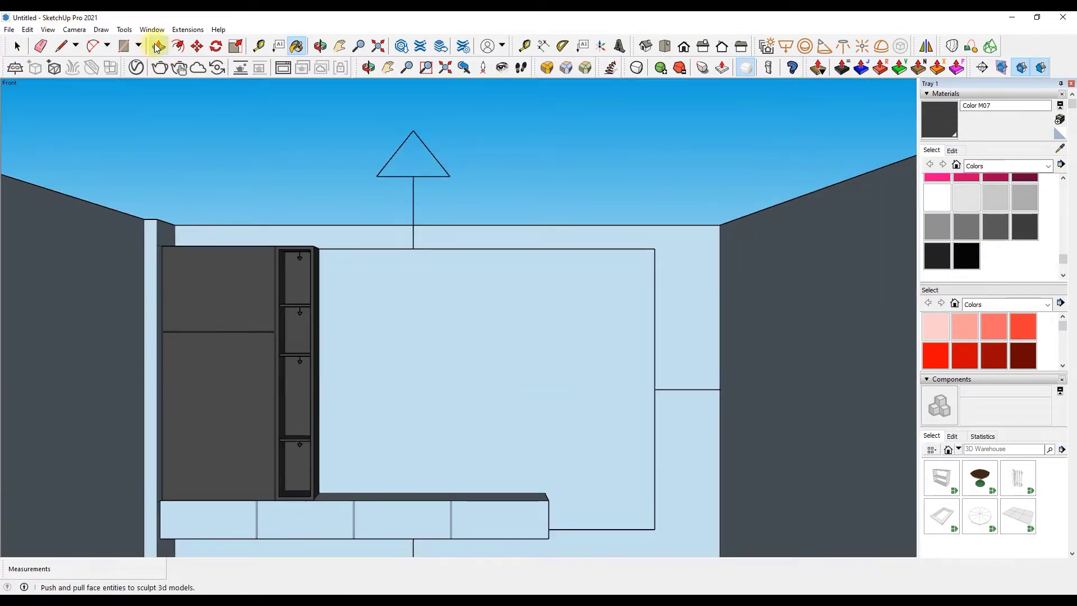
scroll(156, 360, "up", 5)
left_click(156, 360)
left_click(269, 385)
scroll(332, 191, "down", 6)
scroll(408, 181, "up", 2)
left_click(367, 67)
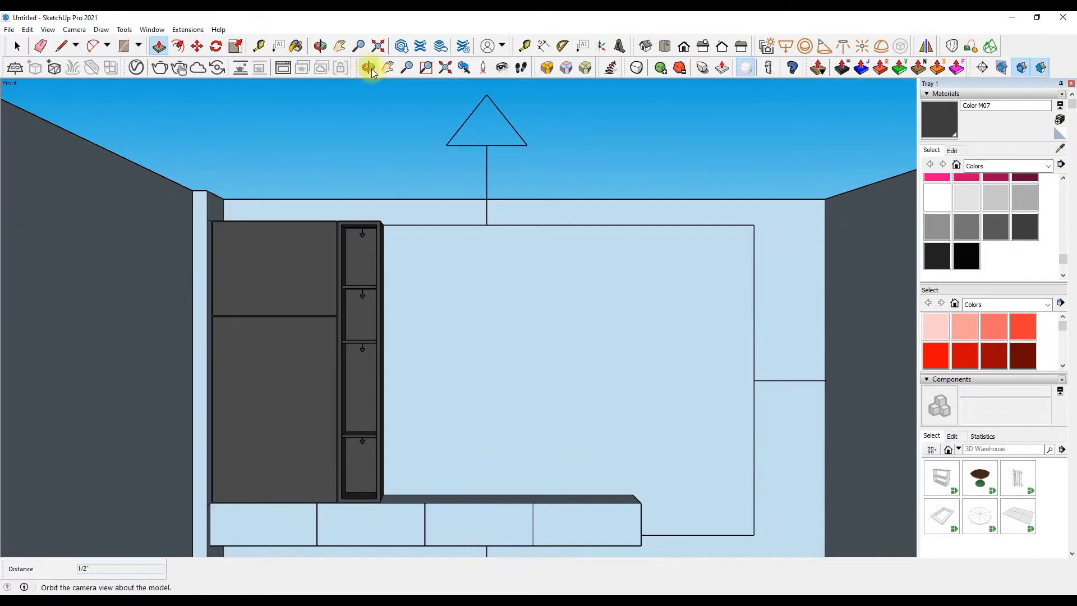
left_click(136, 67)
Give Color M07 a V-Ray coat layer with Coat Amount 0.03
left_click(636, 309)
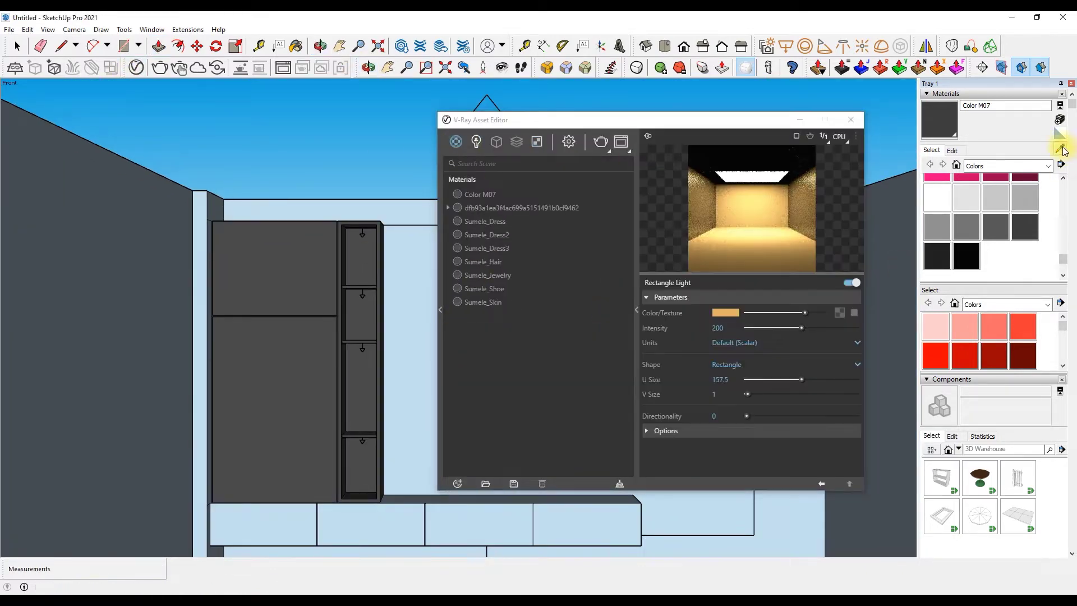
left_click(840, 460)
left_click(754, 396)
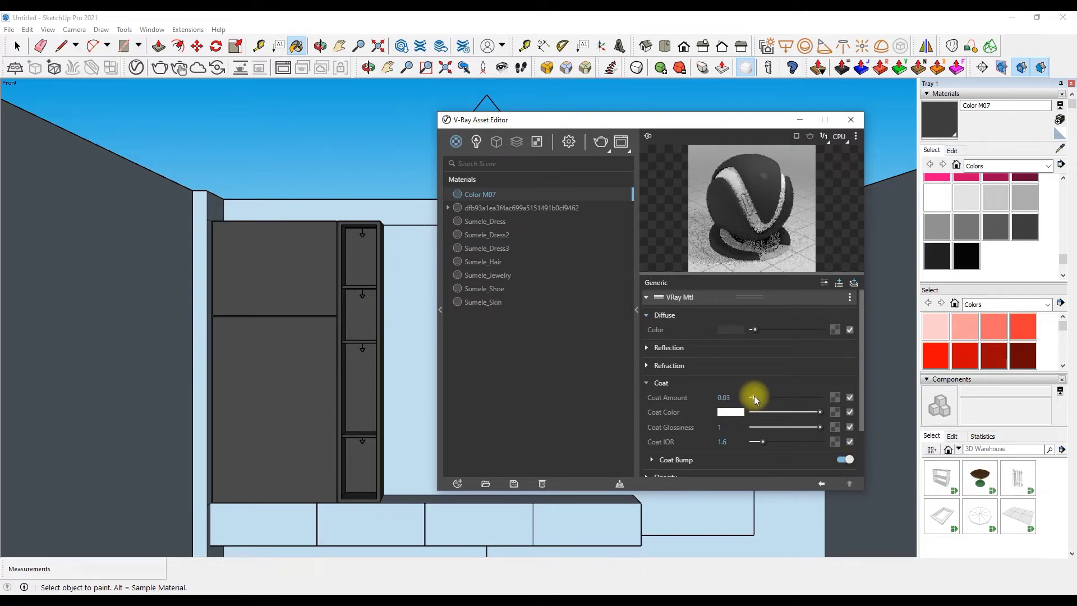
left_click(851, 120)
Import an image, selecting the white marble picture from the Downloads folder
scroll(577, 266, "down", 2)
left_click(9, 29)
left_click(84, 219)
scroll(499, 329, "down", 3)
scroll(513, 323, "down", 2)
scroll(513, 323, "down", 2)
left_click(513, 322)
Place the imported marble image and rotate it 90° upright
left_click(793, 480)
left_click(422, 456)
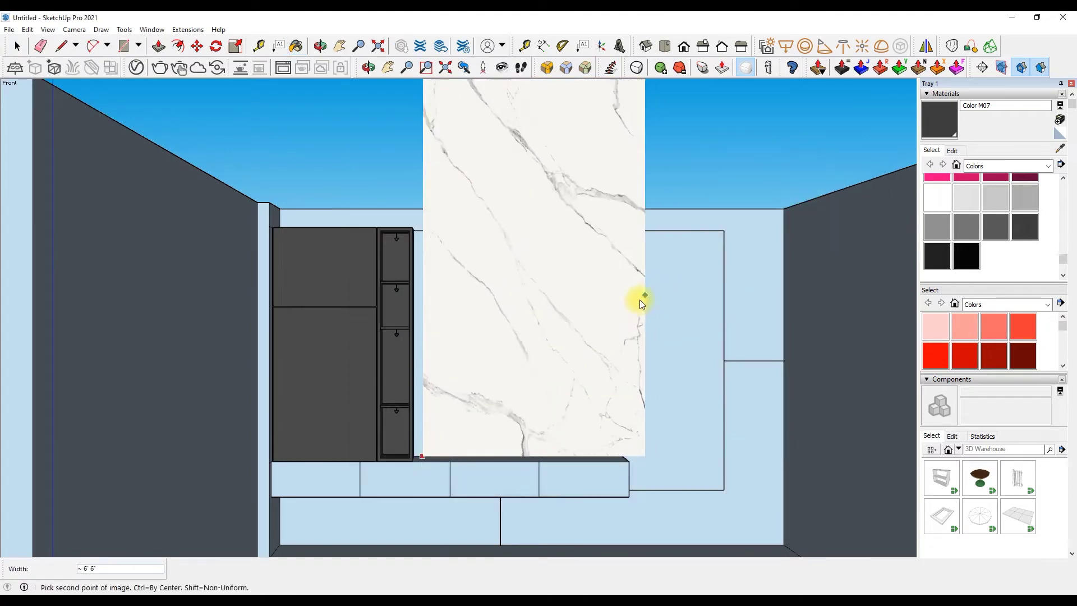
left_click(645, 300)
left_click(216, 46)
left_click(510, 273)
left_click(806, 272)
left_click(511, 272)
Position the marble image on the cabinet wall, stretching it up to the cabinet top and across the wall
scroll(397, 486, "up", 3)
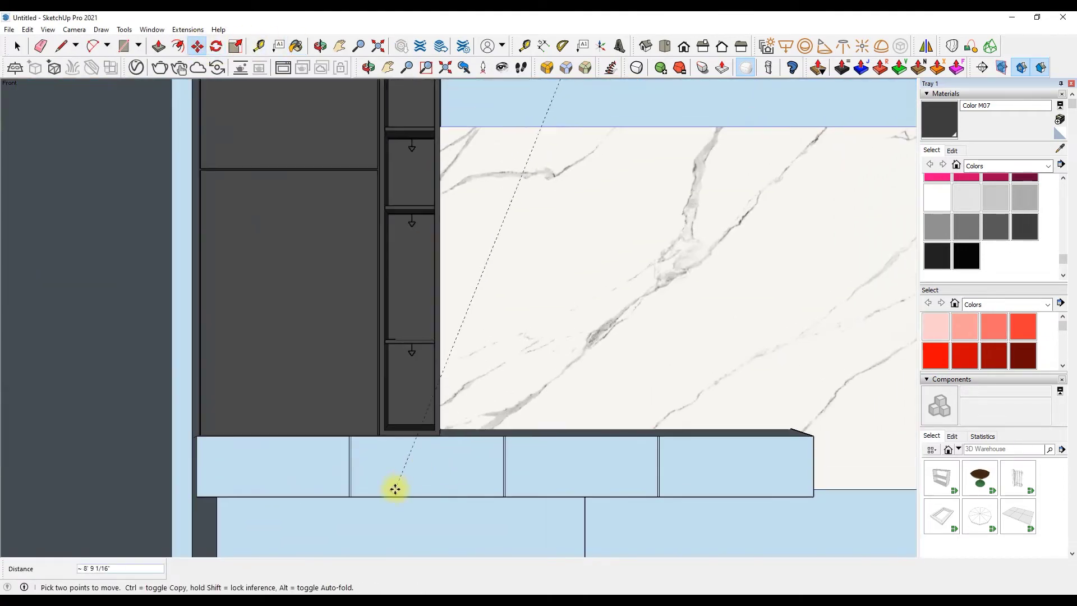
left_click(396, 485)
scroll(396, 485, "down", 2)
left_click_drag(606, 277, 606, 233)
scroll(339, 397, "down", 3)
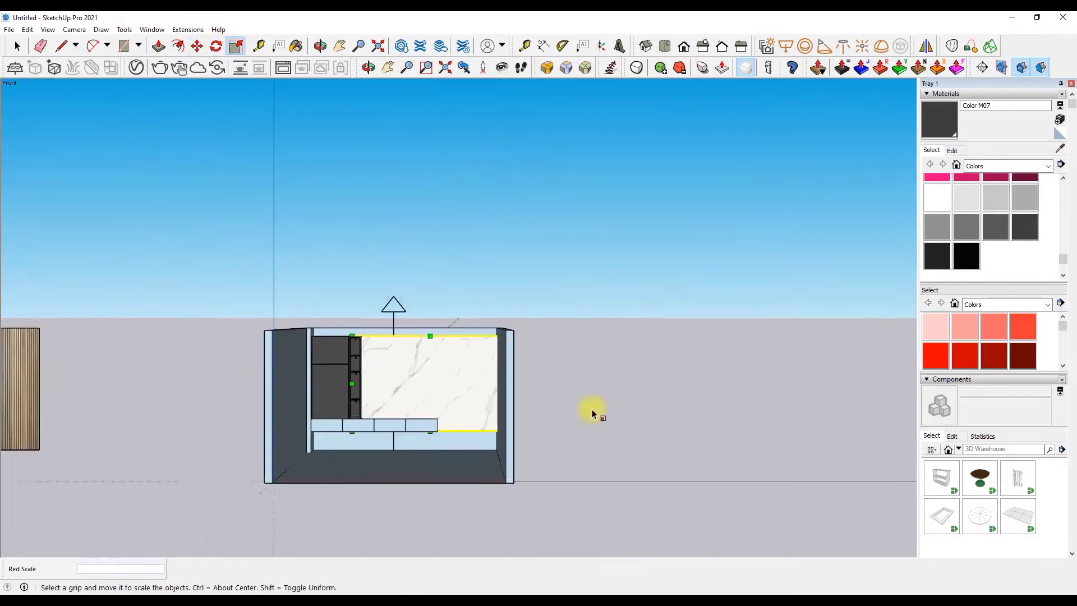
scroll(291, 365, "up", 2)
left_click(291, 366)
scroll(380, 363, "up", 3)
scroll(659, 332, "down", 2)
scroll(557, 344, "up", 2)
Move the marble image beside the room and turn it into a material for the wall panel
left_click(558, 344)
key("m")
scroll(475, 298, "down", 2)
left_click(556, 276)
right_click(524, 281)
left_click(558, 334)
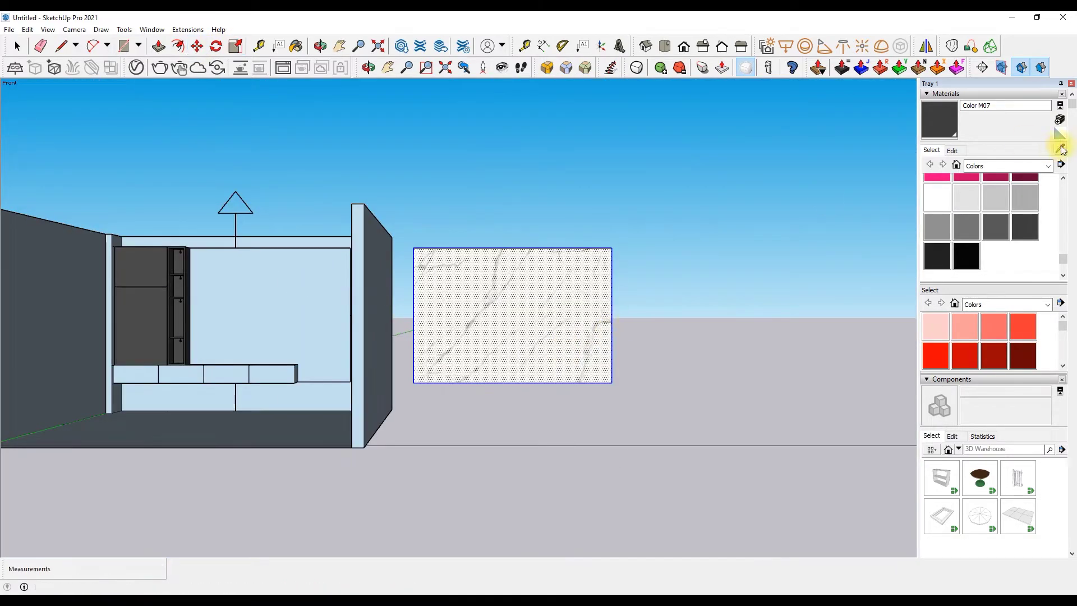
scroll(91, 335, "up", 3)
scroll(329, 345, "up", 2)
middle_click_drag(329, 344, 538, 202)
scroll(512, 226, "up", 2)
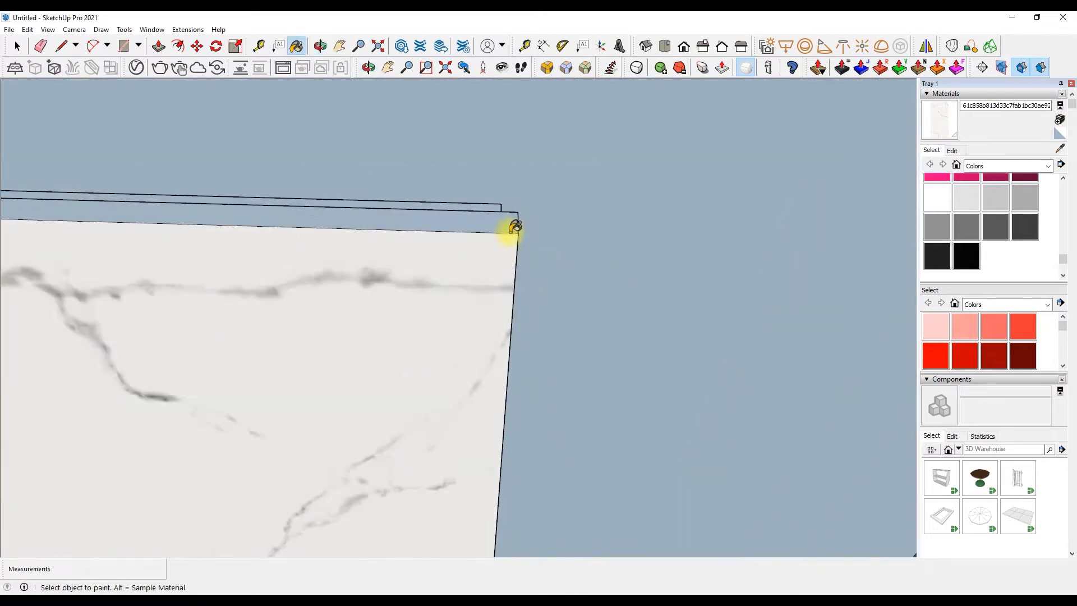
scroll(423, 291, "up", 2)
scroll(184, 270, "down", 5)
scroll(184, 271, "up", 1)
mouse_move(263, 209)
middle_mouse_down()
mouse_move(368, 67)
mouse_move(272, 300)
middle_mouse_up()
scroll(370, 334, "down", 3)
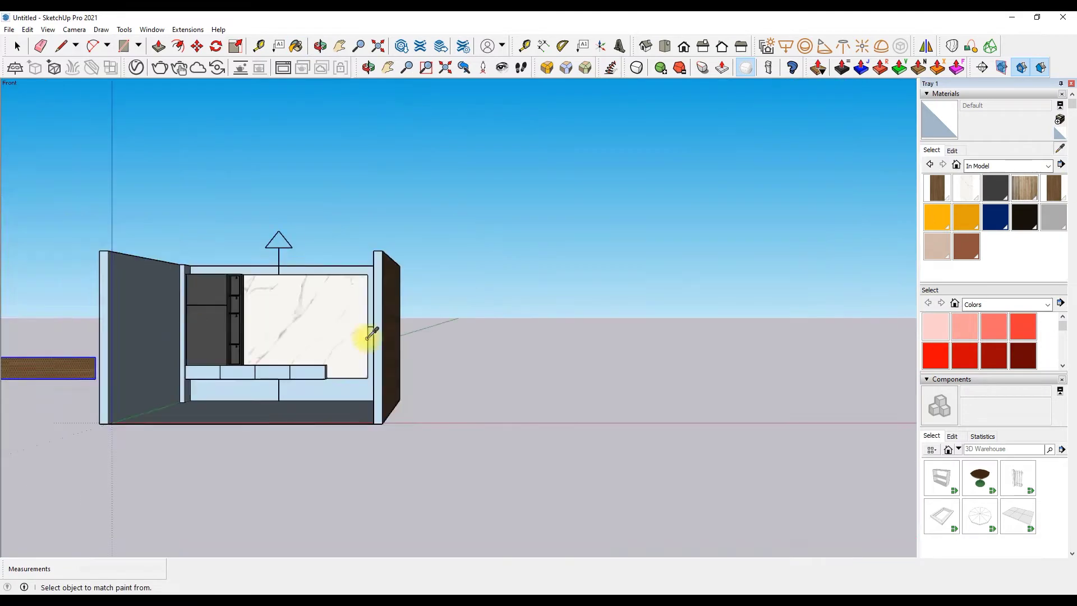
Sample the walnut wood from the model and paint the drawer fronts with it
left_click(48, 367, "alt")
scroll(263, 359, "up", 5)
left_click(96, 421)
scroll(392, 438, "up", 3)
scroll(297, 470, "up", 3)
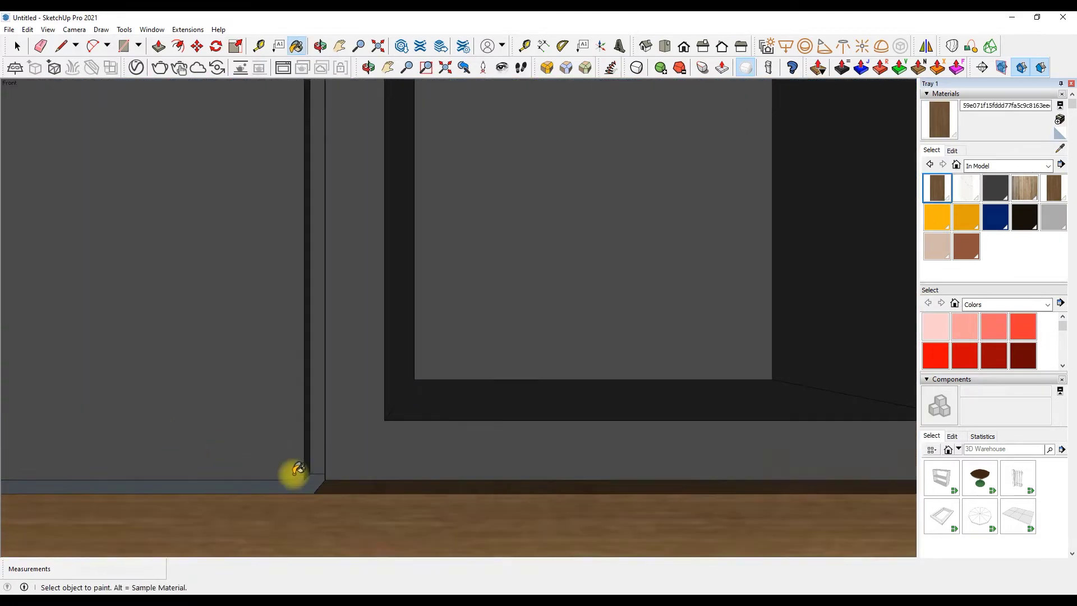
scroll(301, 316, "down", 5)
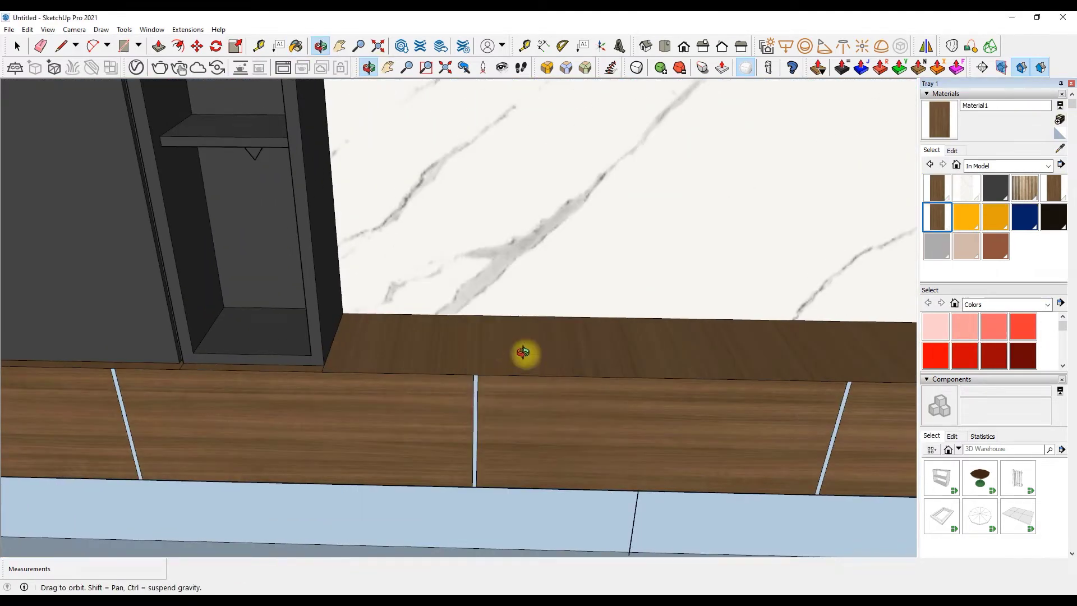
scroll(276, 360, "up", 4)
mouse_move(275, 362)
middle_mouse_down()
mouse_move(344, 68)
mouse_move(308, 329)
mouse_move(404, 175)
middle_mouse_up()
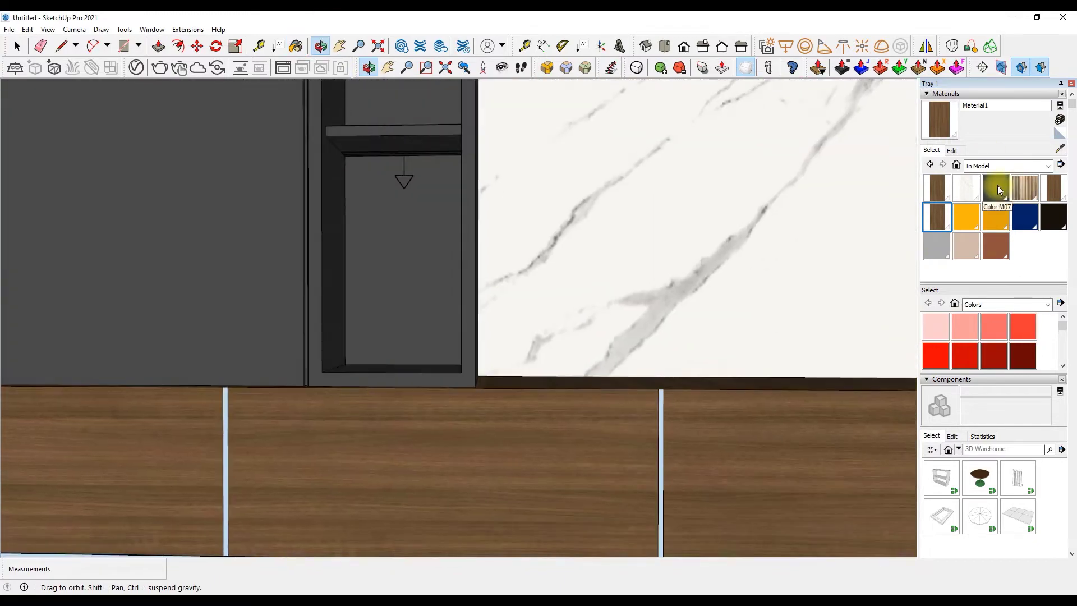
Paint the gaps between the drawers with the dark Sumele_Hair material
left_click(429, 168, "alt")
scroll(331, 364, "up", 3)
left_click(331, 364)
scroll(368, 372, "up", 2)
scroll(384, 365, "up", 2)
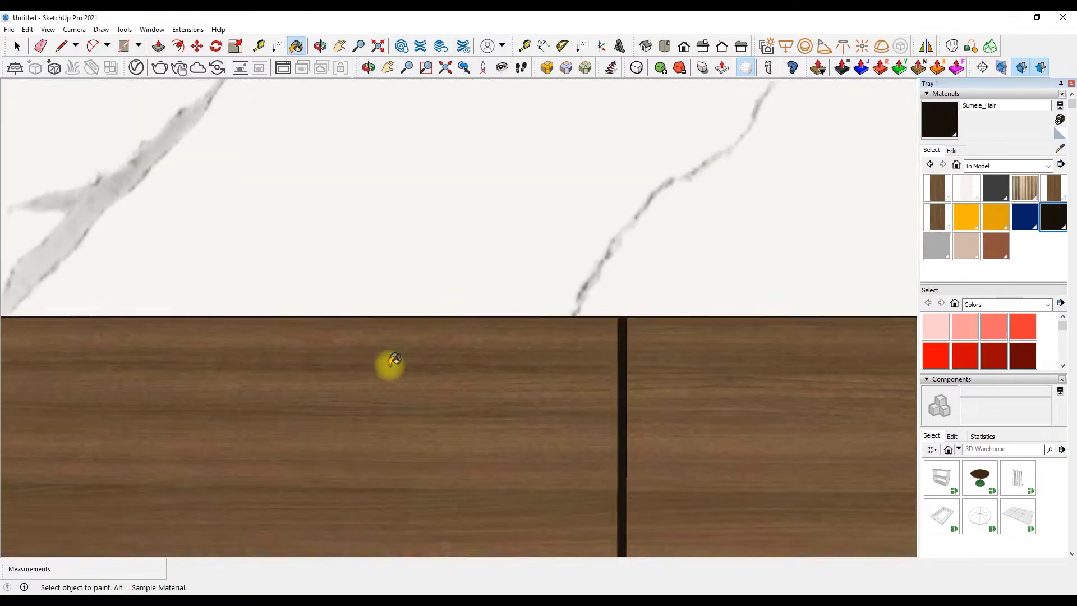
scroll(384, 365, "down", 6)
Sample the wood-slat material and cover the wall behind the TV with vertical slats
key("p")
scroll(272, 421, "up", 5)
scroll(284, 419, "up", 1)
scroll(534, 392, "down", 2)
scroll(297, 396, "down", 1)
scroll(602, 390, "up", 1)
mouse_move(601, 390)
middle_mouse_down()
mouse_move(409, 390)
mouse_move(445, 209)
middle_mouse_up()
scroll(445, 209, "down", 5)
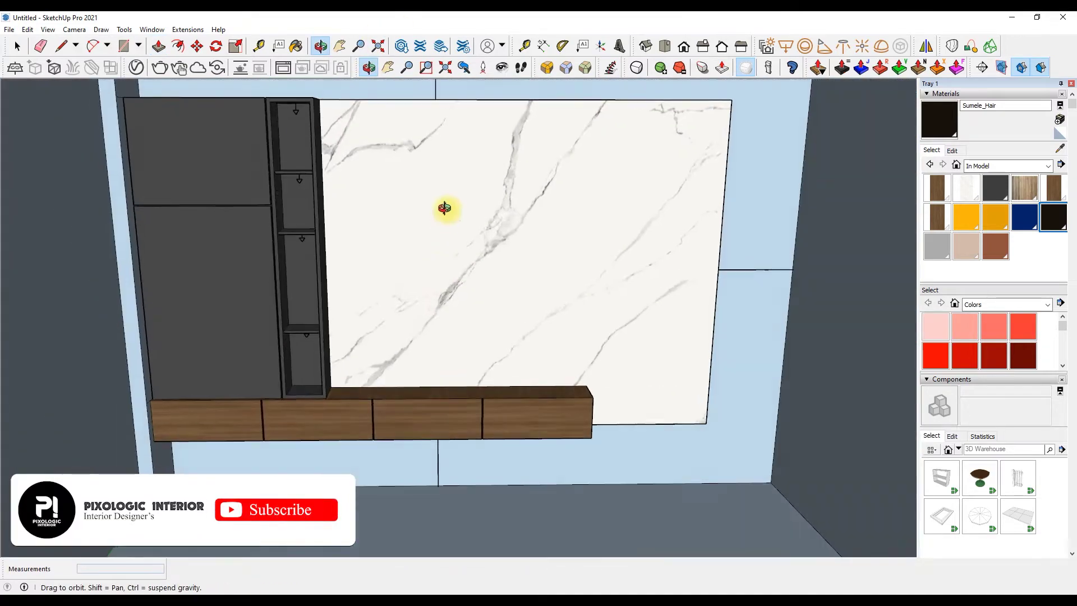
key("b")
scroll(437, 157, "down", 1)
scroll(438, 157, "down", 4)
left_click(258, 225, "alt")
scroll(583, 251, "up", 5)
left_click(584, 251)
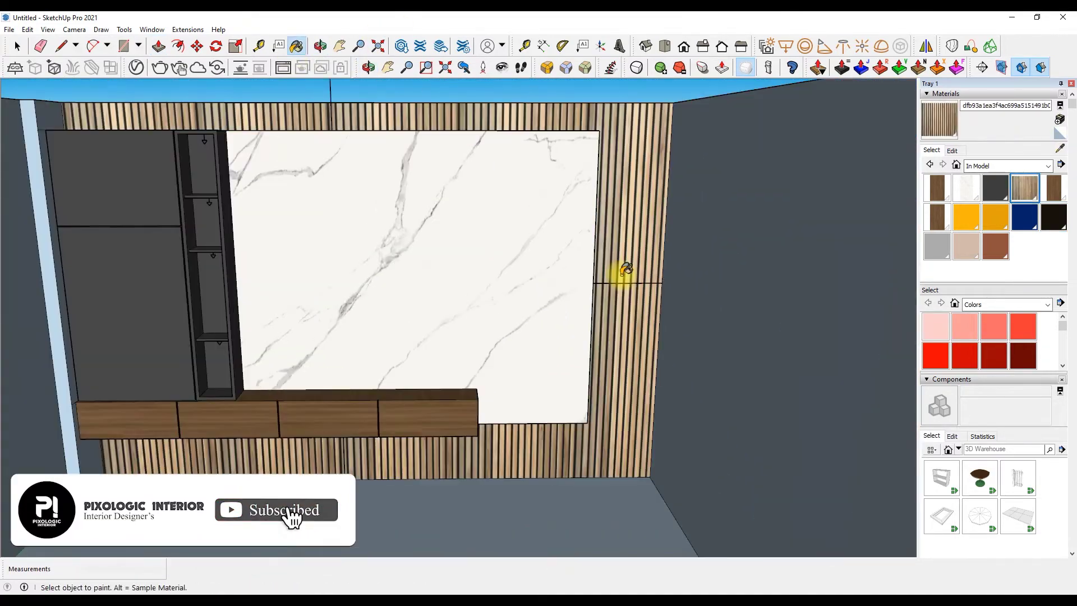
left_click(367, 68)
scroll(558, 207, "down", 3)
left_click_drag(558, 206, 449, 168)
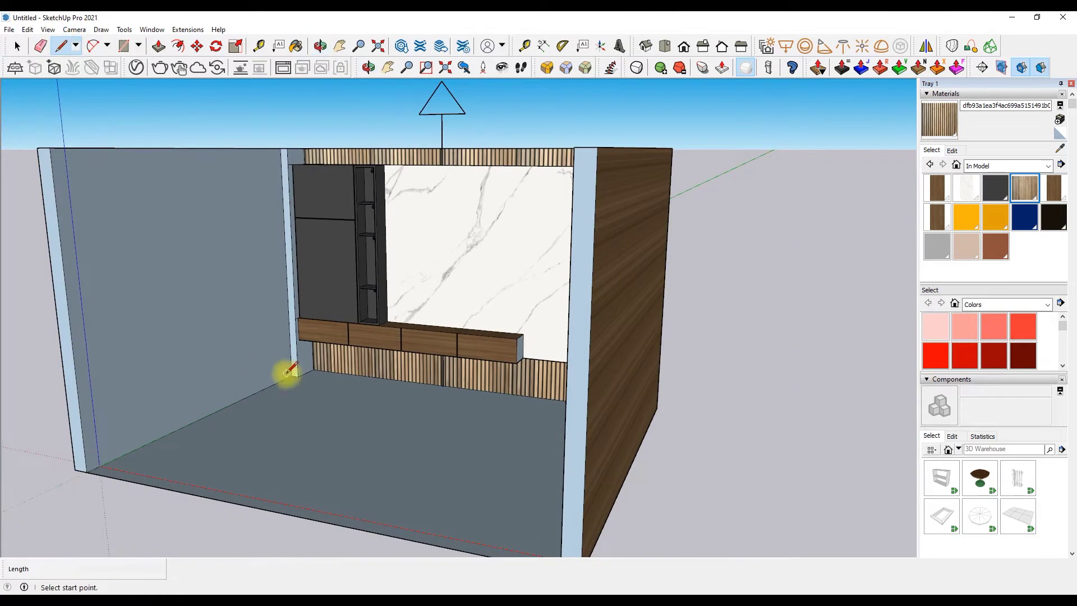
Finish the wall line and offset an inset outline on the left wall face
left_click(84, 448)
middle_click_drag(85, 449, 258, 140)
key("f")
left_click(258, 140)
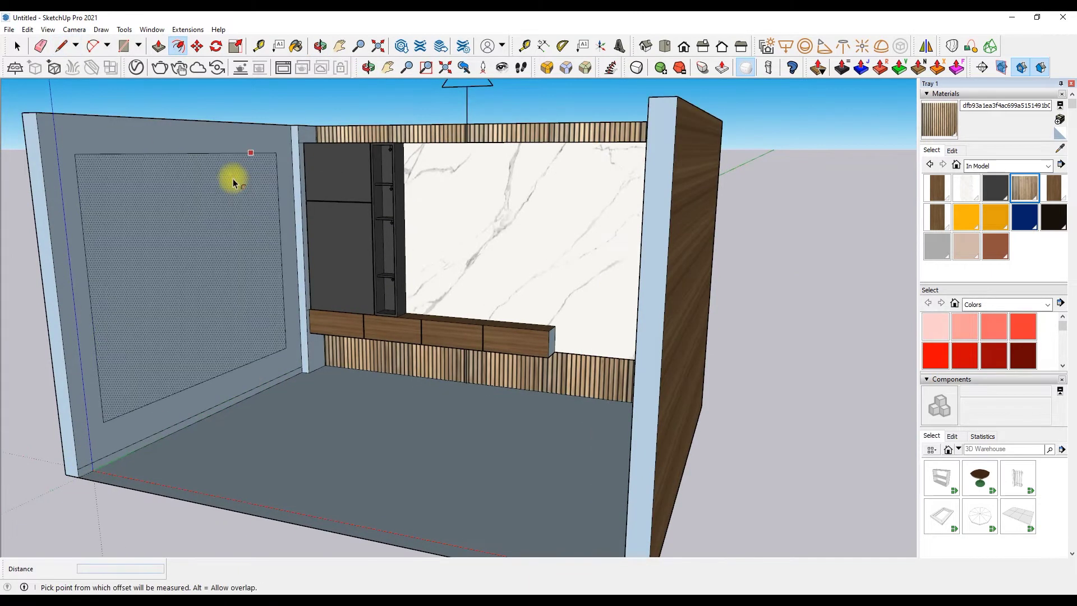
left_click(216, 176)
Drop the outline's bottom edge to the floor and push the doorway through the wall
key("m")
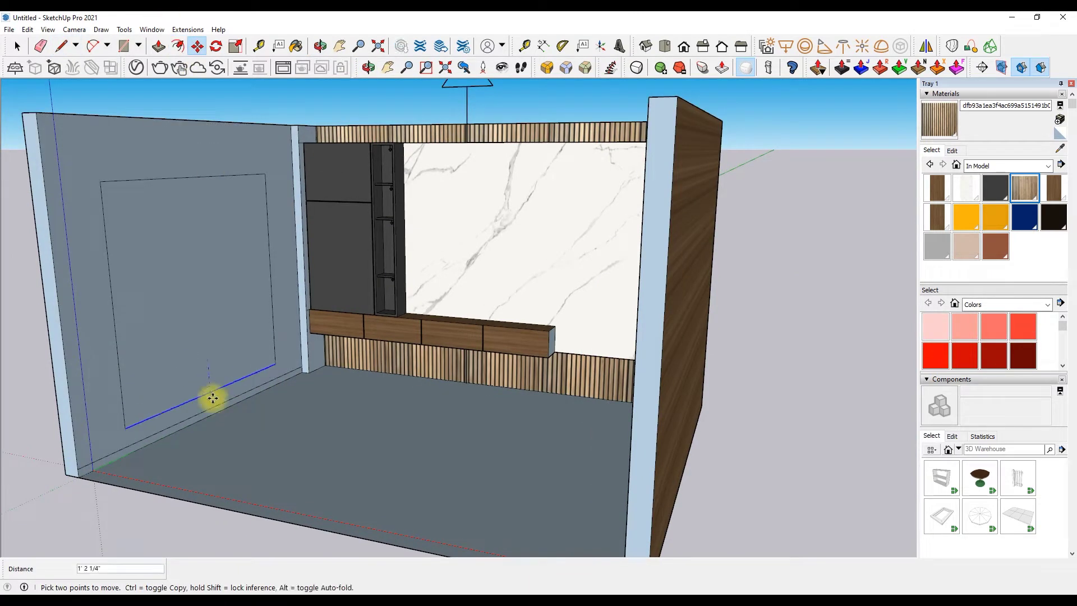
scroll(214, 412, "up", 3)
left_click(212, 406)
scroll(212, 405, "down", 5)
key("p")
scroll(322, 254, "up", 2)
left_click(322, 255)
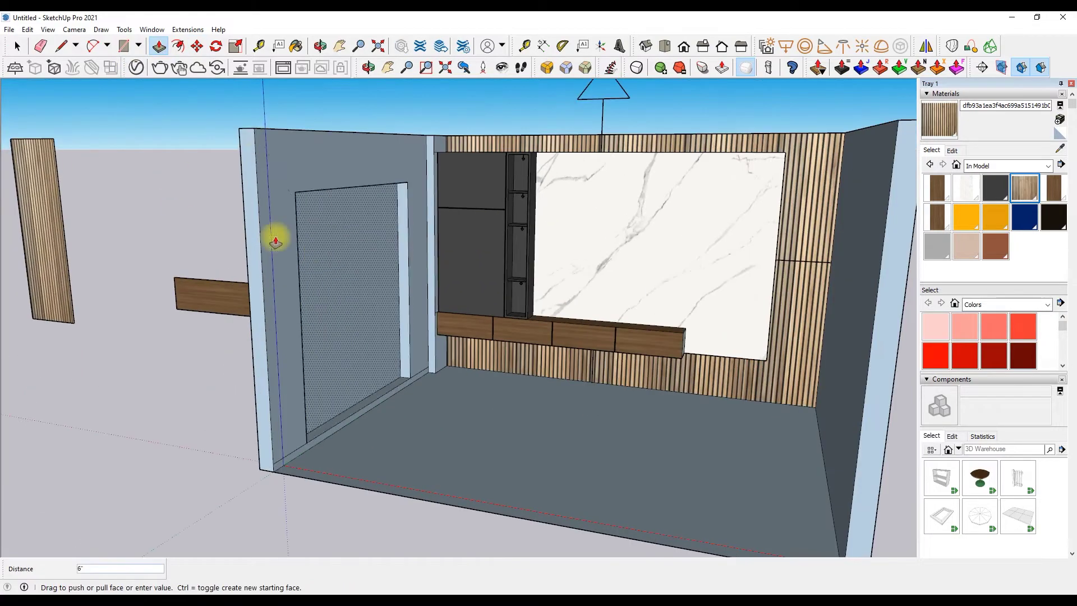
left_click(241, 127)
Sample the drawer-front wood material with the Paint Bucket
key("b")
scroll(488, 344, "up", 5)
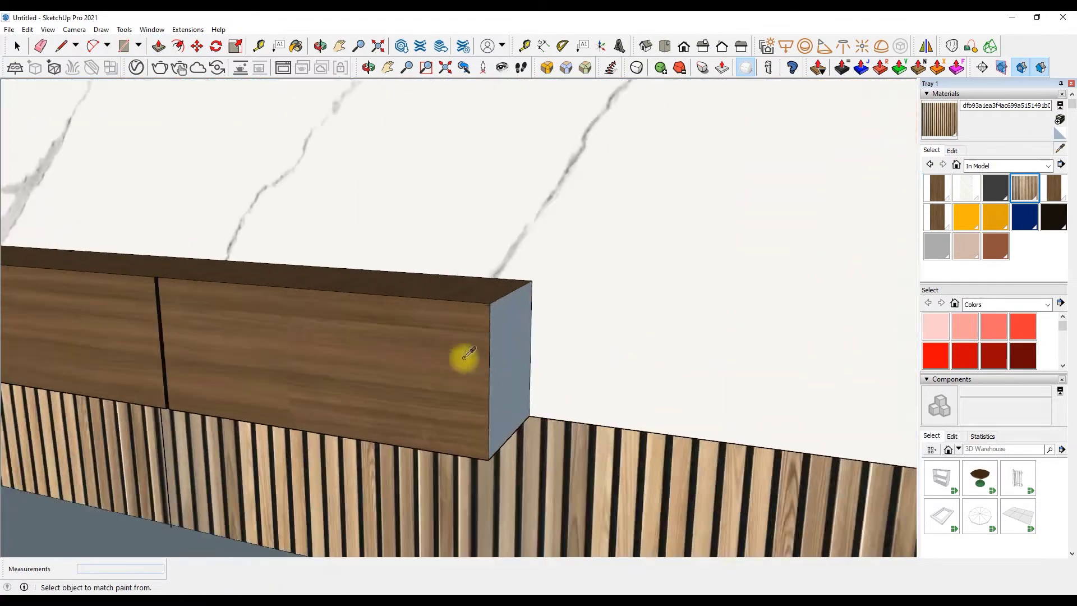
left_click(488, 344, "alt")
scroll(704, 355, "down", 5)
scroll(188, 148, "down", 5)
key("space")
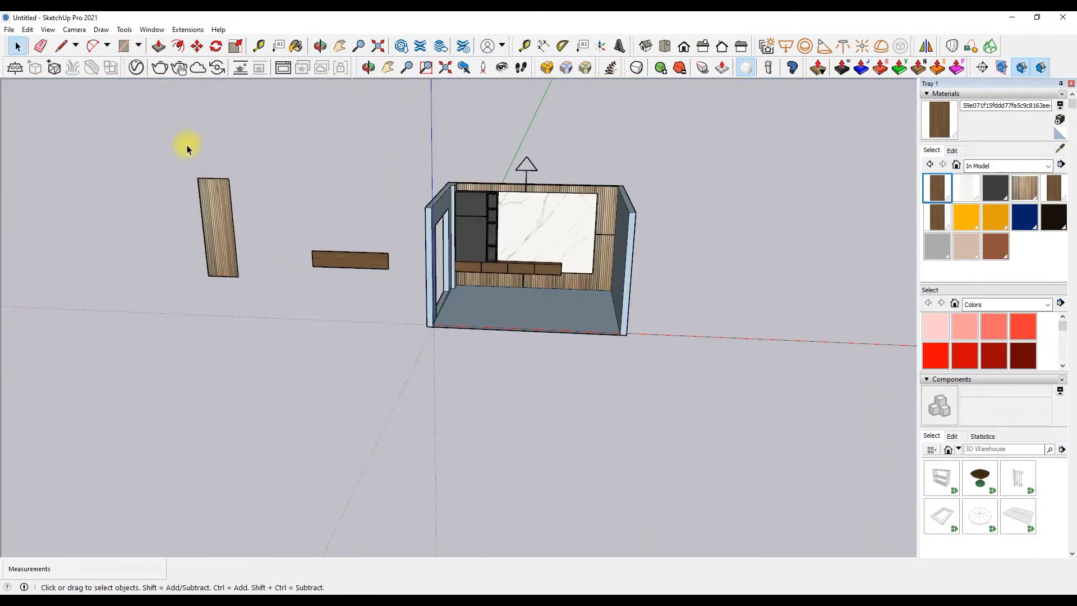
scroll(517, 173, "up", 3)
scroll(505, 192, "up", 2)
Scale the sliding glass door 1.5 times wider along red to fill the opening
middle_click_drag(504, 192, 673, 393)
left_click(236, 358)
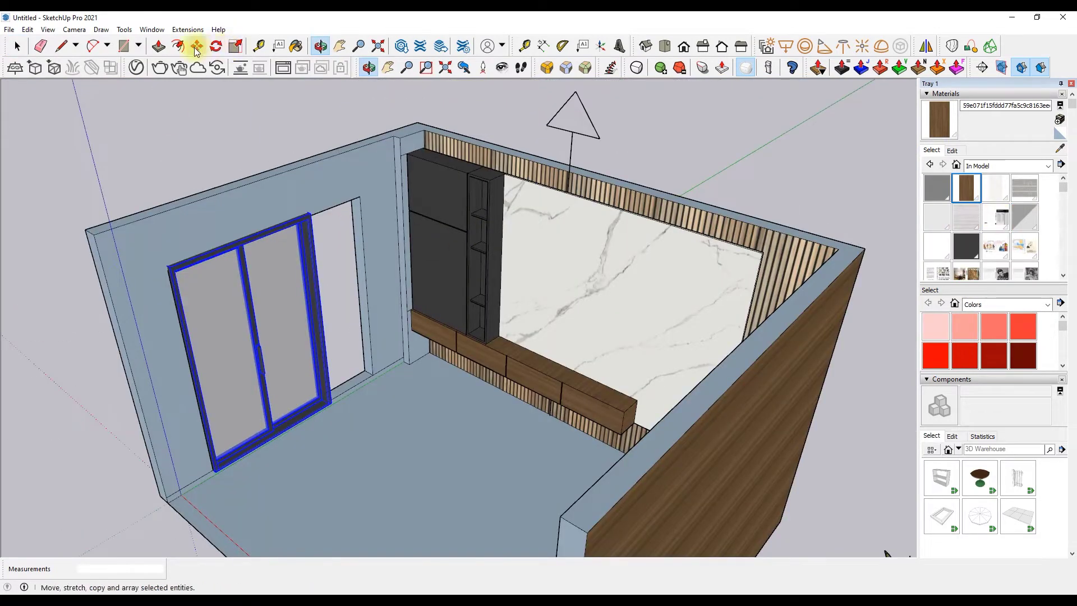
scroll(236, 359, "up", 4)
key("s")
left_click_drag(384, 286, 446, 231)
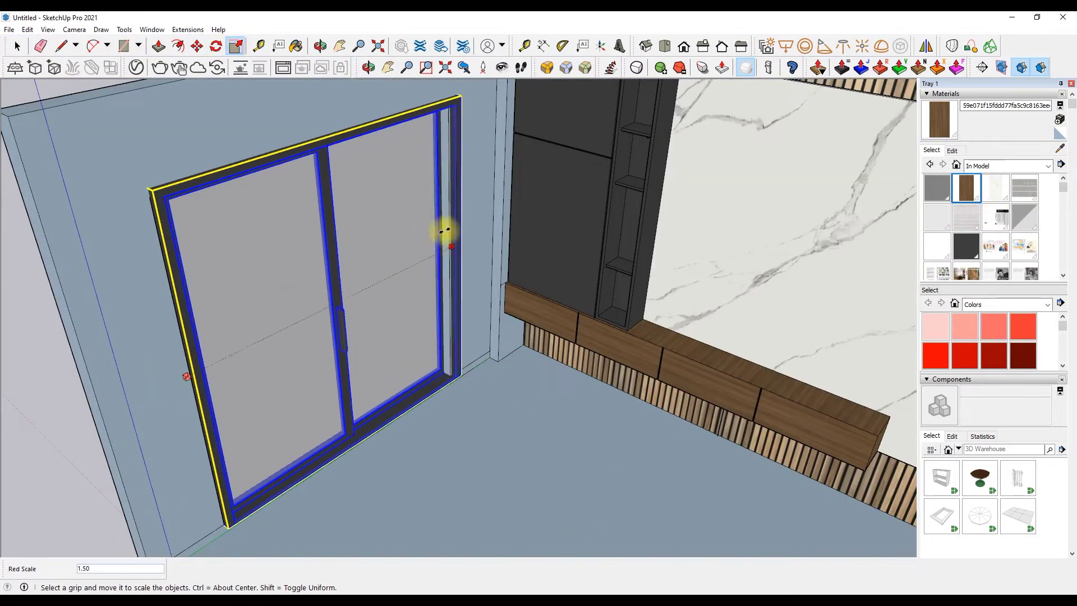
scroll(352, 302, "down", 3)
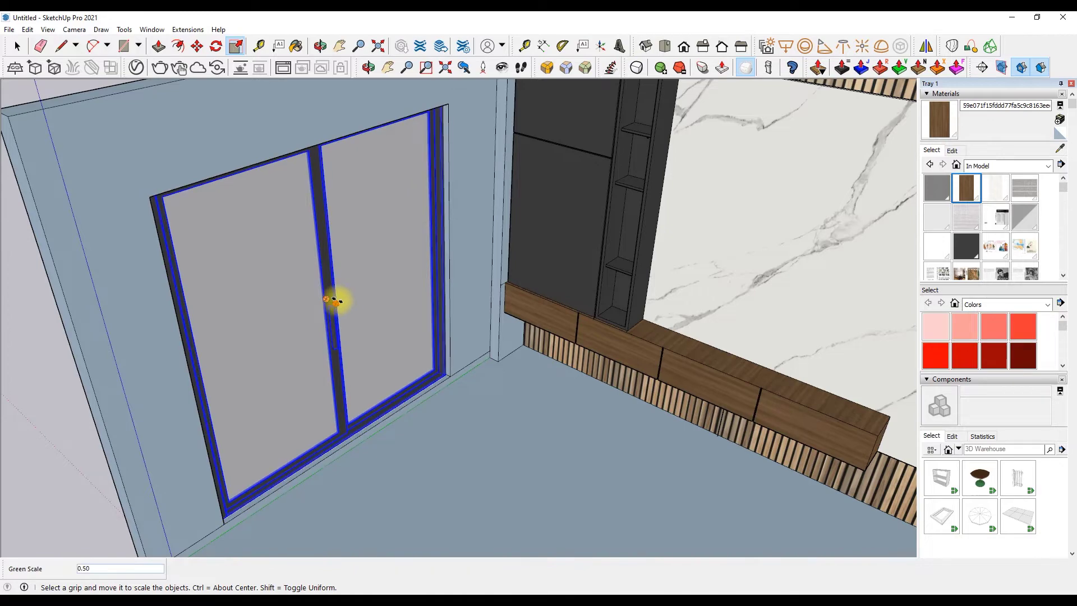
key("space")
Begin a line along the wall top, cancel it, and switch to erasing edges
key("l")
scroll(308, 187, "up", 5)
left_click(598, 214)
key("Escape")
scroll(608, 173, "down", 2)
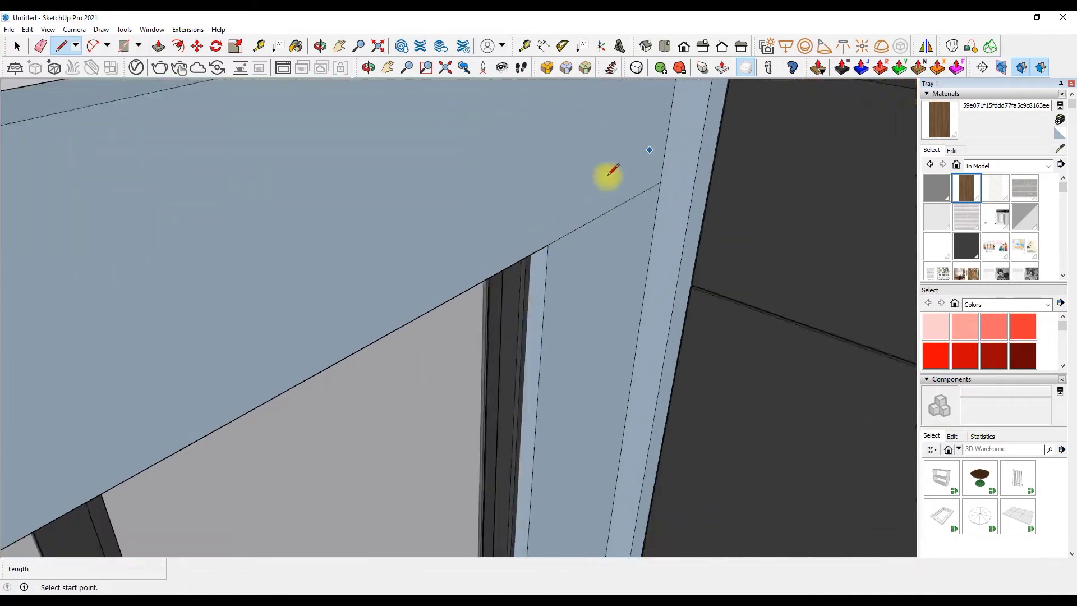
key("e")
scroll(505, 163, "down", 3)
scroll(406, 149, "down", 2)
Draw a line along the wall top and orbit to show the whole room
key("l")
scroll(500, 127, "up", 3)
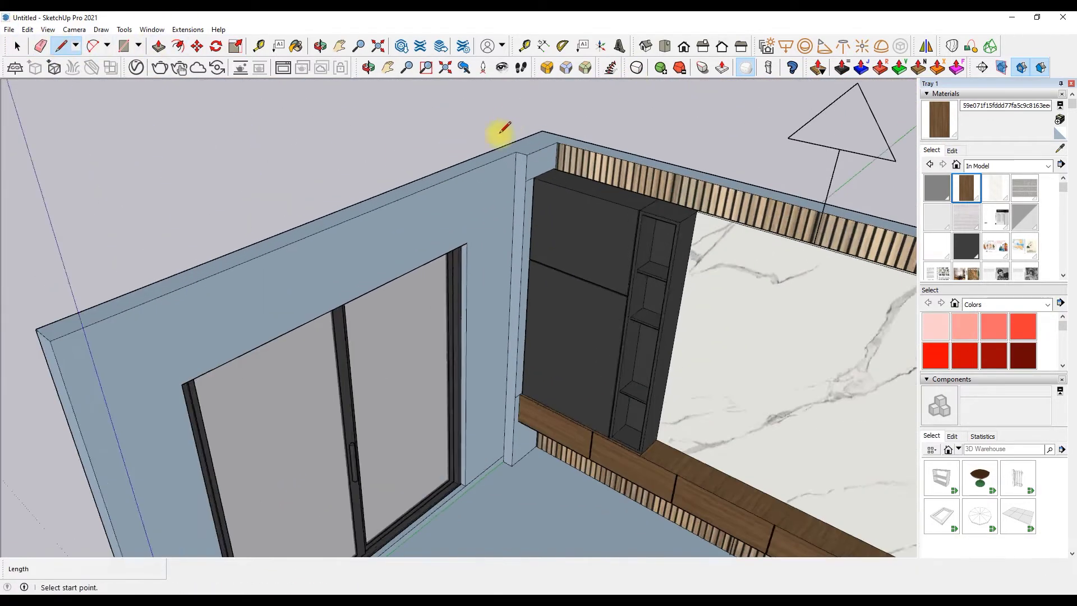
scroll(520, 156, "up", 3)
left_click(521, 157)
left_click(537, 137)
scroll(474, 168, "down", 2)
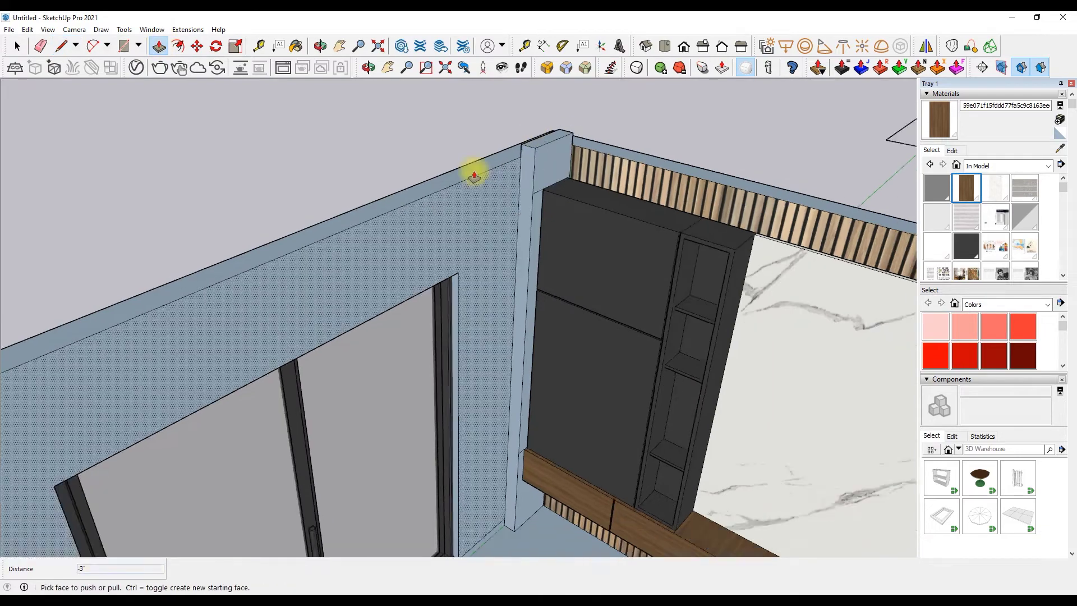
middle_click_drag(474, 168, 409, 139)
scroll(488, 260, "down", 5)
key("space")
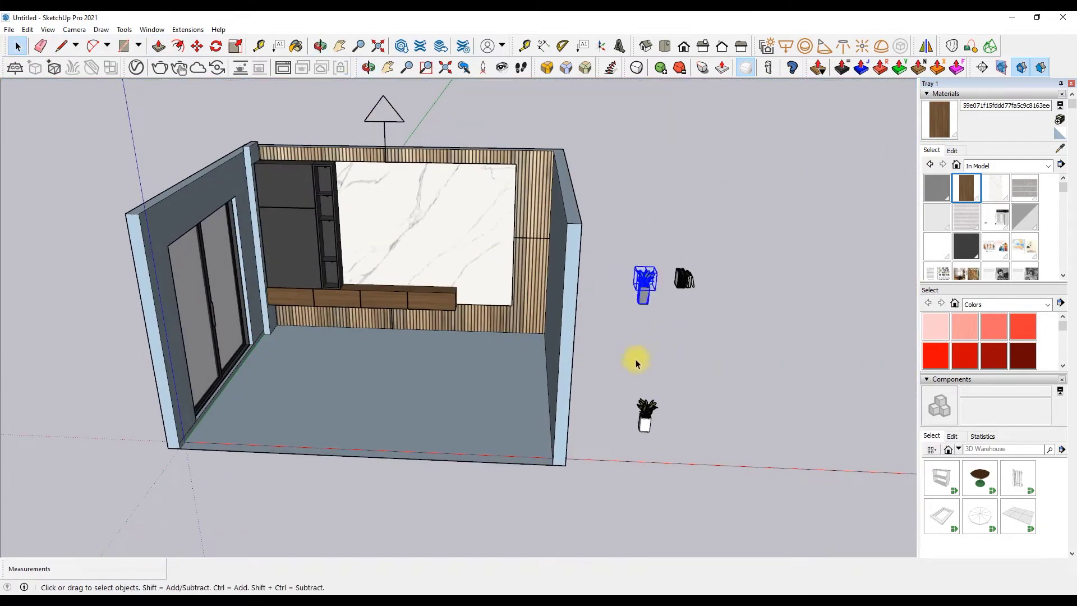
Set the grey-potted plant on the cabinet top and shrink it to about 0.62 size
middle_click_drag(635, 362, 614, 315)
key("s")
scroll(593, 307, "up", 5)
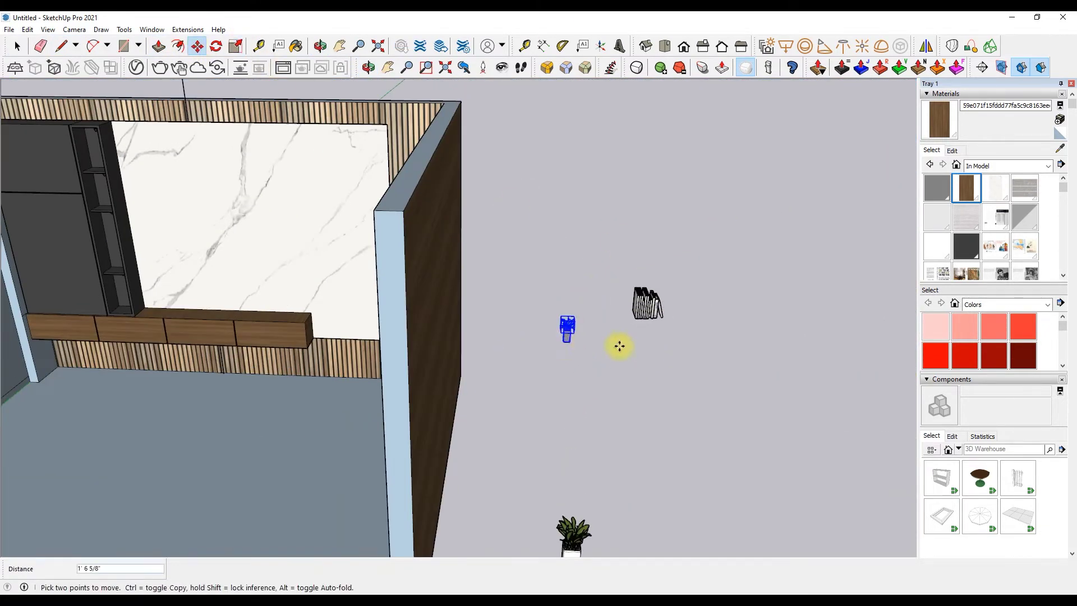
scroll(619, 347, "up", 5)
scroll(397, 324, "up", 2)
scroll(408, 337, "down", 2)
scroll(397, 324, "up", 3)
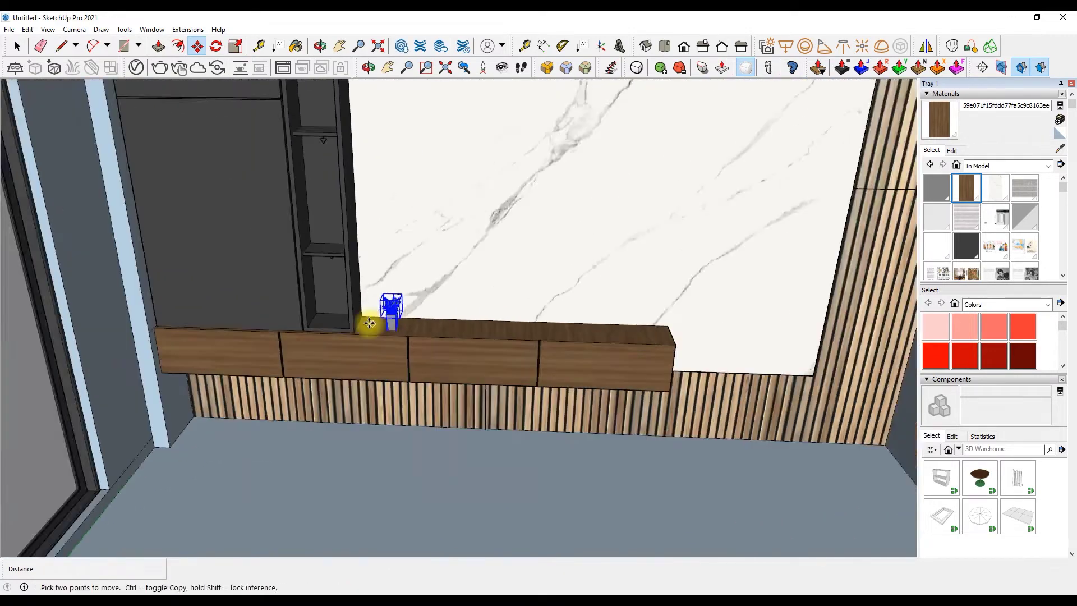
left_click(377, 323)
key("space")
scroll(378, 323, "down", 10)
scroll(754, 510, "up", 2)
left_click_drag(644, 412, 628, 429)
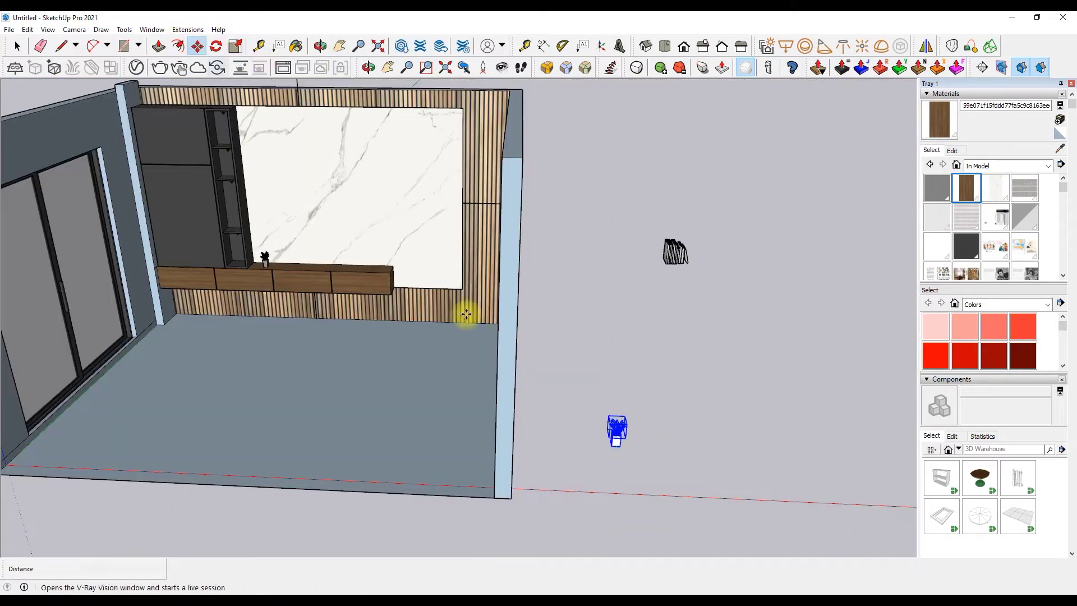
Move the grey-potted plant beside the white-potted plant on the cabinet
left_click(196, 46)
left_click(617, 432)
scroll(228, 276, "up", 5)
scroll(341, 261, "up", 5)
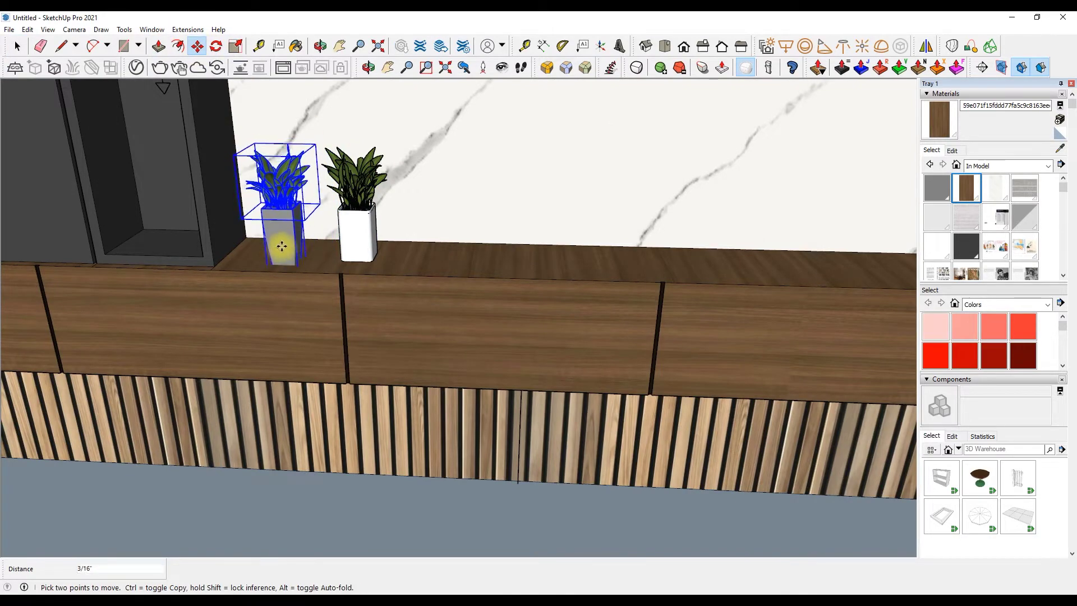
scroll(280, 224, "up", 3)
scroll(286, 240, "up", 2)
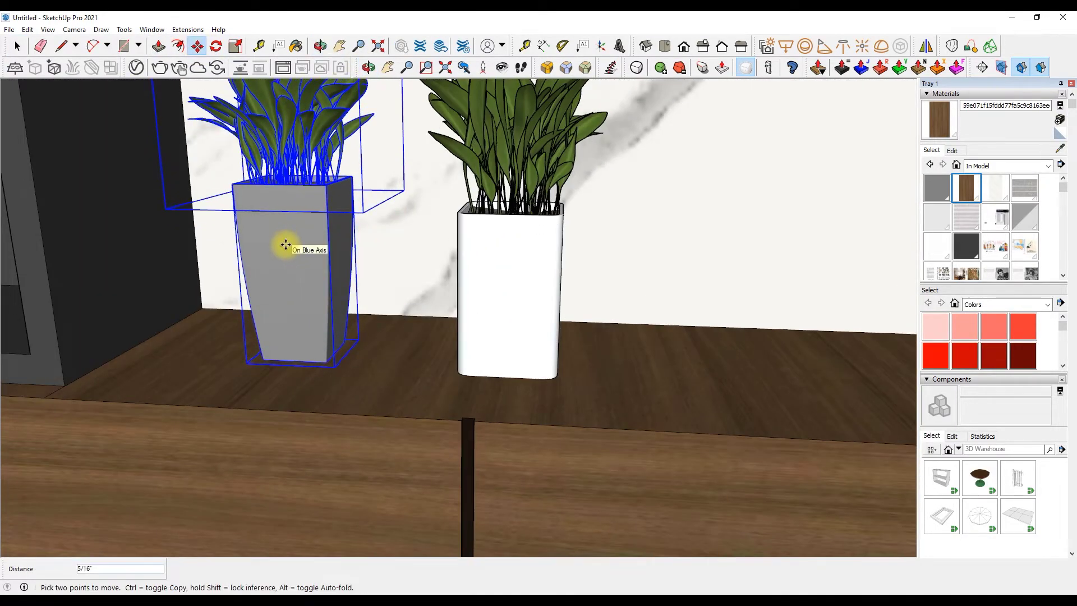
left_click(287, 241)
key("space")
scroll(291, 252, "down", 3)
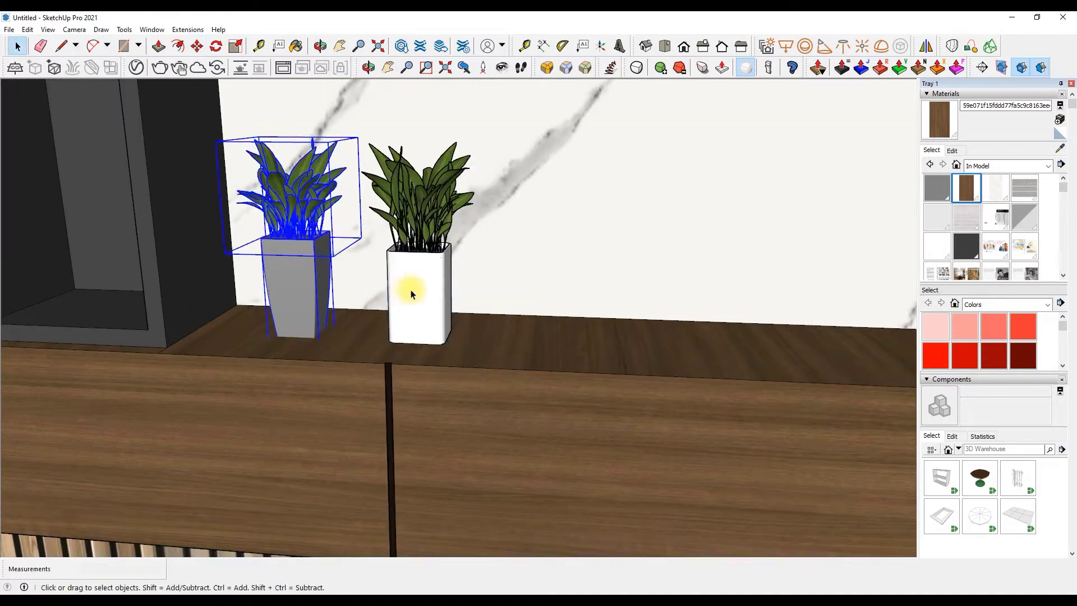
Pick up the next item with Move, then return to Select
left_click(197, 46)
left_click(404, 306)
scroll(527, 328, "down", 3)
scroll(560, 330, "down", 2)
scroll(504, 325, "down", 4)
scroll(421, 312, "down", 2)
key("space")
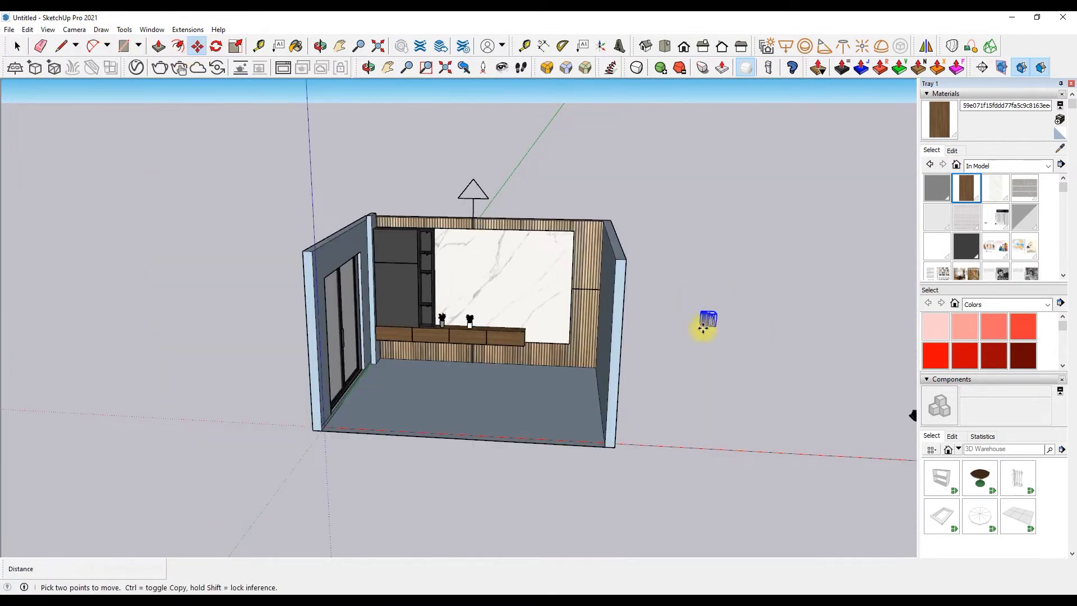
Drop the book set onto the shelf and scale it down to fit
scroll(704, 327, "up", 5)
scroll(456, 397, "up", 3)
scroll(457, 313, "up", 2)
left_click(445, 338)
left_click(235, 47)
left_click_drag(598, 201, 572, 220)
Orbit around the shelved books and open the book group for editing
left_click(328, 49)
left_click_drag(392, 253, 451, 289)
right_click(450, 288)
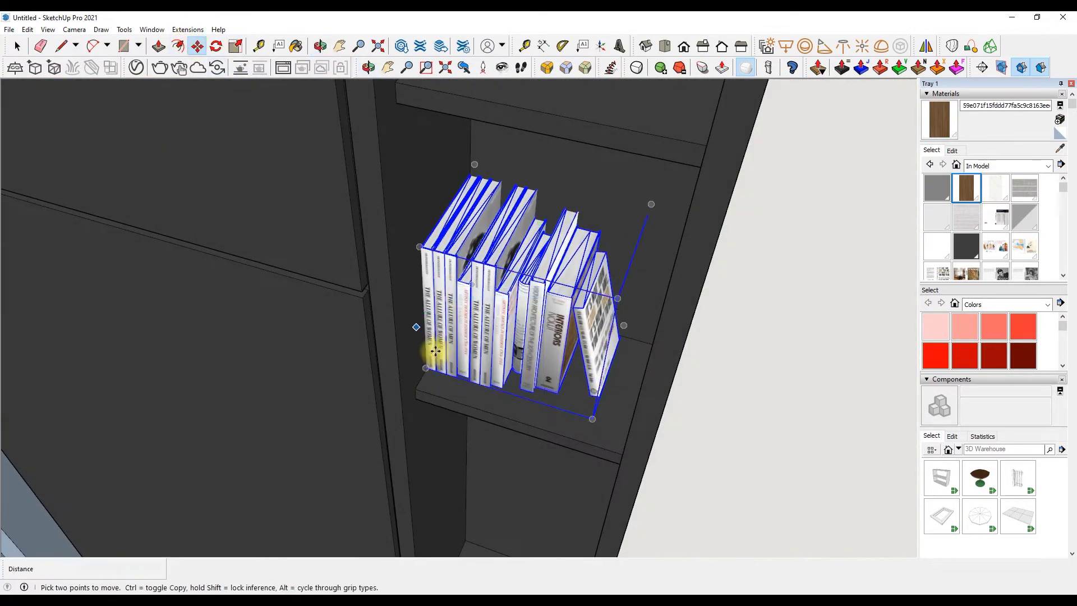
key("space")
double_click(450, 263)
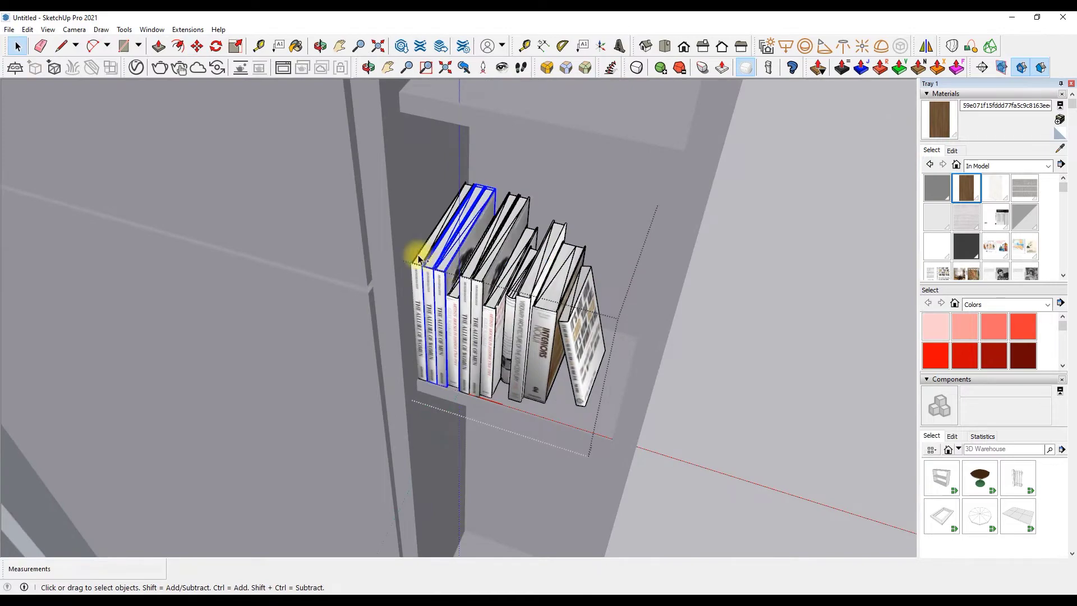
scroll(476, 216, "down", 5)
middle_click_drag(512, 284, 464, 180)
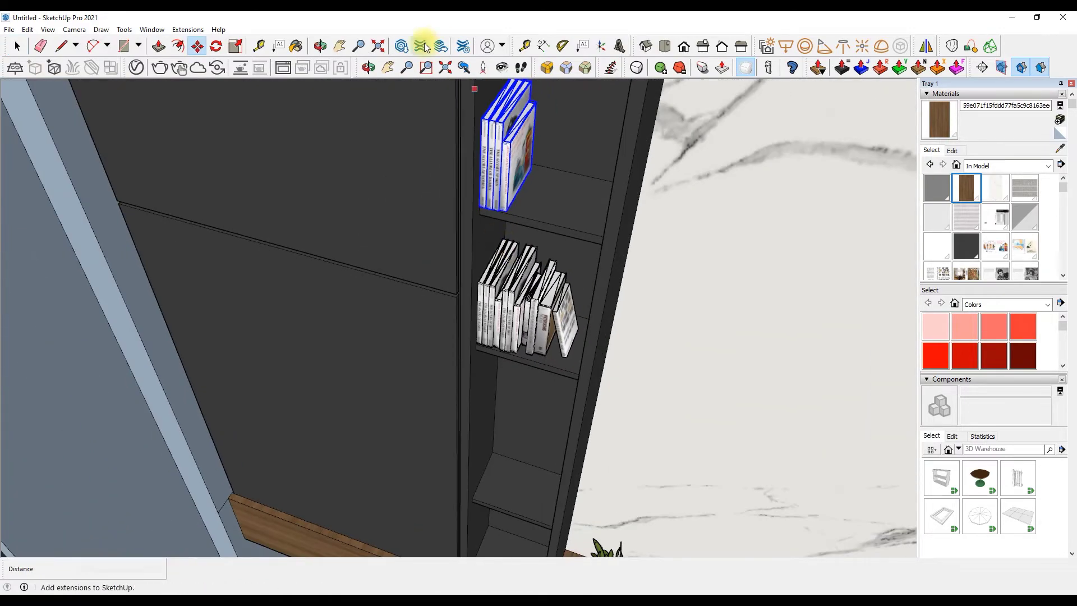
scroll(486, 158, "up", 4)
scroll(486, 159, "down", 5)
key("space")
Pick up the selected item and look down steeply onto the cabinet top
scroll(757, 283, "up", 5)
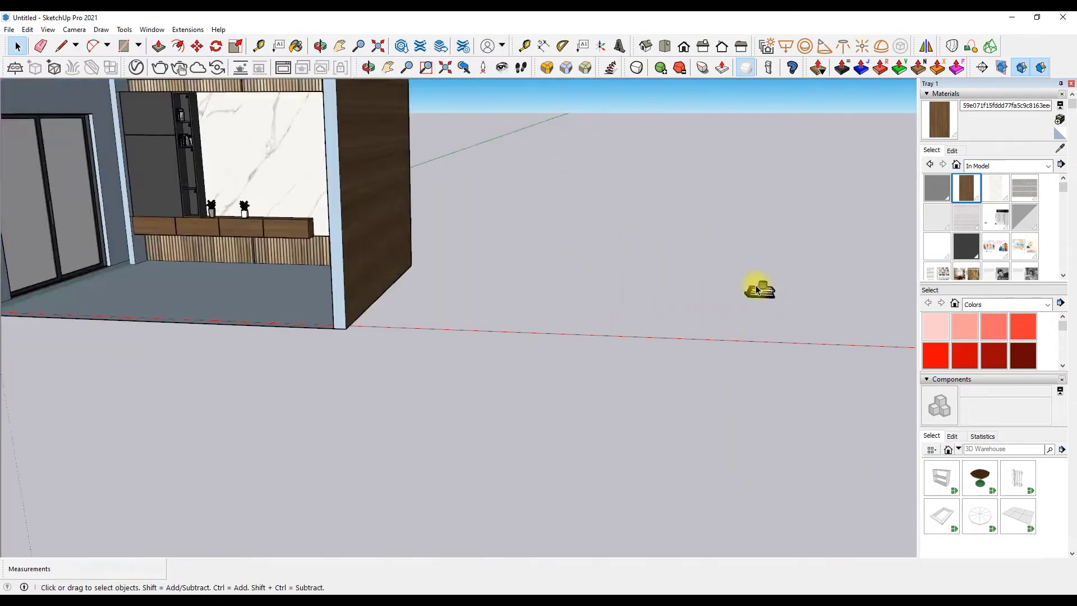
scroll(757, 286, "up", 3)
left_click(757, 303)
scroll(332, 308, "down", 5)
scroll(368, 305, "up", 6)
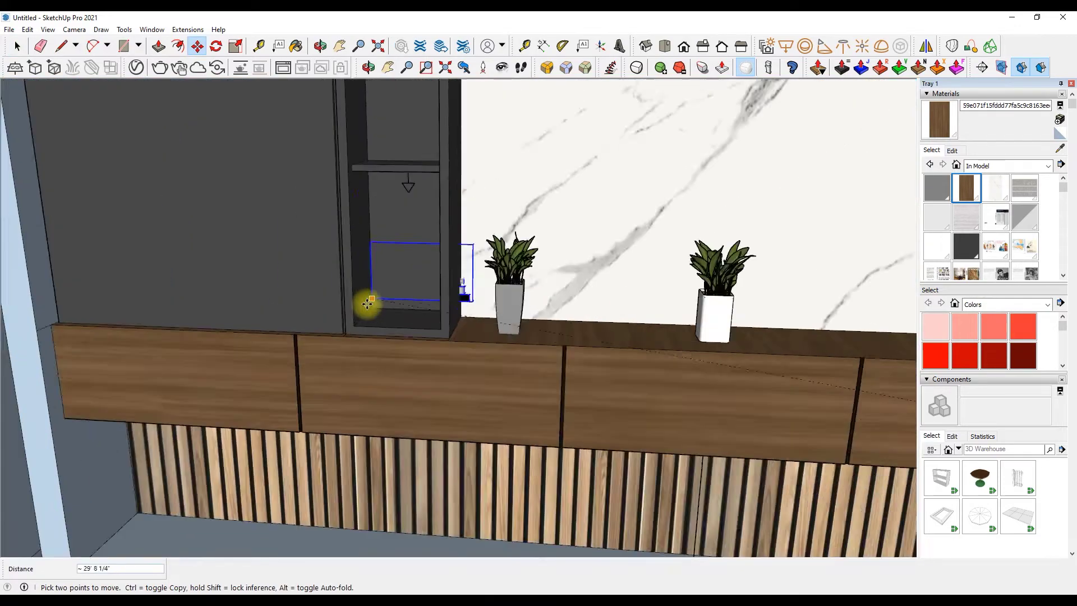
scroll(609, 350, "down", 1)
middle_click_drag(328, 79, 628, 305)
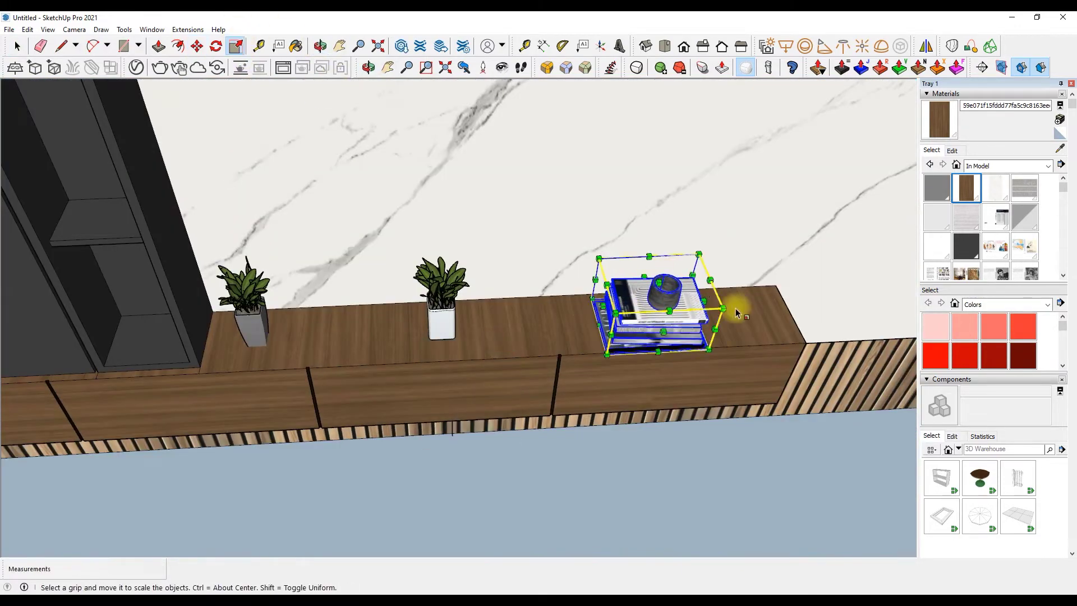
Move the book stack with the glass onto the cabinet top
left_click(197, 46)
left_click(609, 331)
scroll(617, 337, "up", 4)
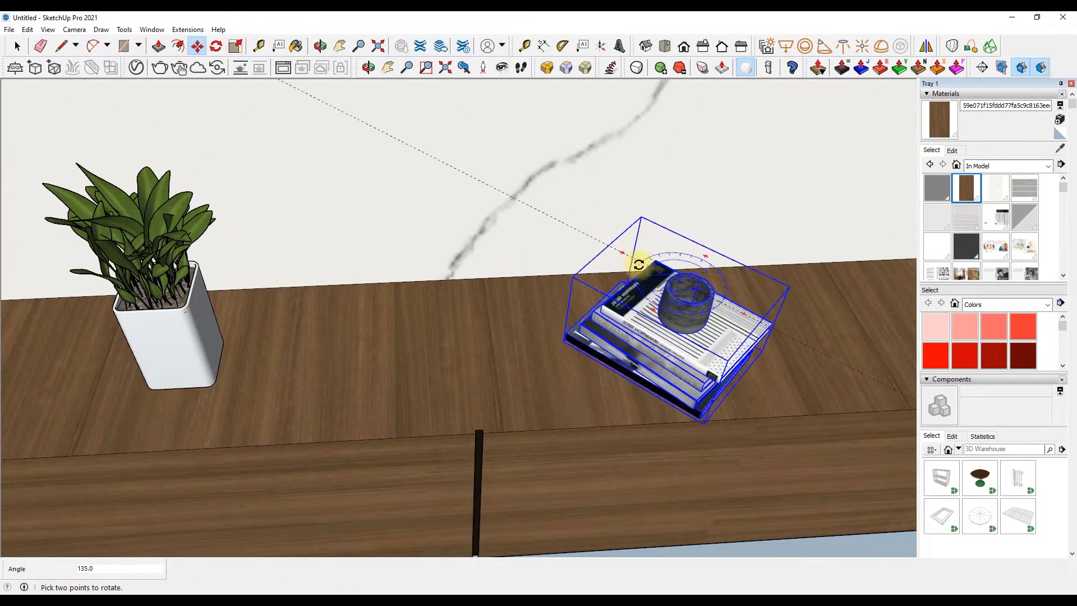
left_click(632, 257)
key("space")
scroll(406, 267, "down", 5)
Orbit the view around the TV wall
key("o")
scroll(337, 252, "down", 3)
scroll(306, 207, "up", 5)
left_click_drag(306, 206, 504, 256)
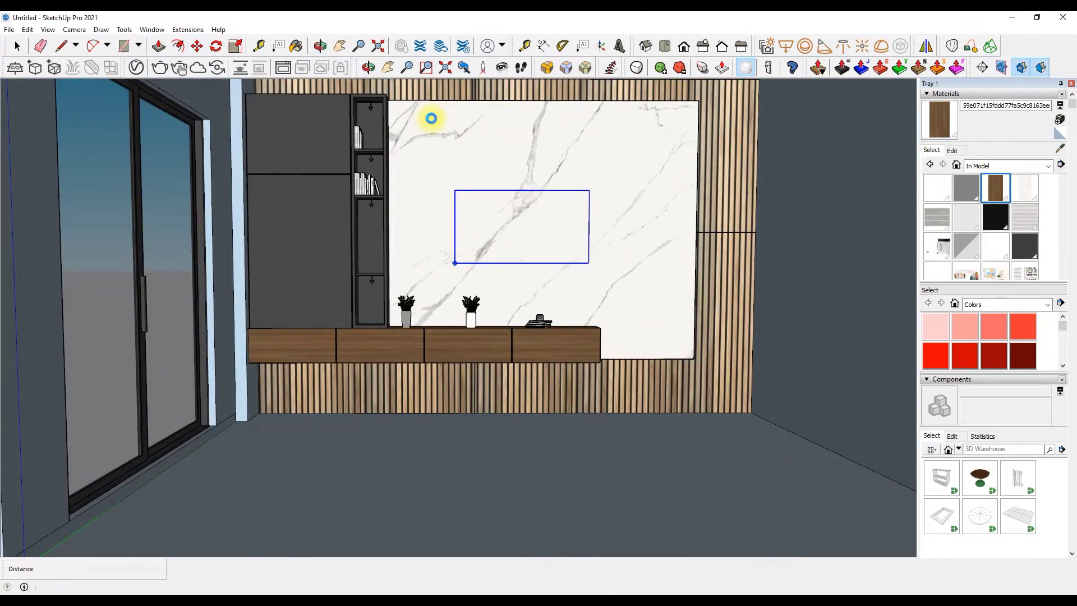
Rotate the TV so its Netflix screen faces out and enlarge it 1.5 times
scroll(466, 225, "up", 4)
middle_click_drag(481, 174, 572, 305)
left_click(571, 307)
left_click(501, 258)
key("m")
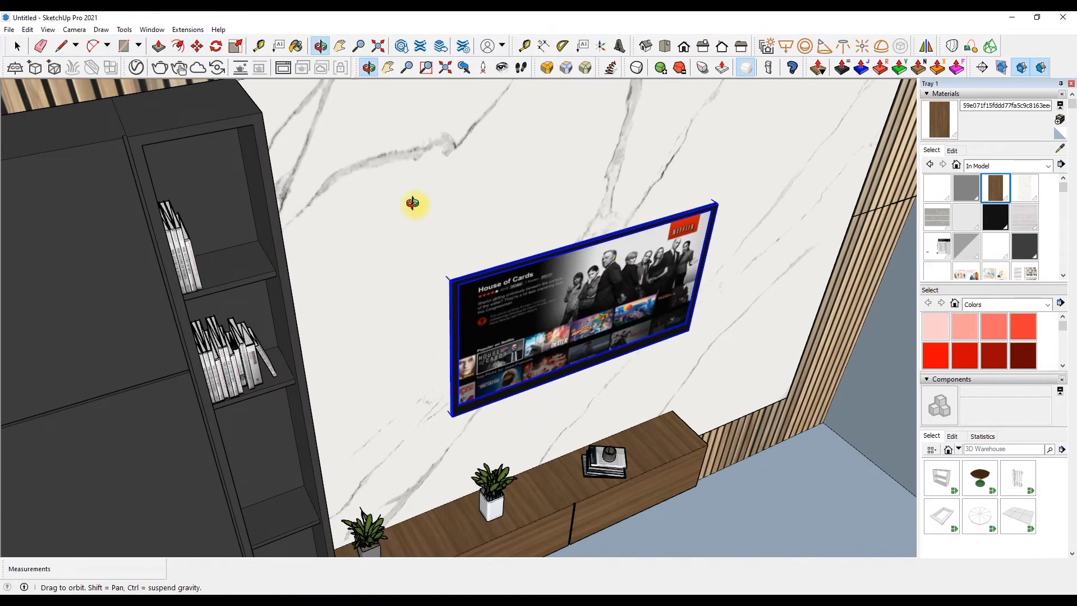
left_click(368, 69)
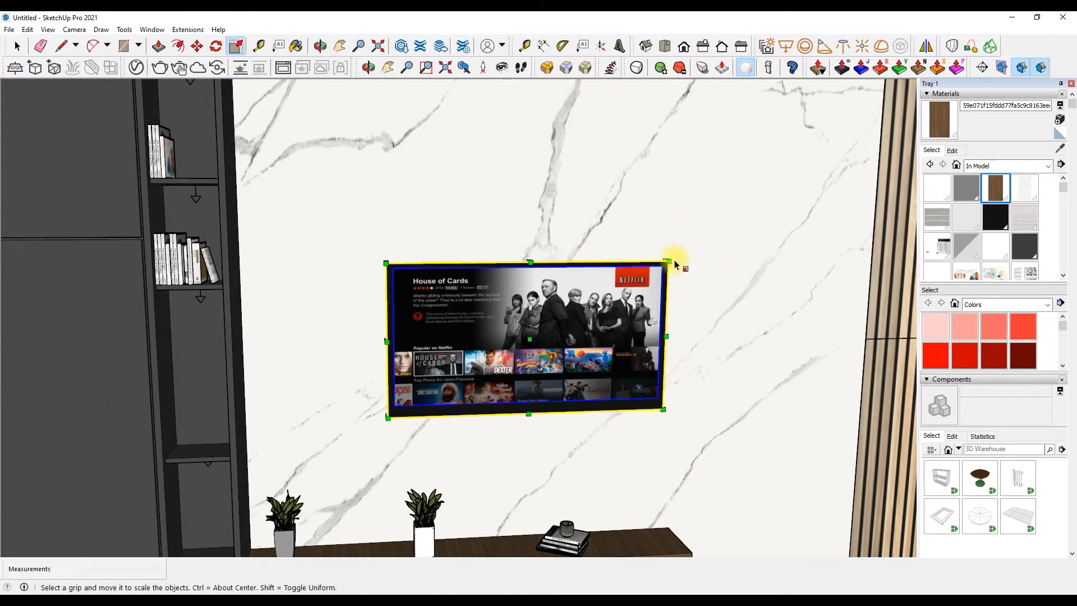
type("1.5")
key("Return")
Move the TV onto the marble wall and shrink it from its top-right corner
key("m")
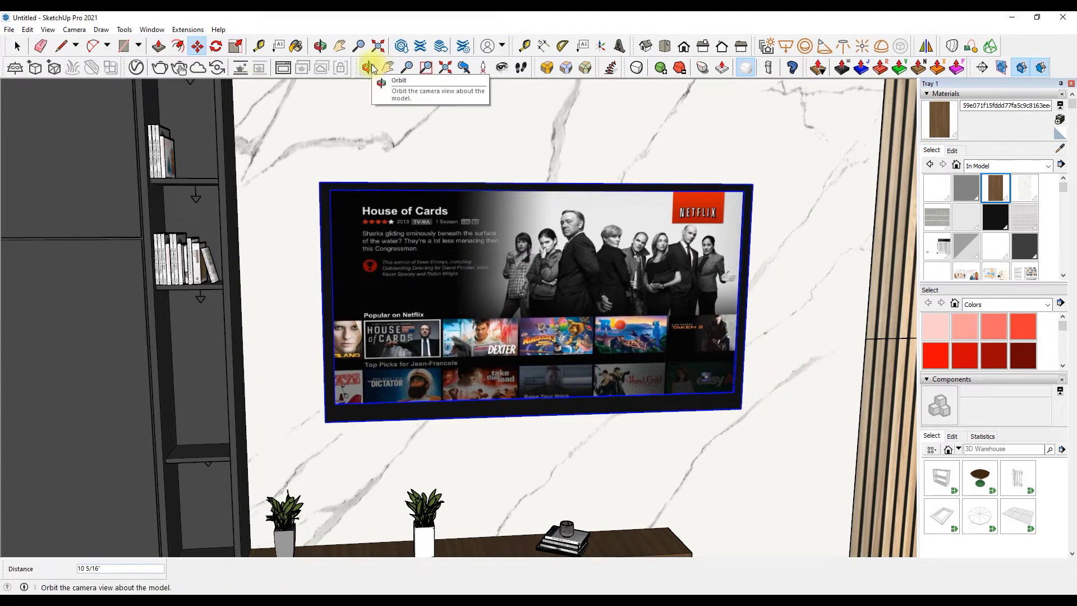
left_click(683, 46)
left_click(529, 300)
key("s")
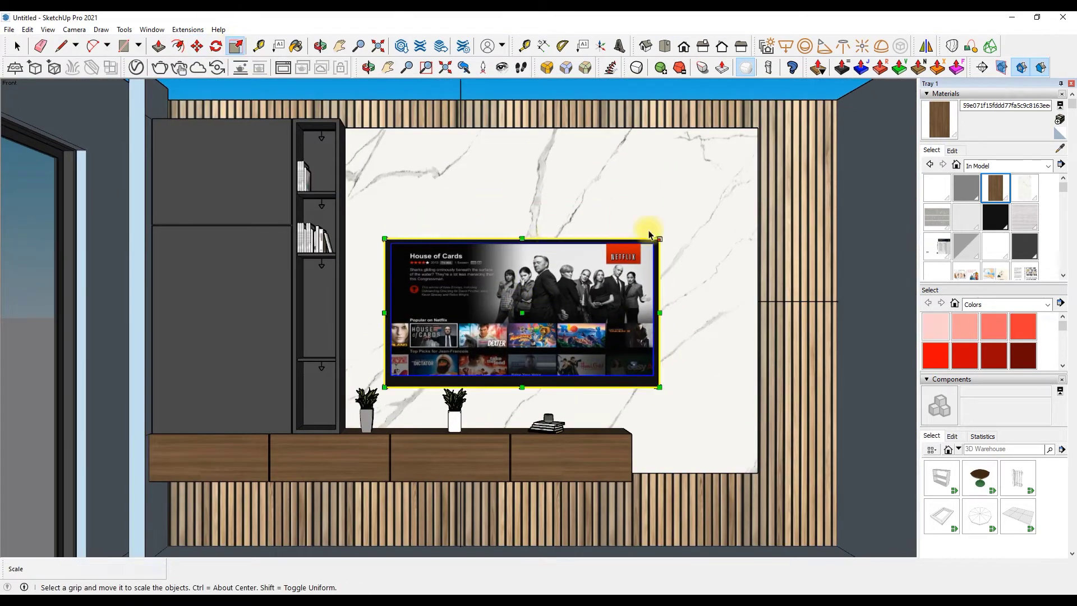
left_click_drag(666, 237, 620, 259)
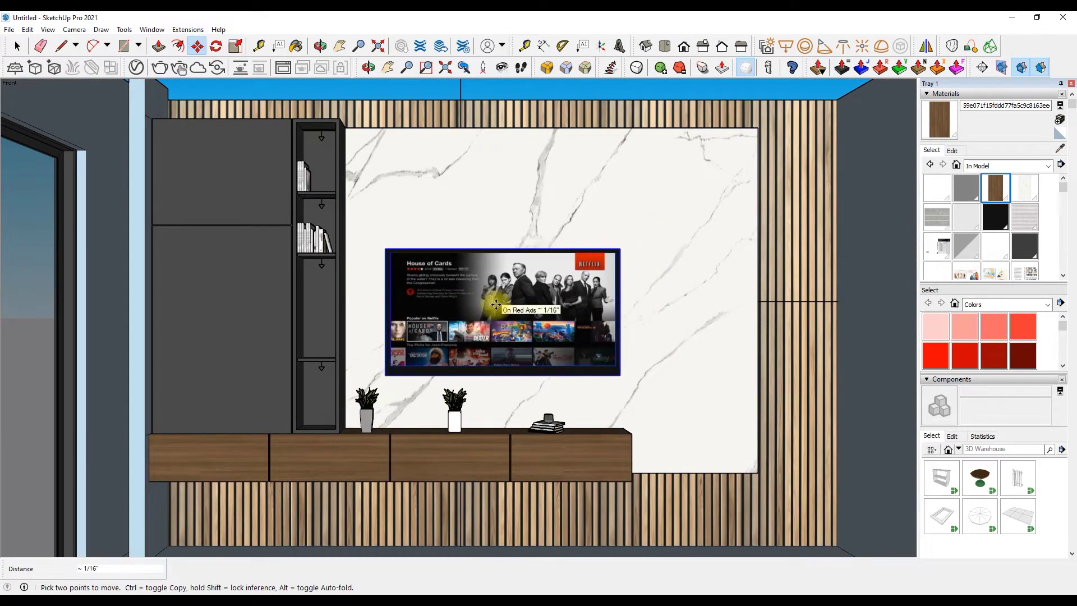
key("space")
scroll(534, 233, "down", 5)
middle_click_drag(534, 233, 443, 340)
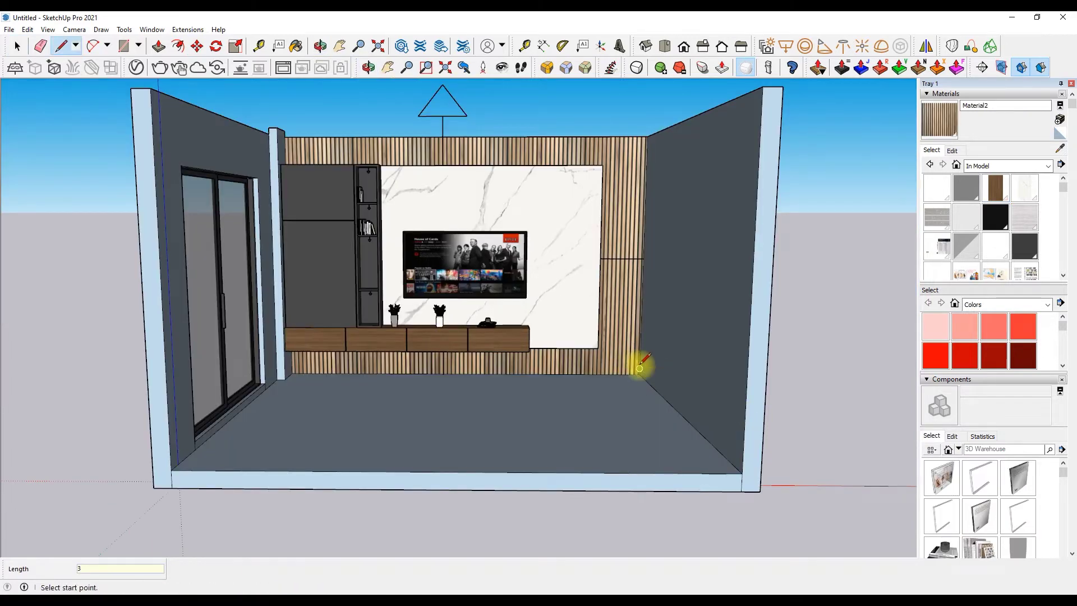
Draw a floor edge along the foot of the TV wall between the room corners
left_click(742, 459)
scroll(689, 451, "up", 3)
scroll(833, 478, "up", 2)
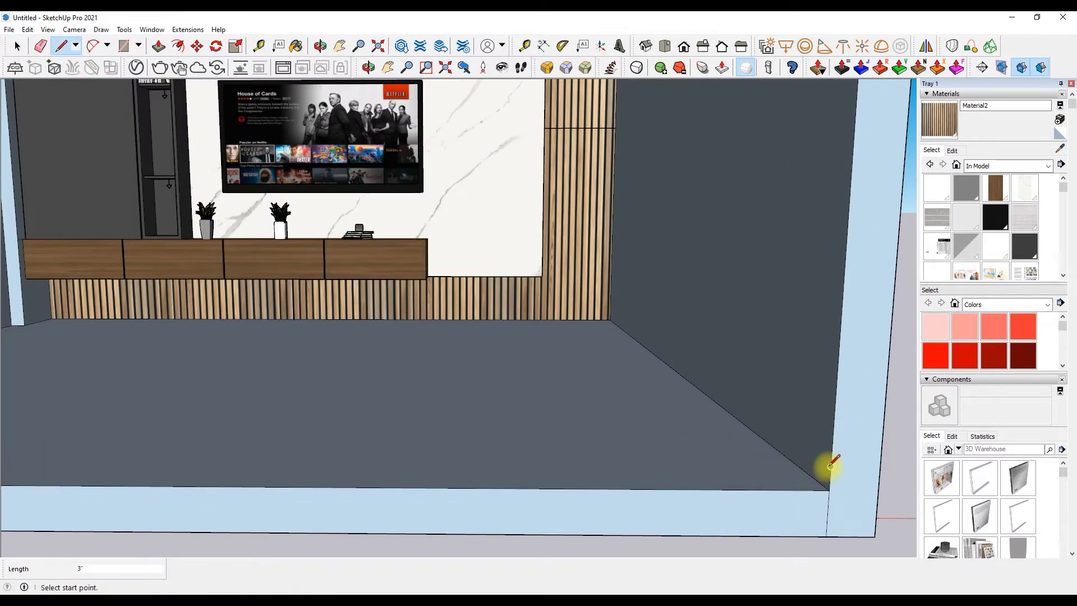
scroll(830, 465, "down", 5)
scroll(314, 338, "up", 5)
left_click(314, 339)
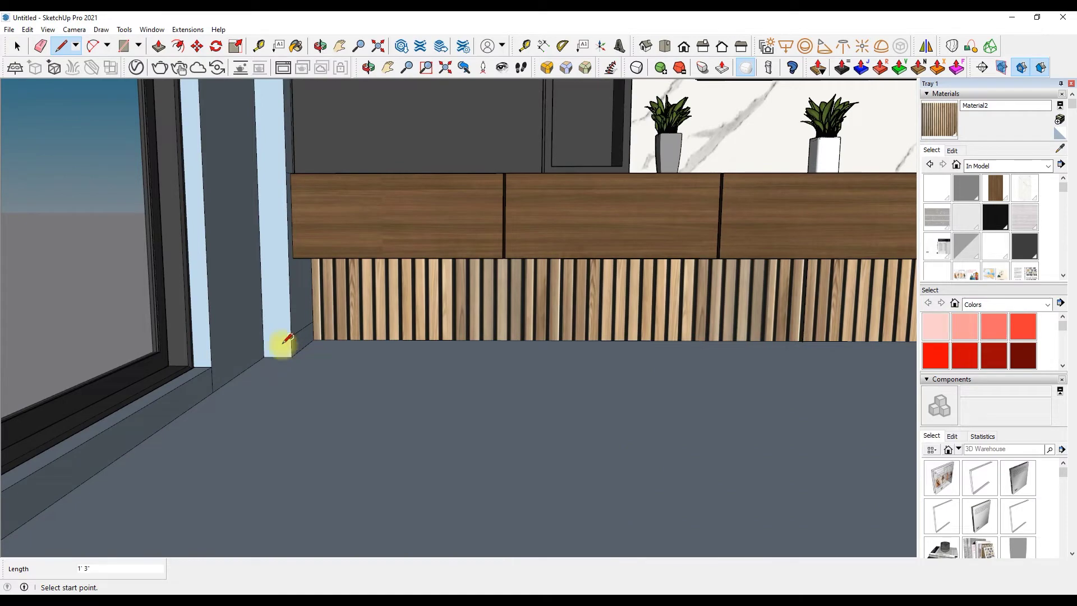
scroll(263, 335, "down", 3)
left_click(301, 342)
scroll(300, 342, "down", 3)
Switch to the Eraser, close Entity Info, and view the room from the Front
left_click(41, 46)
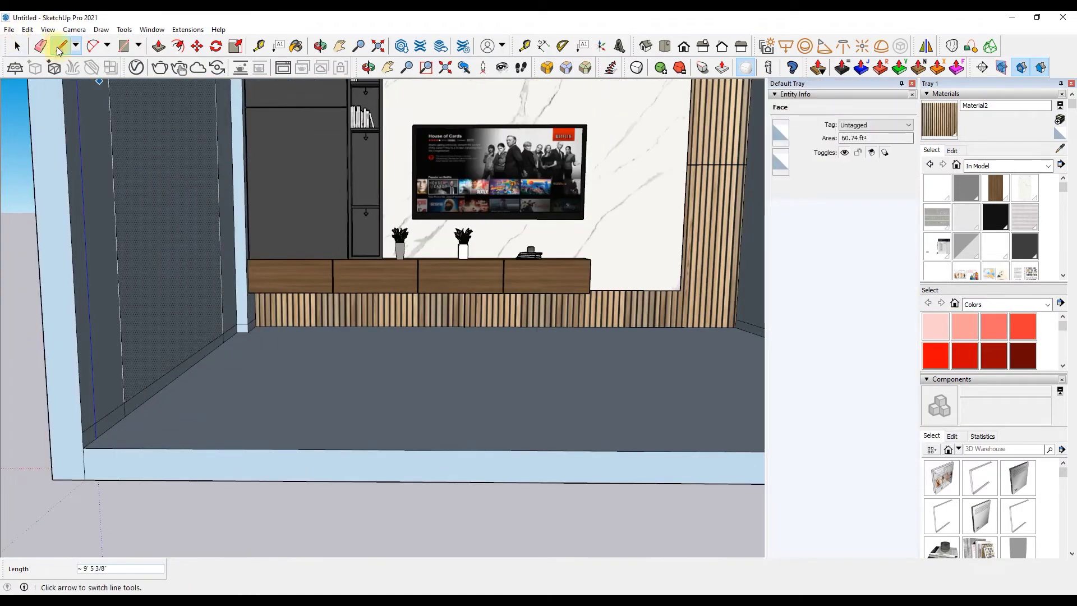
left_click(912, 86)
scroll(264, 377, "up", 3)
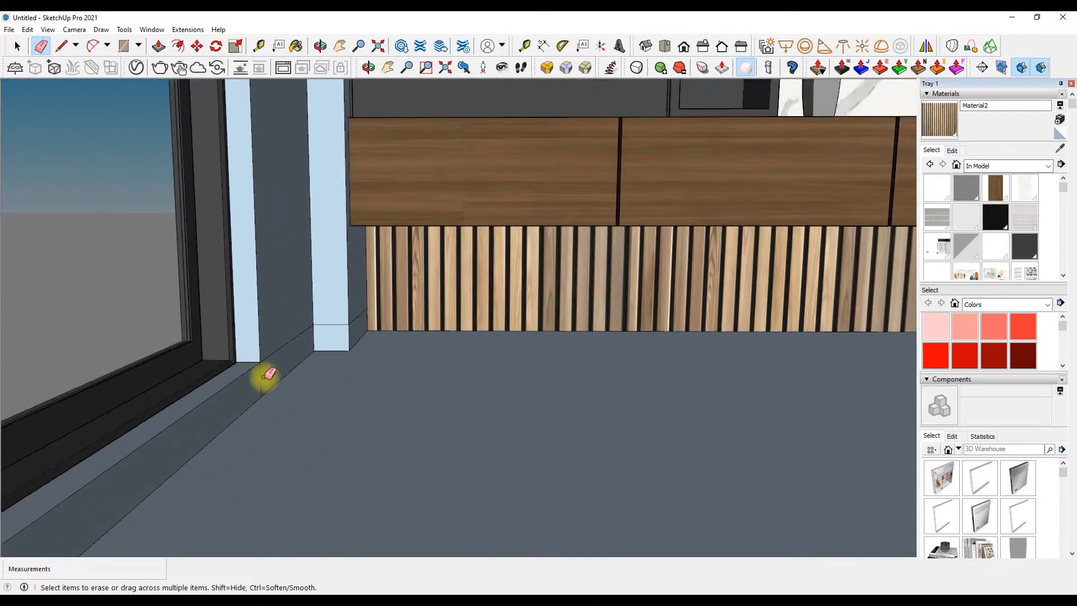
scroll(313, 354, "down", 3)
scroll(312, 354, "down", 3)
left_click(694, 45)
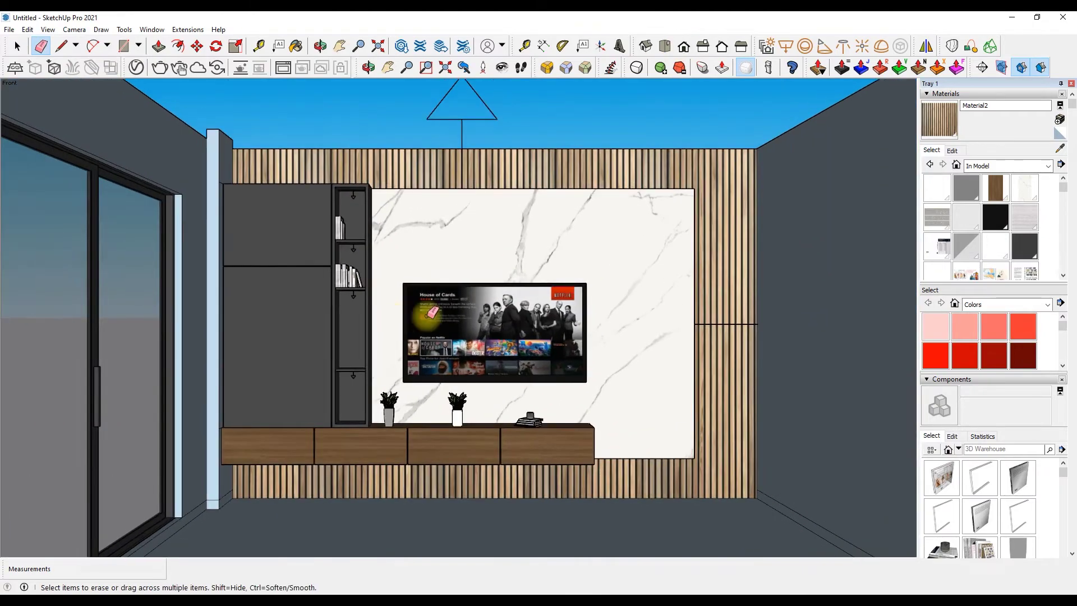
Stretch the curtain sideways with Scale so its end reaches the corner at the cabinet
scroll(356, 272, "up", 3)
scroll(354, 272, "up", 2)
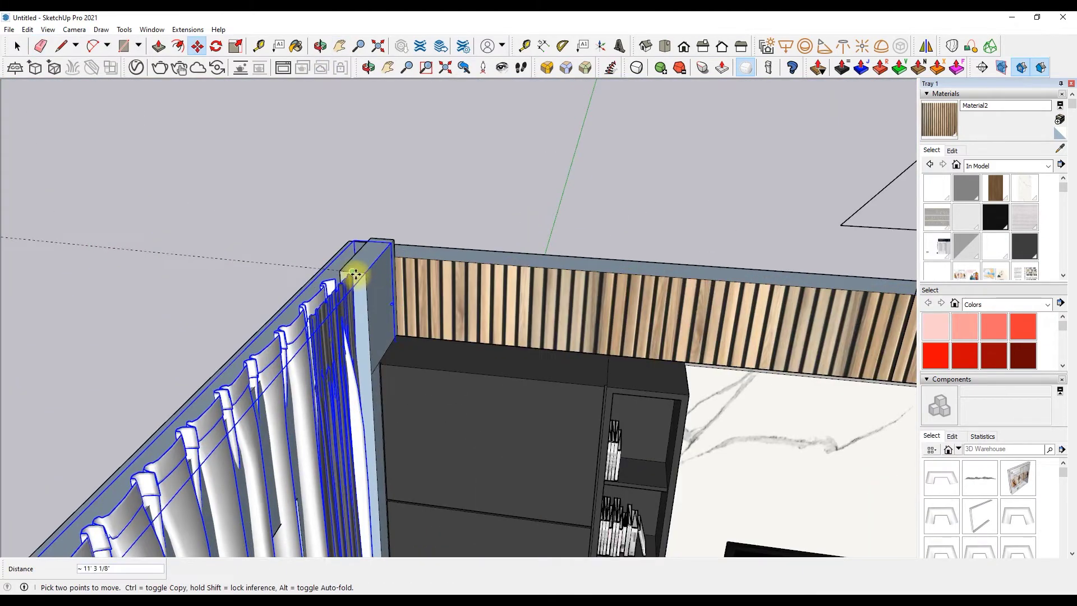
scroll(408, 190, "down", 5)
mouse_move(409, 190)
middle_mouse_down()
mouse_move(161, 66)
mouse_move(268, 163)
middle_mouse_up()
right_click(269, 164)
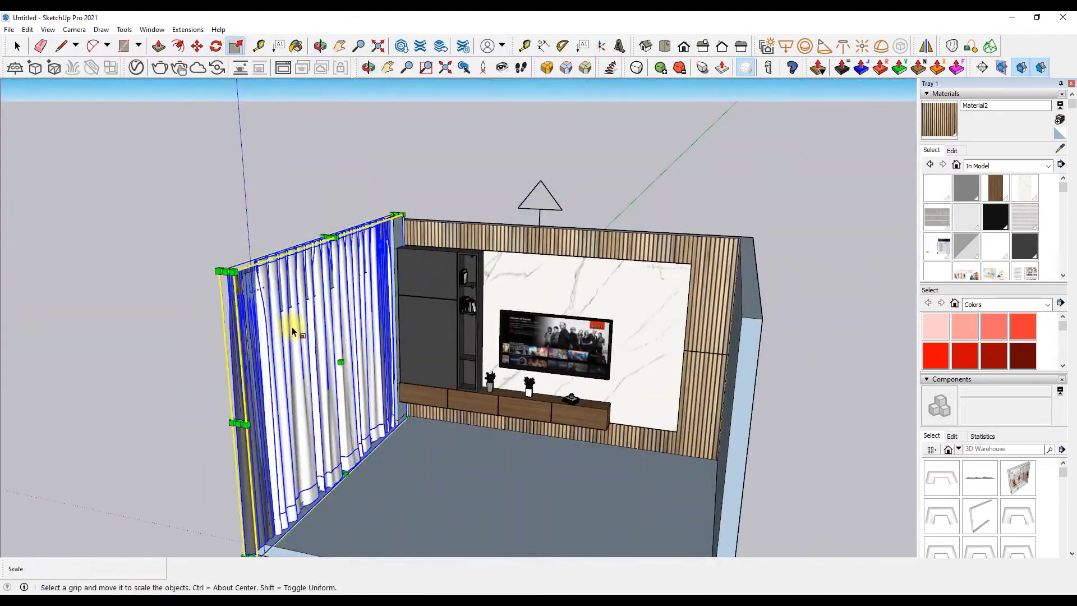
scroll(314, 347, "up", 1)
scroll(328, 342, "down", 2)
scroll(337, 392, "up", 4)
scroll(292, 426, "down", 4)
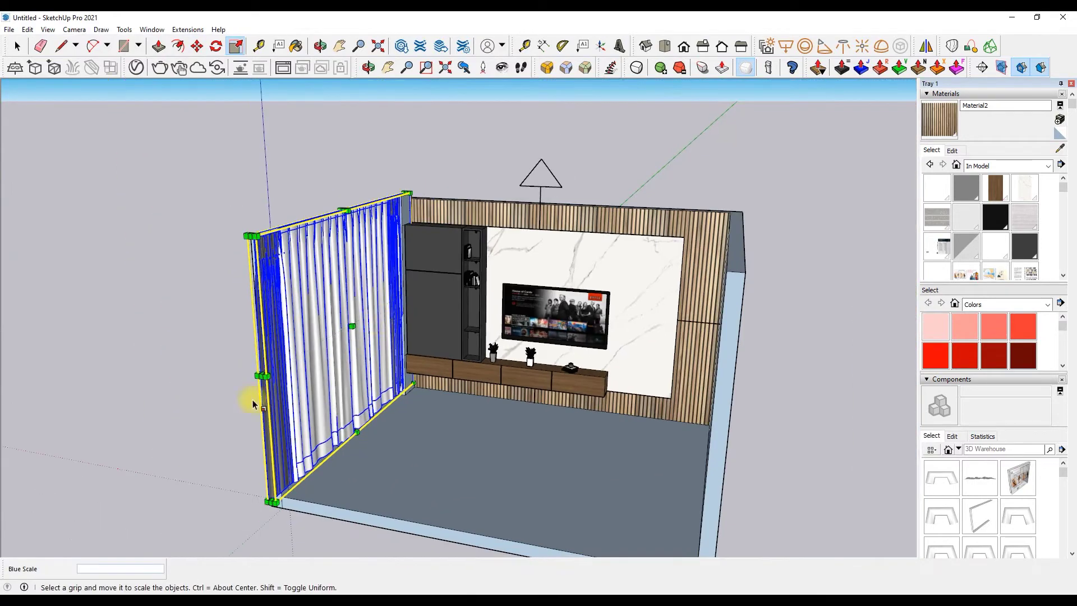
left_click(408, 292)
scroll(392, 280, "up", 2)
middle_click_drag(393, 280, 372, 71)
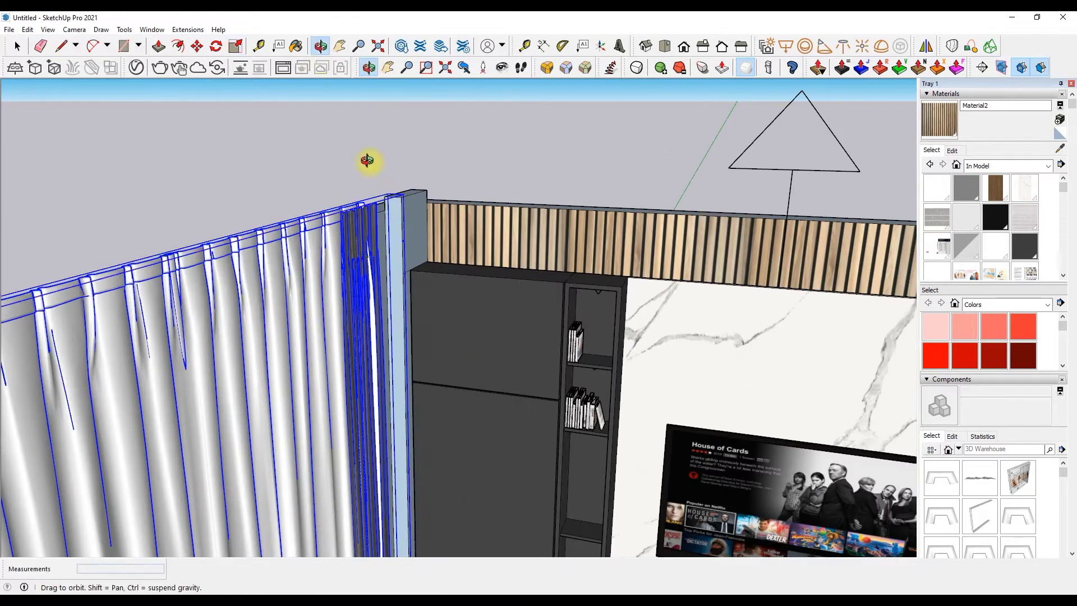
scroll(445, 348, "up", 3)
scroll(512, 337, "up", 2)
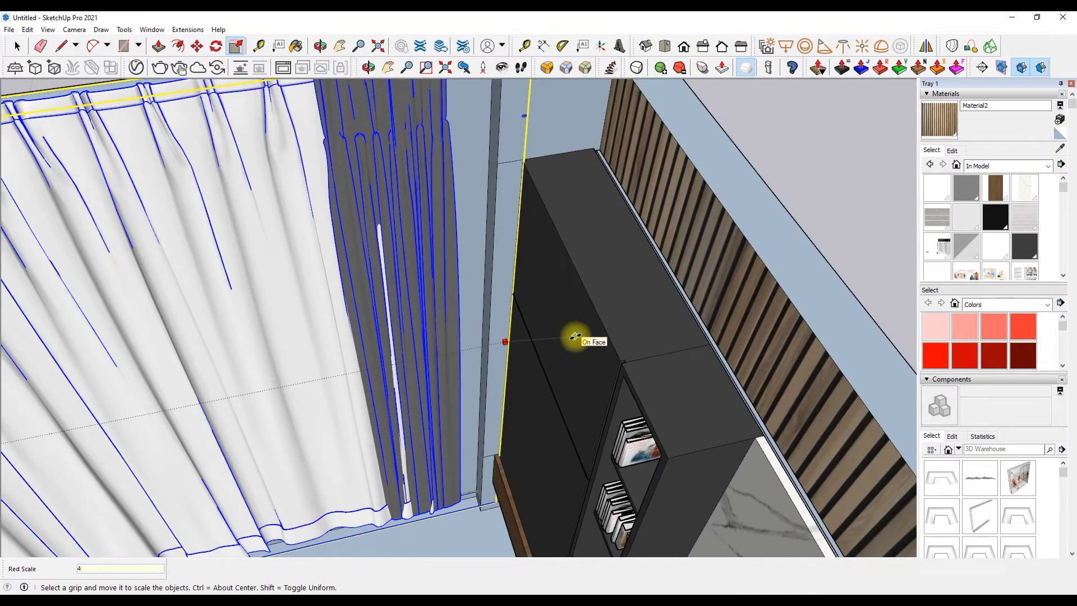
left_click(575, 336)
Widen the curtain slightly further so it spans the wall up to the shelf unit
scroll(469, 349, "down", 3)
scroll(505, 344, "up", 2)
scroll(489, 228, "up", 1)
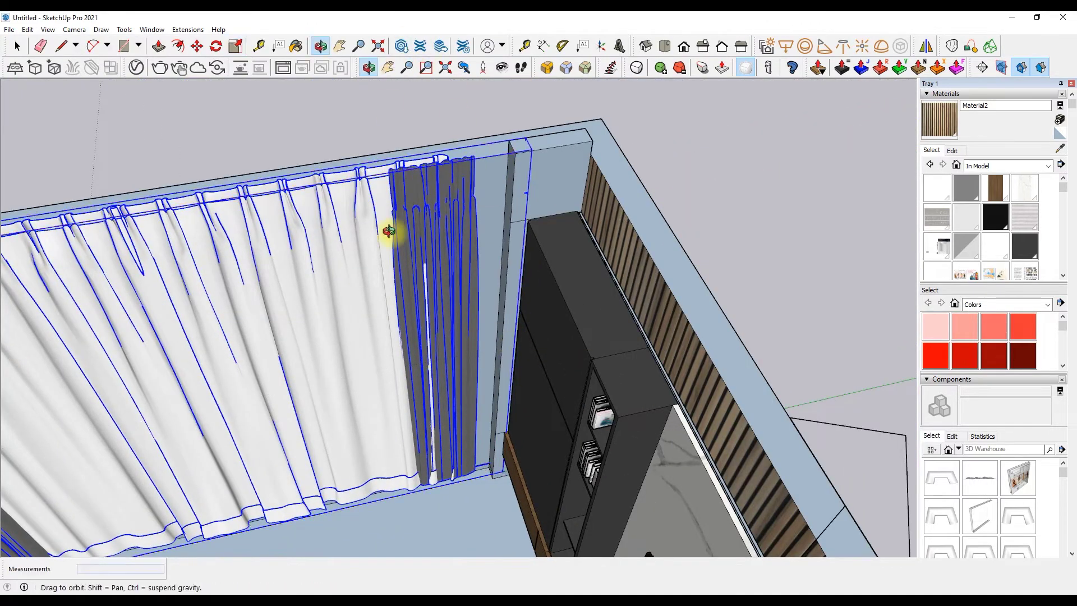
middle_click_drag(410, 179, 510, 301)
left_click(527, 291)
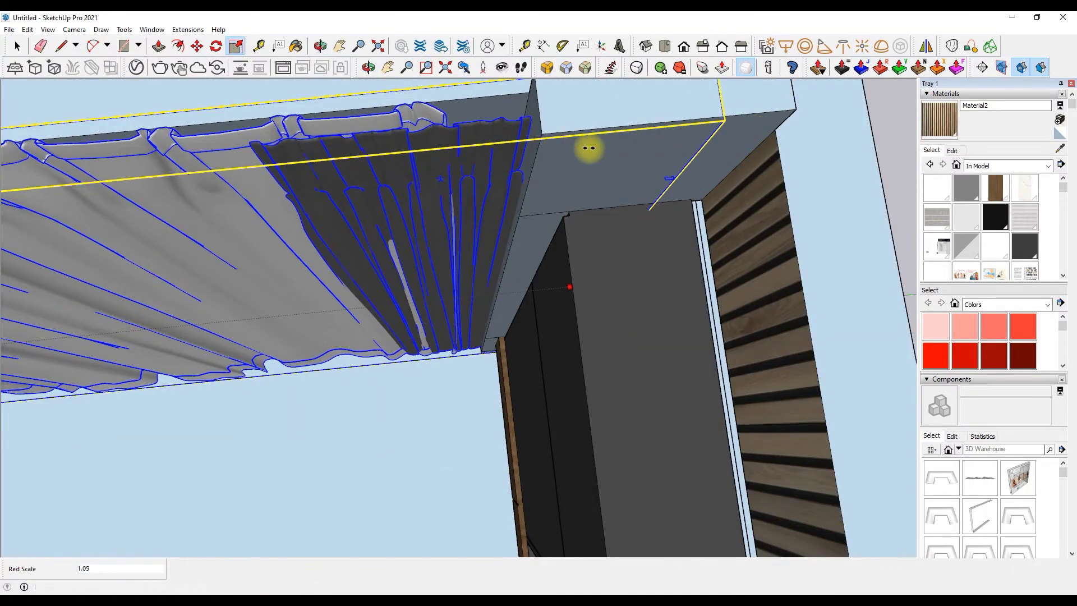
middle_click_drag(579, 137, 488, 188)
scroll(489, 187, "down", 3)
Look down on the room and start a line at the back wall's top corner
left_click(320, 45)
mouse_move(398, 171)
left_mouse_down()
mouse_move(608, 103)
mouse_move(432, 211)
left_mouse_up()
left_click(61, 46)
scroll(118, 187, "up", 4)
scroll(119, 188, "up", 2)
scroll(205, 247, "down", 4)
scroll(205, 248, "down", 2)
left_click(807, 262)
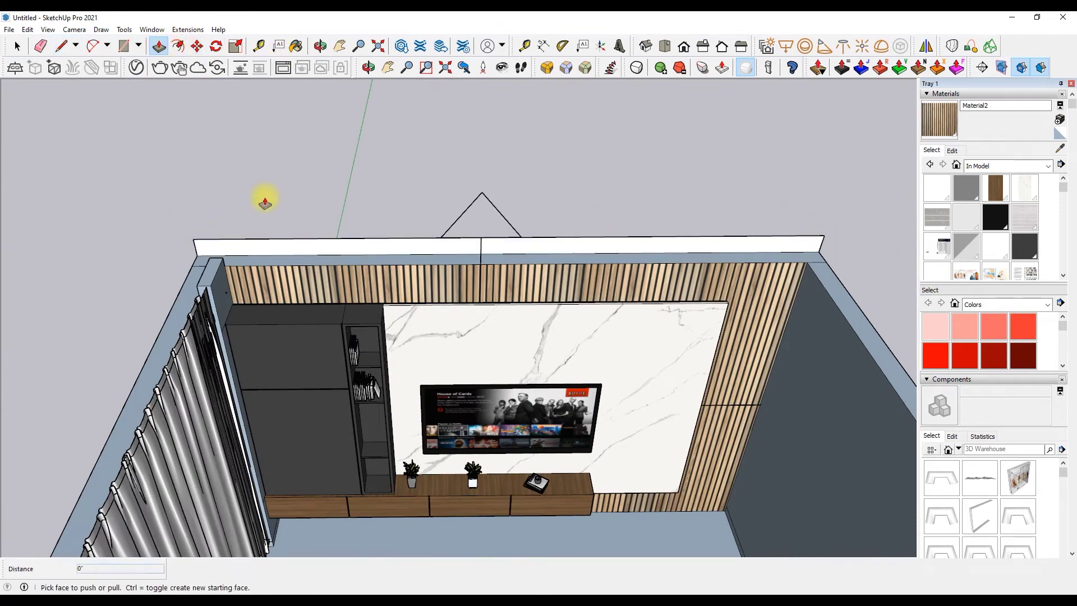
Push/Pull the ceiling face up into a thick slab, then orbit to a front view
left_click_drag(258, 247, 536, 542)
key("Return")
mouse_move(531, 535)
middle_mouse_down()
mouse_move(469, 188)
mouse_move(312, 253)
middle_mouse_up()
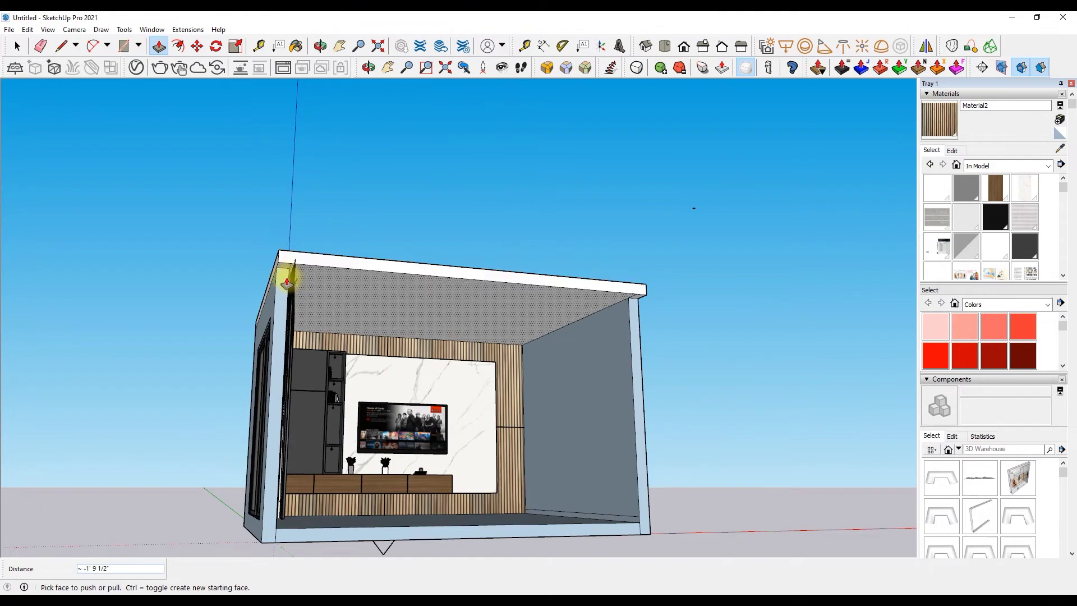
Bring in the pendant lamp and start positioning it just below the ceiling
scroll(561, 168, "down", 3)
key("ctrl+v")
scroll(530, 101, "up", 2)
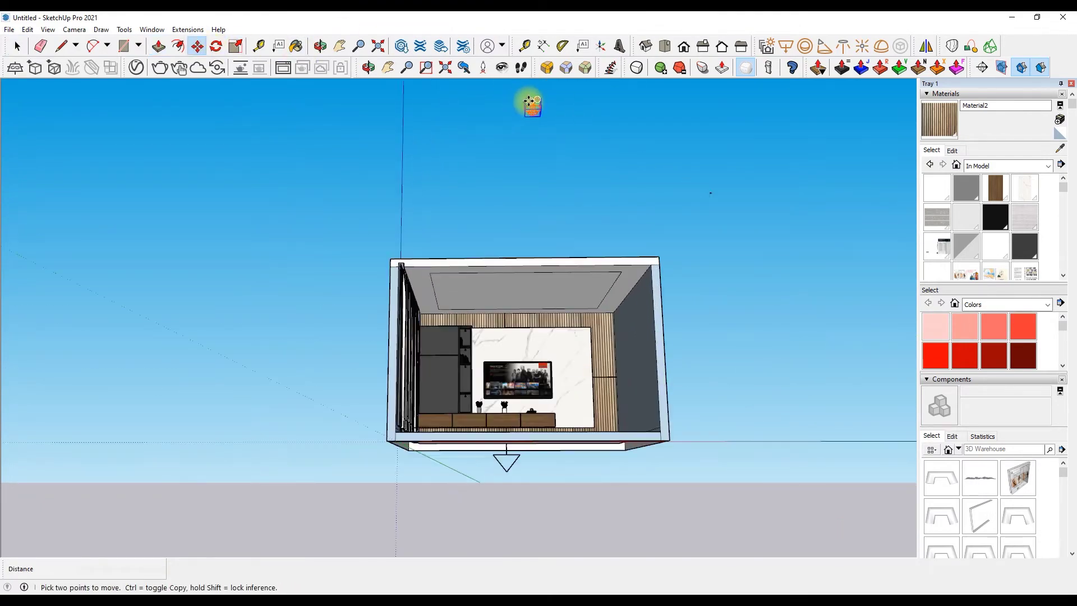
scroll(505, 113, "up", 2)
scroll(449, 196, "up", 3)
scroll(401, 265, "up", 2)
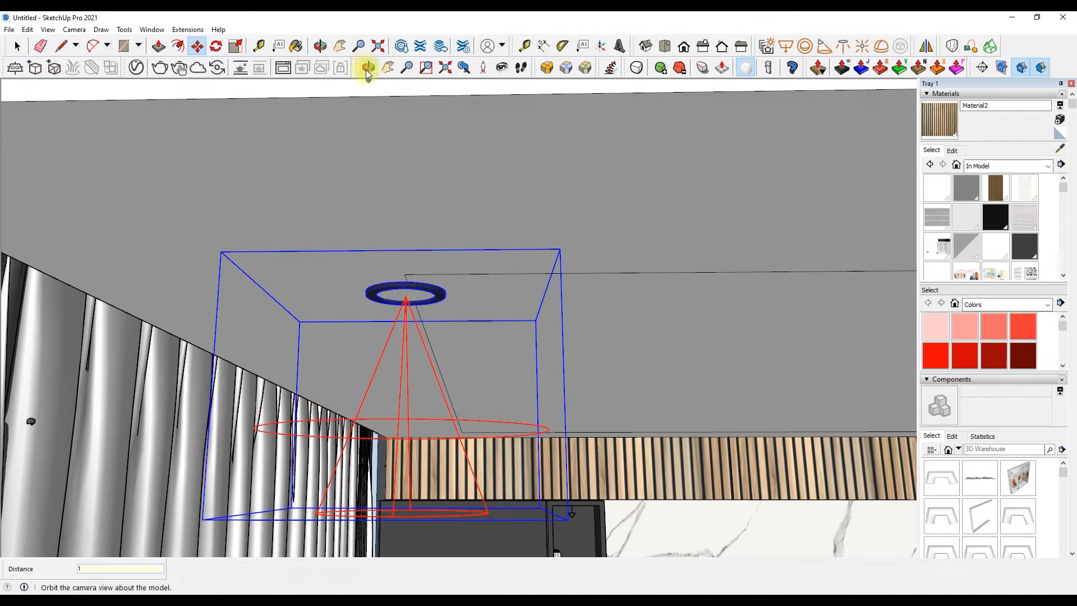
Copy the pendant lamp to its first new spot on the ceiling
mouse_move(369, 78)
middle_mouse_down()
mouse_move(394, 354)
mouse_move(379, 314)
middle_mouse_up()
middle_click_drag(386, 210, 348, 296)
scroll(348, 296, "down", 5)
scroll(337, 144, "up", 3)
scroll(523, 130, "down", 3)
scroll(735, 128, "up", 4)
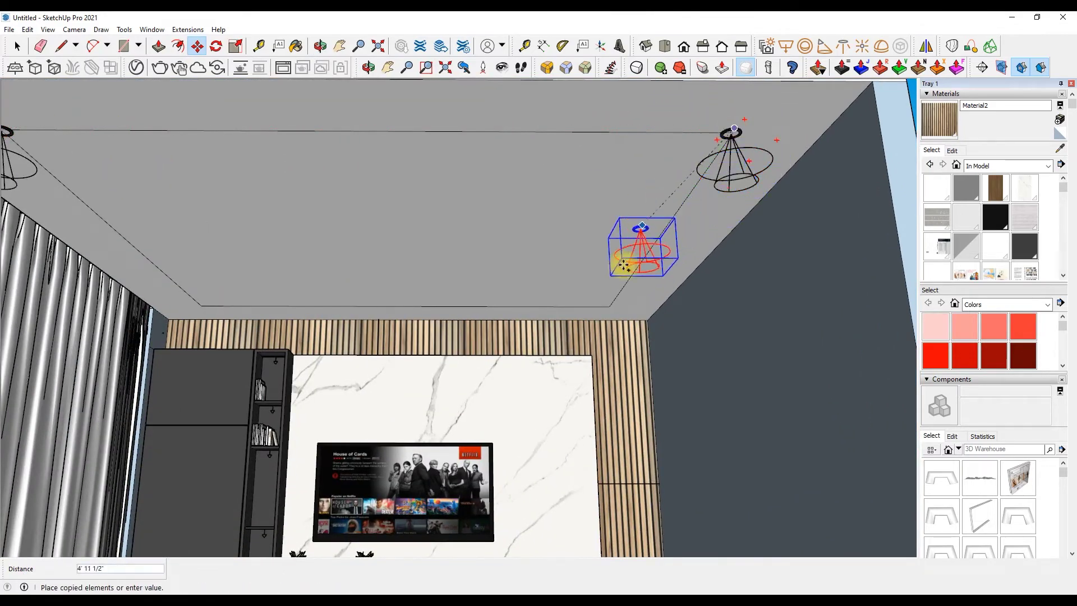
scroll(624, 266, "up", 3)
scroll(617, 293, "down", 5)
scroll(305, 291, "up", 5)
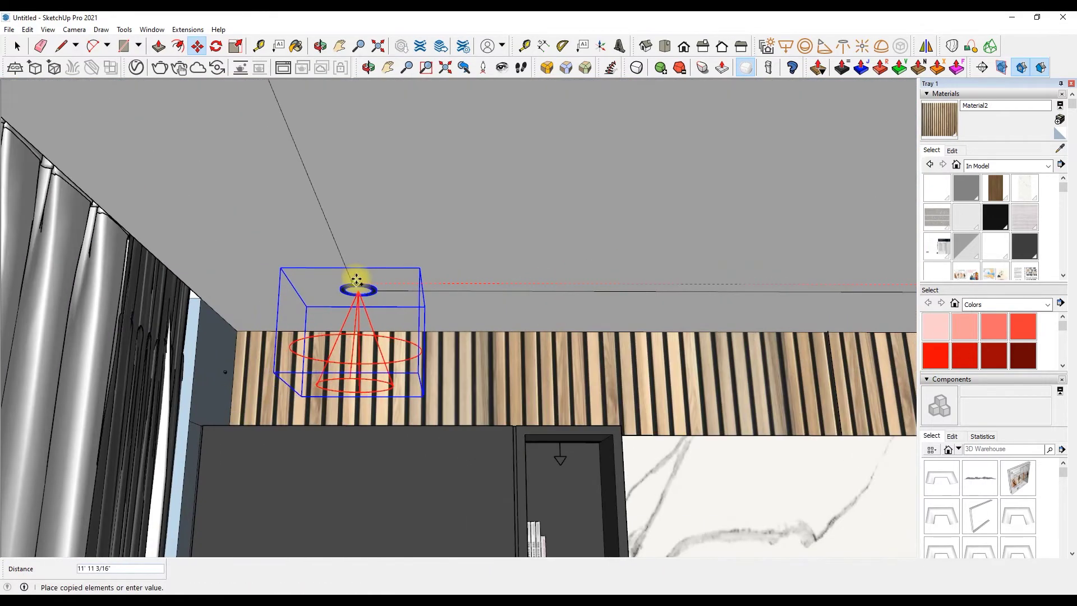
scroll(358, 279, "down", 5)
scroll(464, 281, "up", 5)
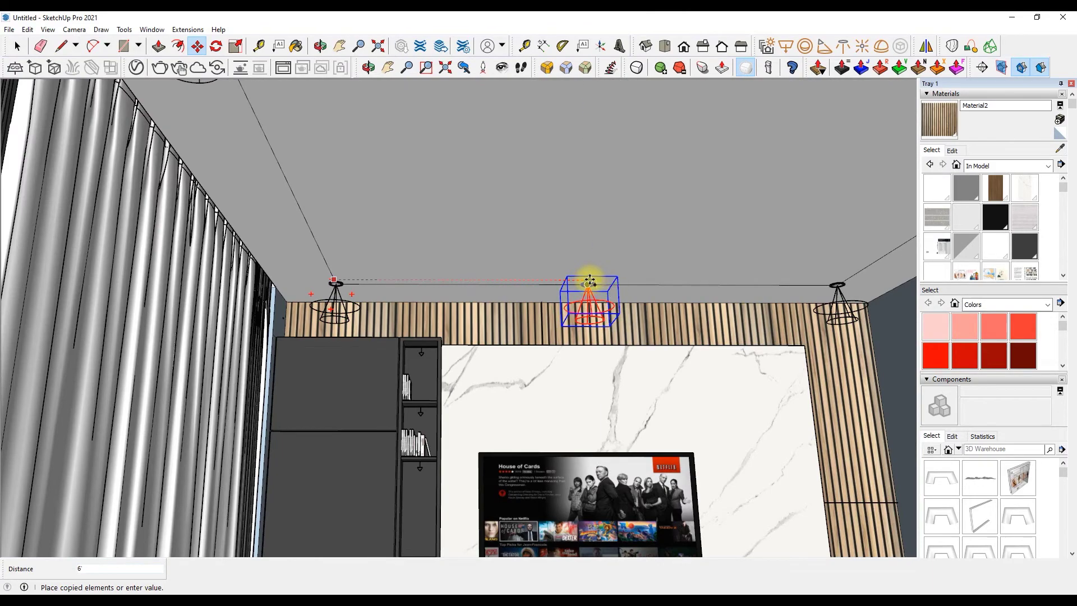
left_click(589, 281)
Place the remaining lamp copies along the ceiling to complete two rows of three
scroll(607, 260, "up", 2)
scroll(642, 180, "down", 5)
scroll(646, 181, "up", 3)
left_click(646, 181)
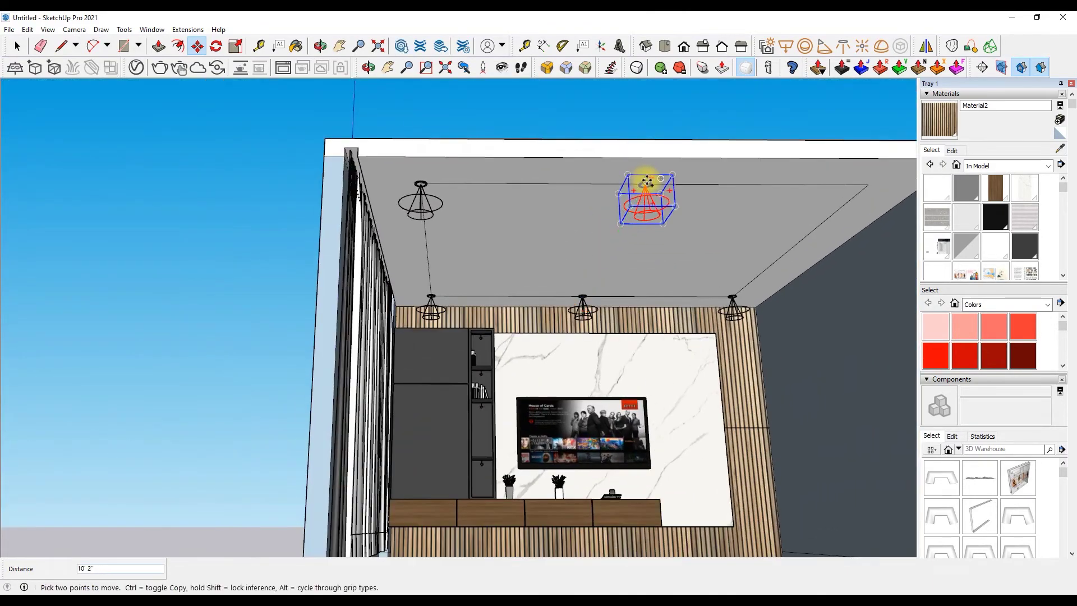
scroll(870, 175, "up", 2)
left_click(870, 176)
scroll(258, 308, "down", 3)
Switch to the standard Front view of the room
key("o")
left_click_drag(258, 308, 462, 207)
left_click(683, 49)
scroll(372, 354, "up", 2)
key("e")
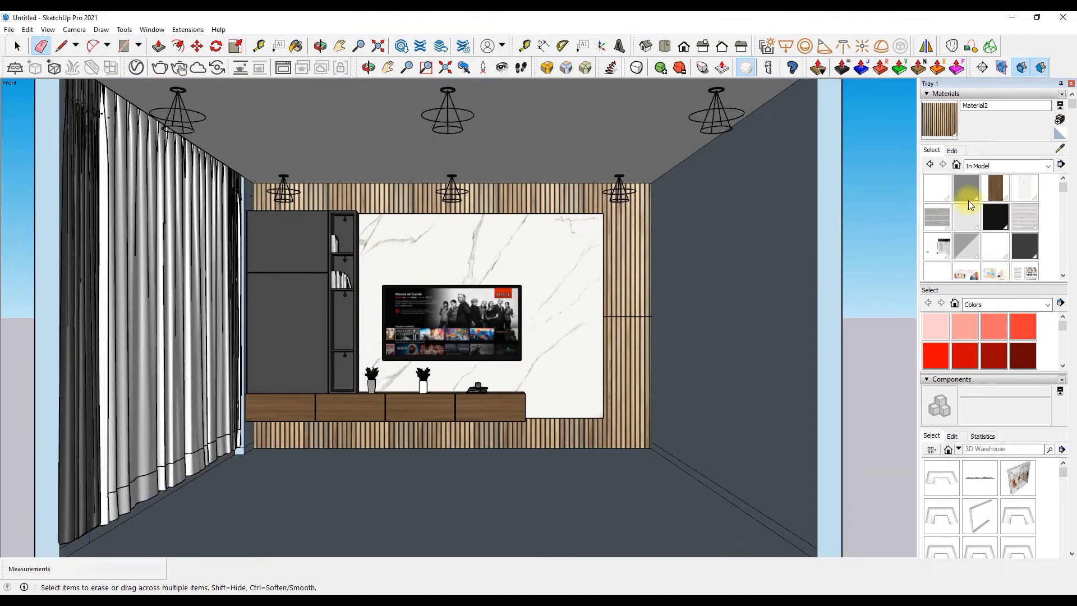
Pick a light material and orbit to look down onto the floor
left_click(966, 217)
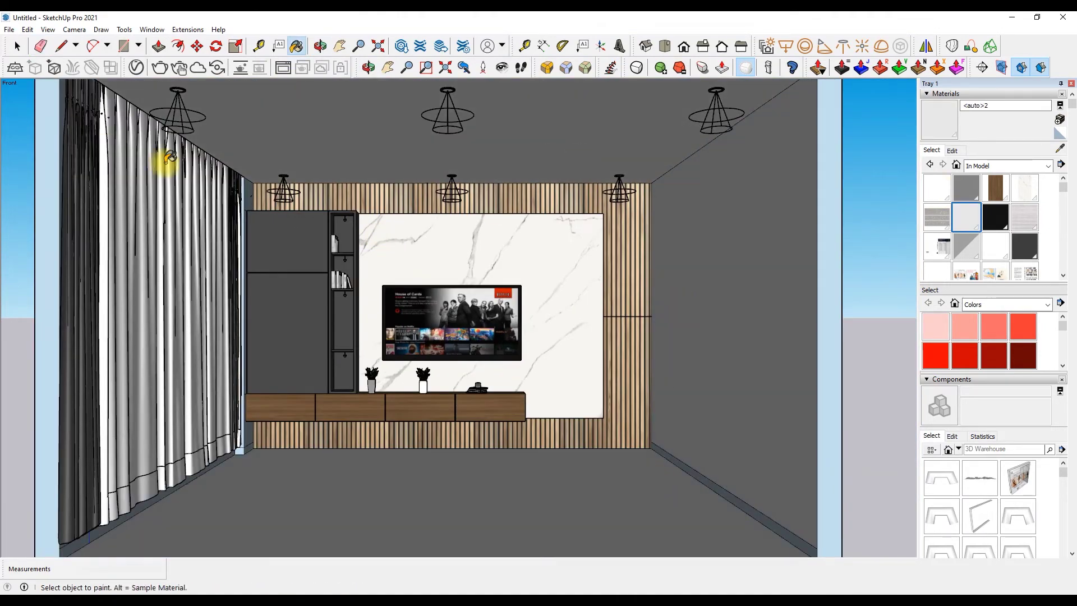
scroll(261, 188, "up", 2)
scroll(261, 187, "down", 3)
left_click(320, 48)
left_click_drag(347, 196, 358, 408)
Import the marble floor image, size it on the floor, and move it outside the room
left_click(9, 29)
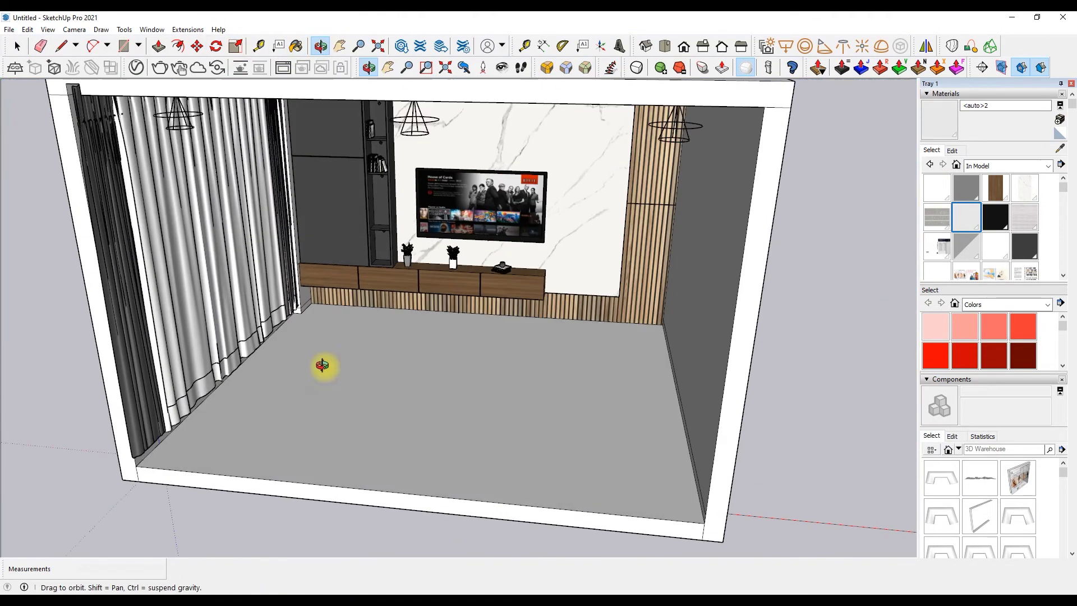
left_click(41, 221)
double_click(520, 304)
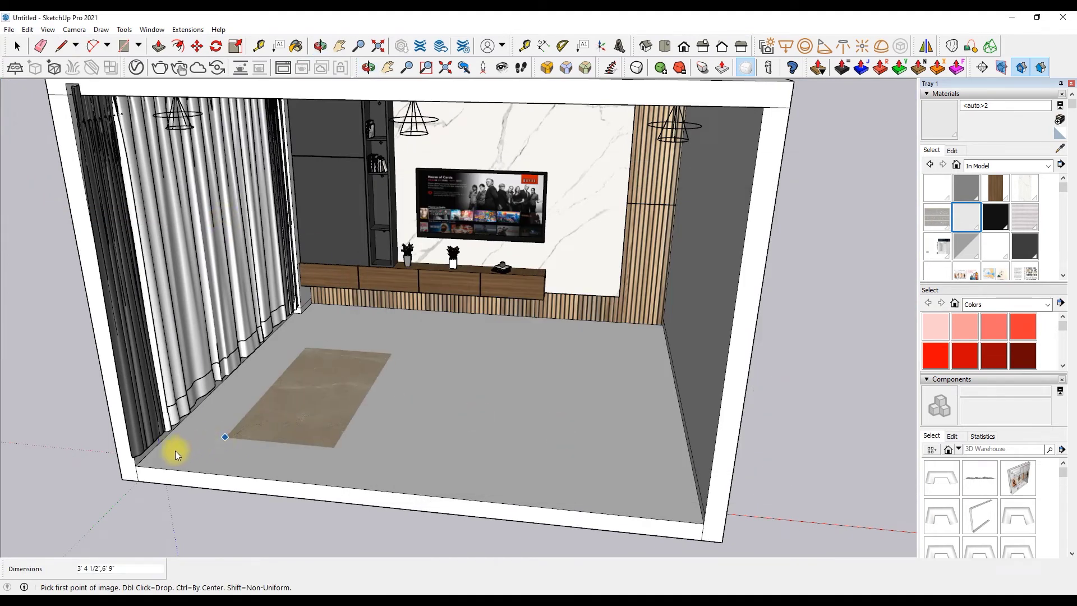
left_click(136, 466)
left_click(331, 350)
key("m")
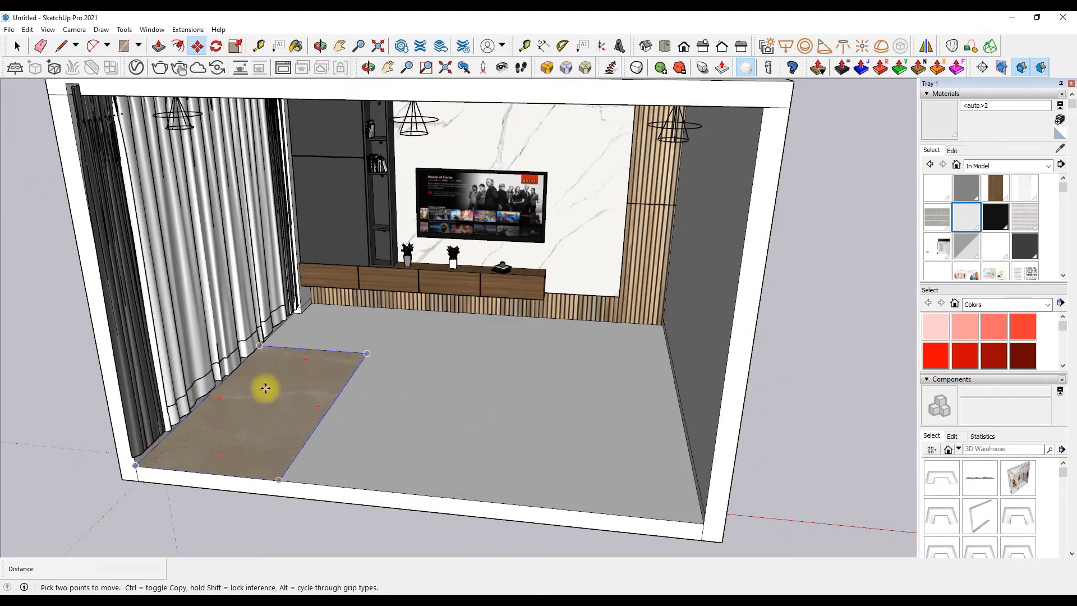
left_click(264, 385)
left_click(871, 357)
Explode the image and paint the floor with its sampled marble texture
right_click(837, 387)
left_click(866, 447)
key("b")
left_click(673, 427)
left_click(1059, 120)
left_click(531, 438)
Push the skirting board out by 0.5"
scroll(269, 307, "up", 5)
middle_click_drag(325, 302, 240, 300)
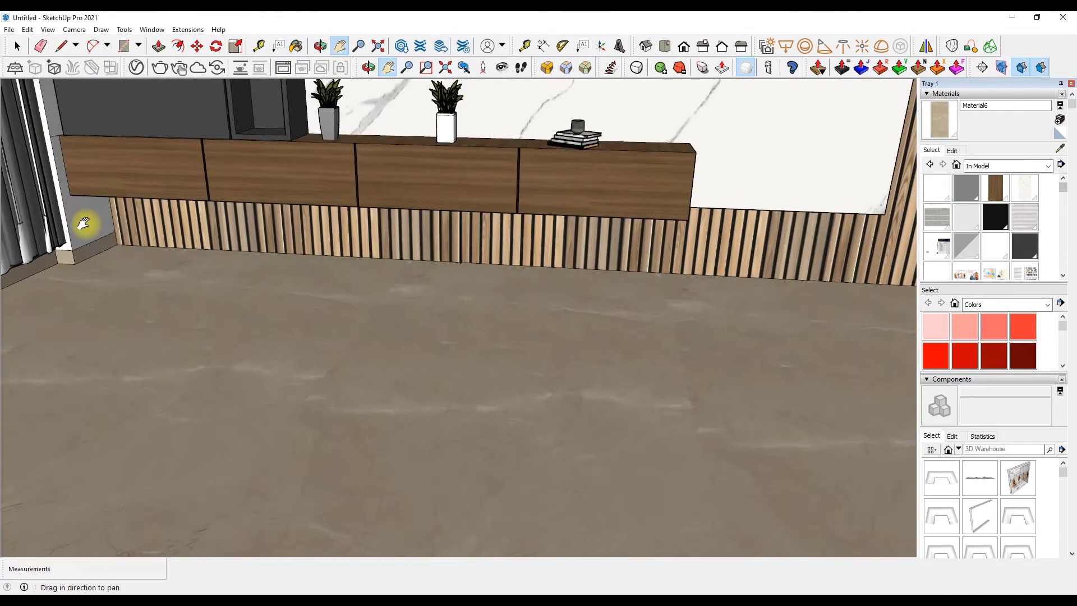
middle_click_drag(84, 230, 774, 313)
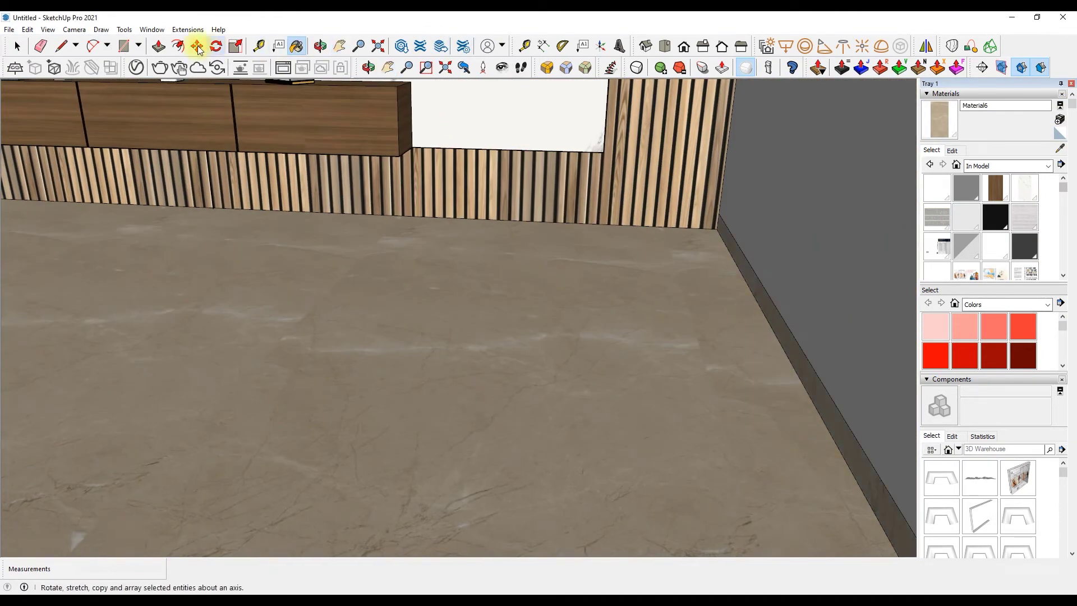
type("5")
key("Return")
middle_click_drag(779, 361, 48, 229)
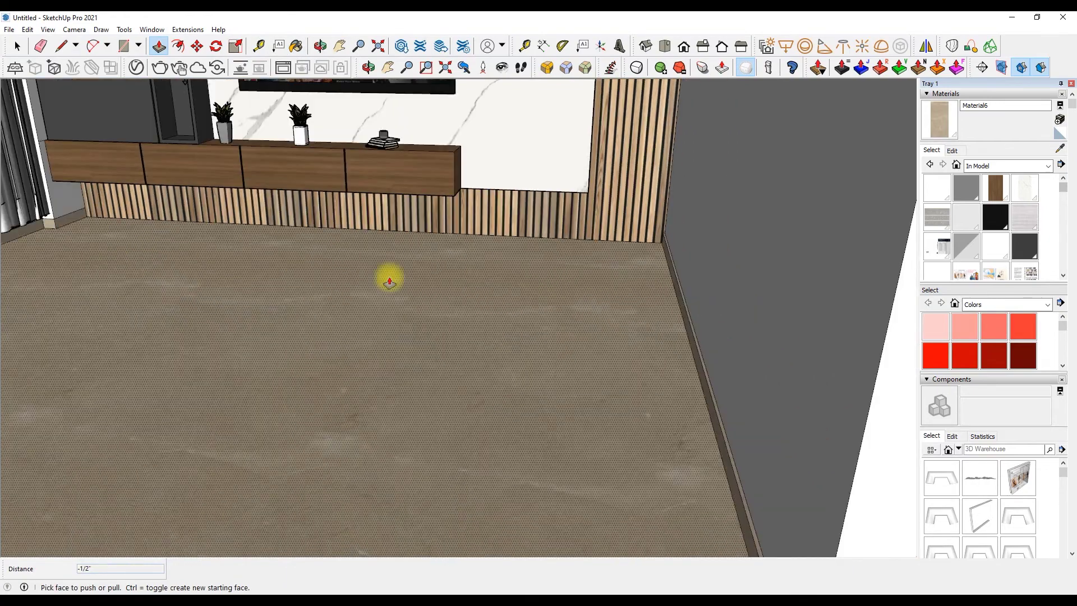
scroll(601, 101, "down", 5)
Raise the floor material's V-Ray Coat Amount from 0.22 to 0.26
key("h")
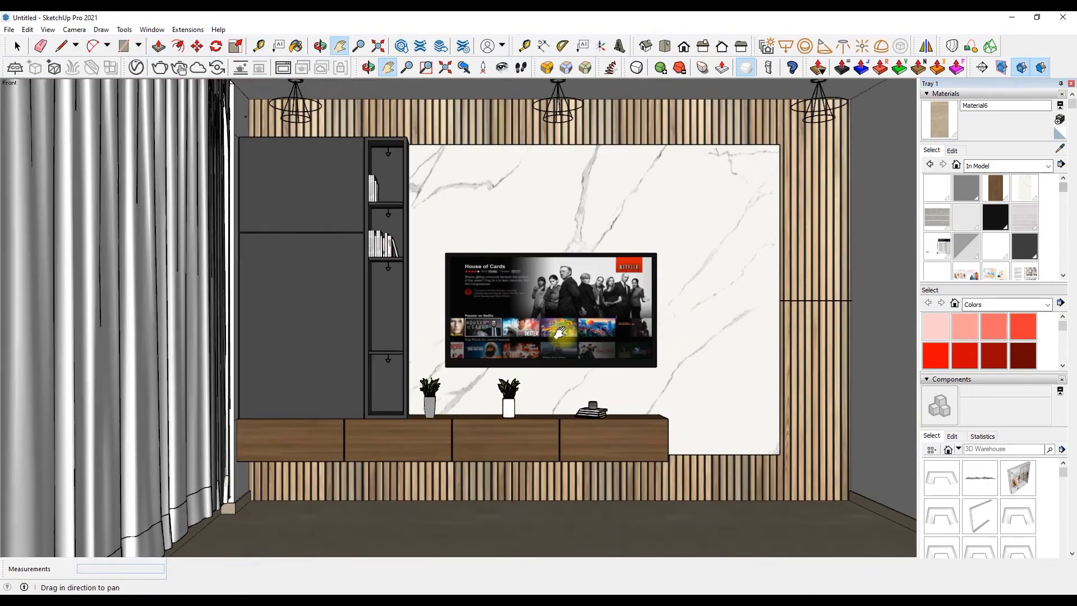
left_click_drag(505, 280, 483, 264)
left_click(137, 68)
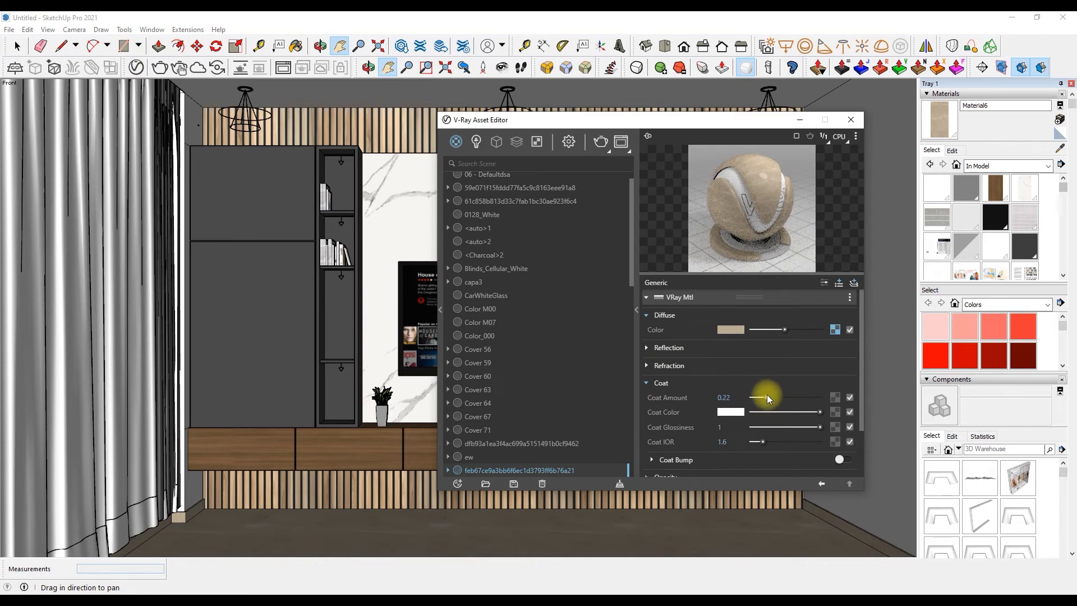
left_click_drag(767, 399, 770, 397)
left_click(848, 121)
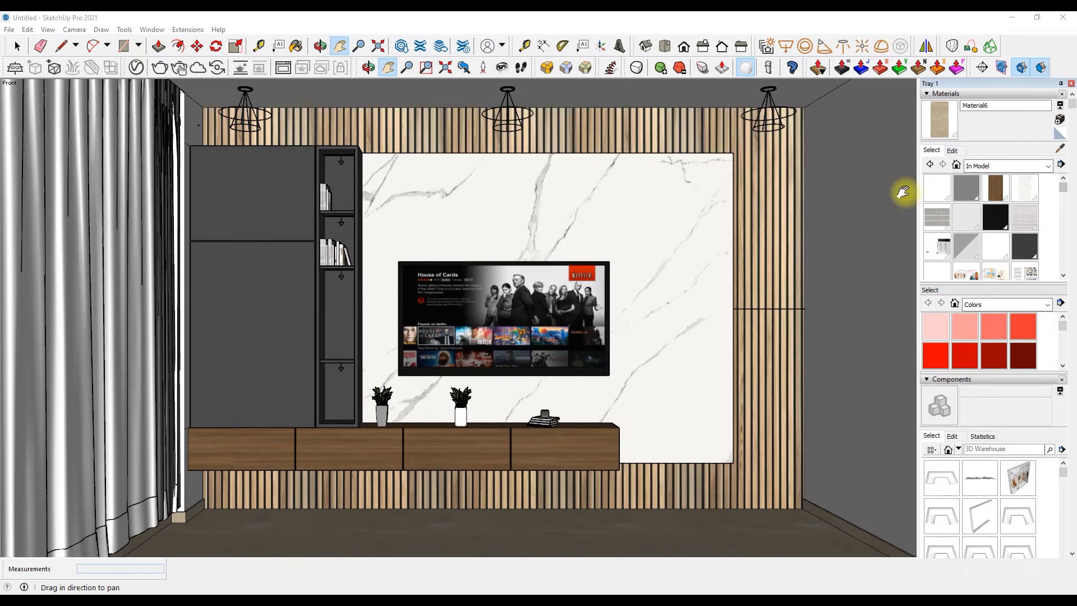
Choose the 0128_White material, then select Spot Light in the V-Ray lights list
left_click(936, 188)
scroll(190, 144, "up", 3)
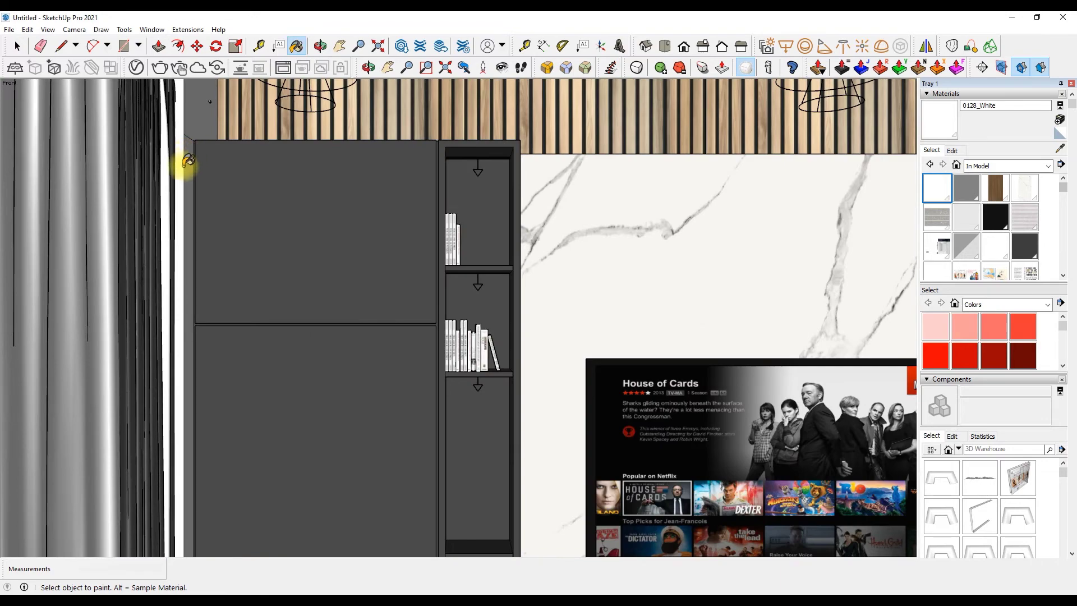
scroll(185, 161, "down", 4)
left_click(476, 141)
left_click(488, 288)
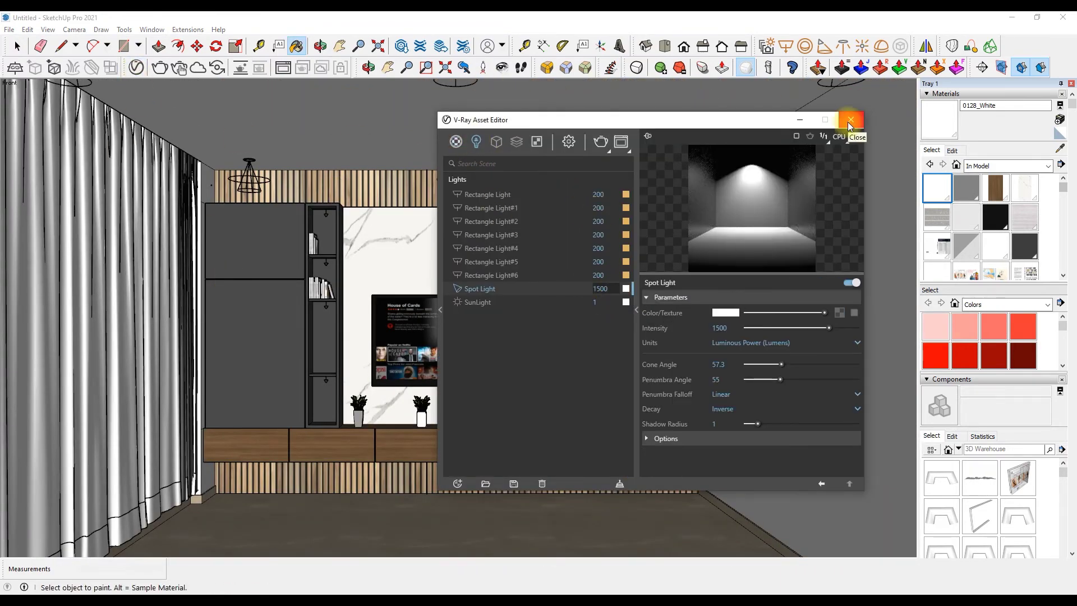
left_click(851, 120)
right_click(545, 435)
Move the potted plant down onto the floor beside the right wall
left_click(545, 434)
scroll(541, 481, "down", 3)
key("m")
left_click(515, 493)
mouse_move(515, 493)
middle_mouse_down()
mouse_move(385, 149)
mouse_move(466, 182)
middle_mouse_up()
left_click(505, 359)
key("o")
scroll(442, 335, "up", 3)
key("m")
left_click(516, 393)
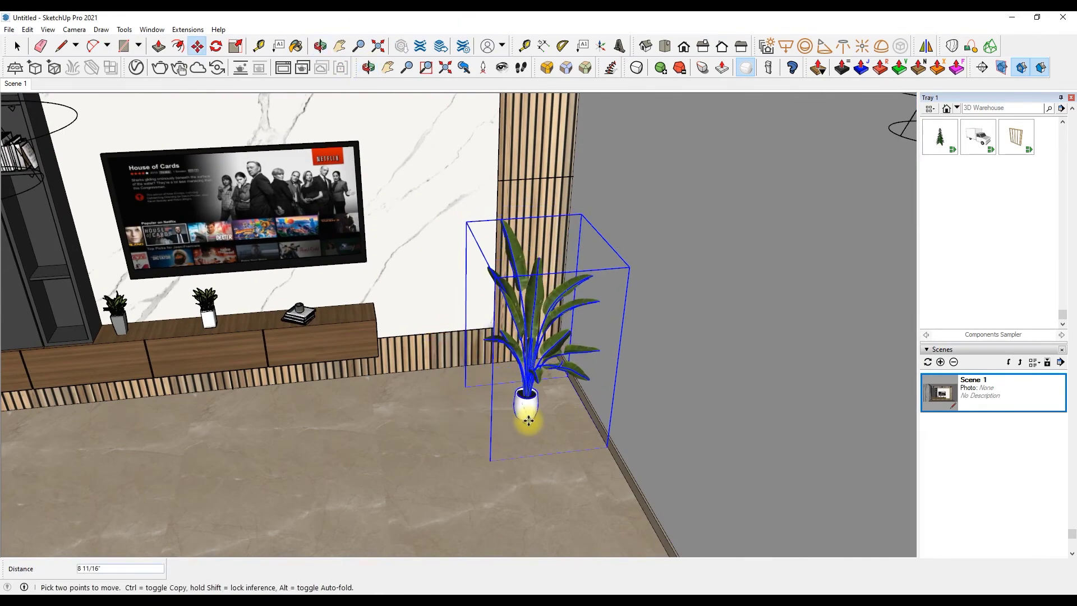
left_click(517, 409)
Return to Scene 1, check the V-Ray render output settings, and start the render
left_click(939, 393)
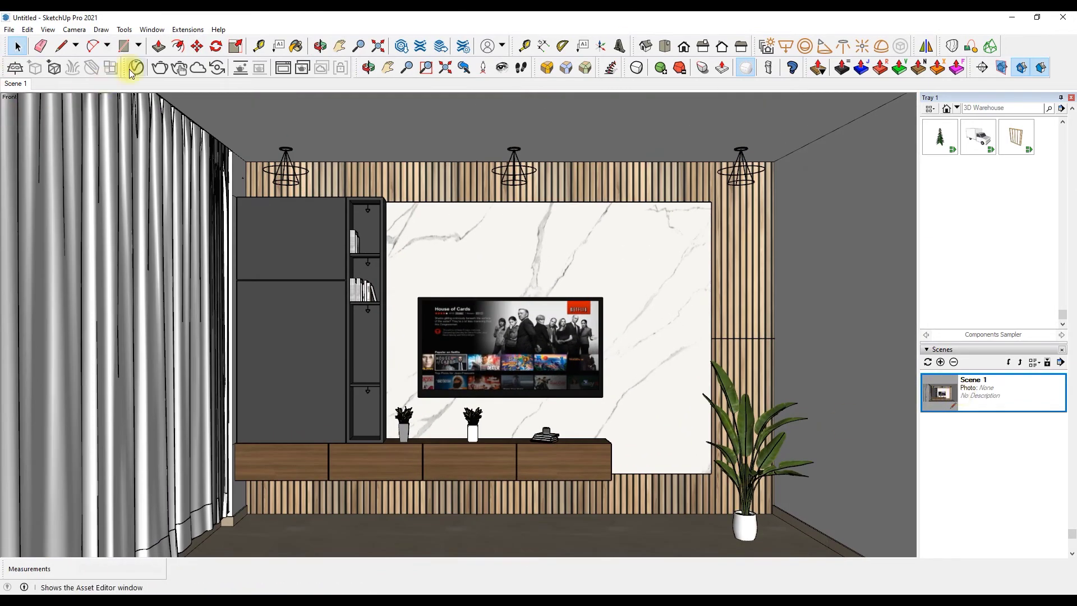
left_click(130, 71)
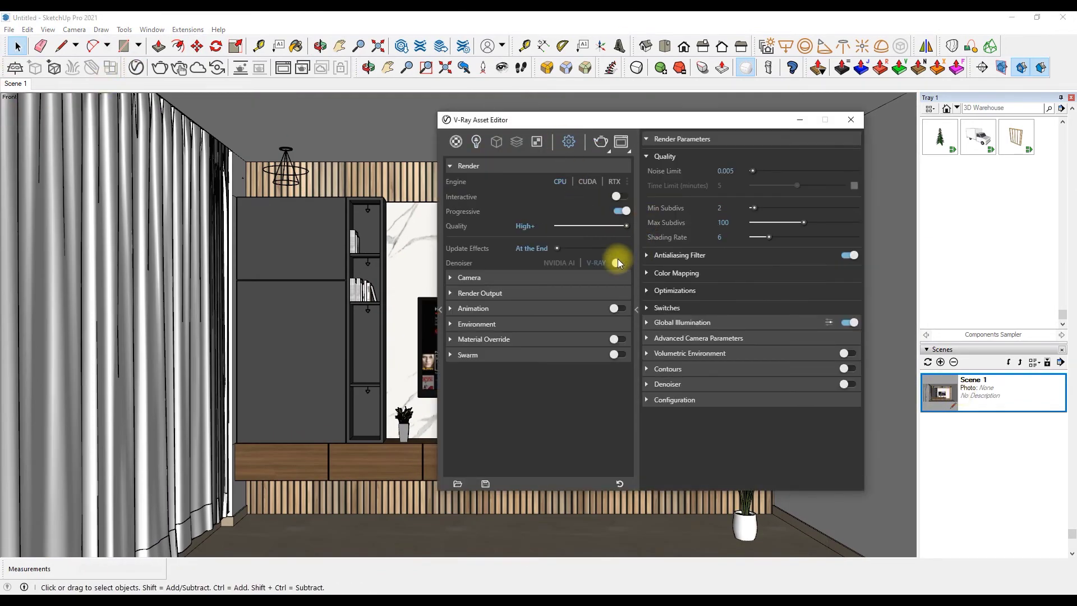
left_click(482, 293)
left_click(851, 120)
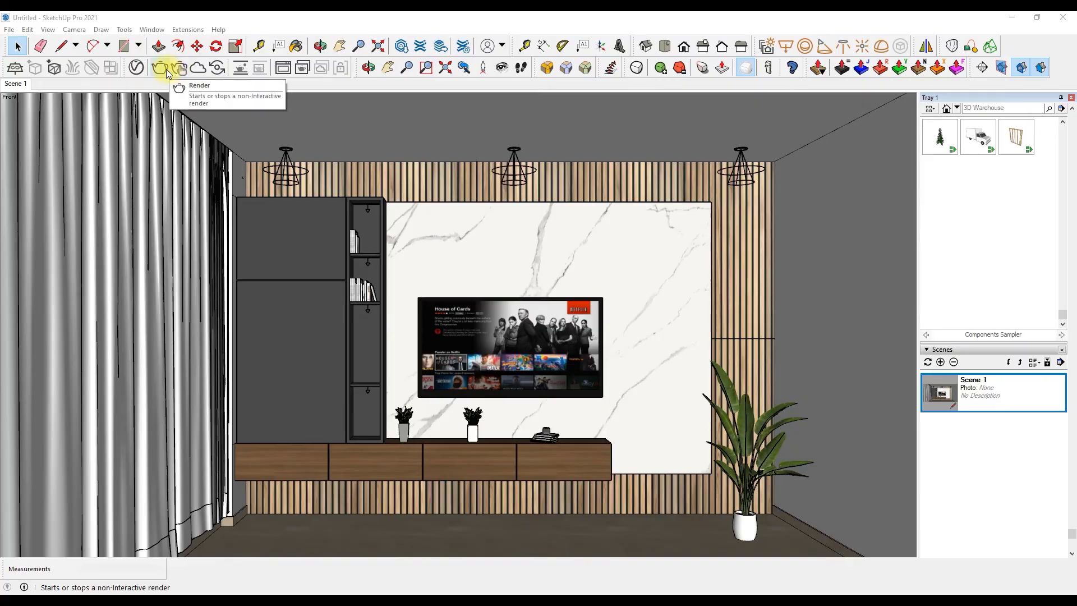
left_click(159, 67)
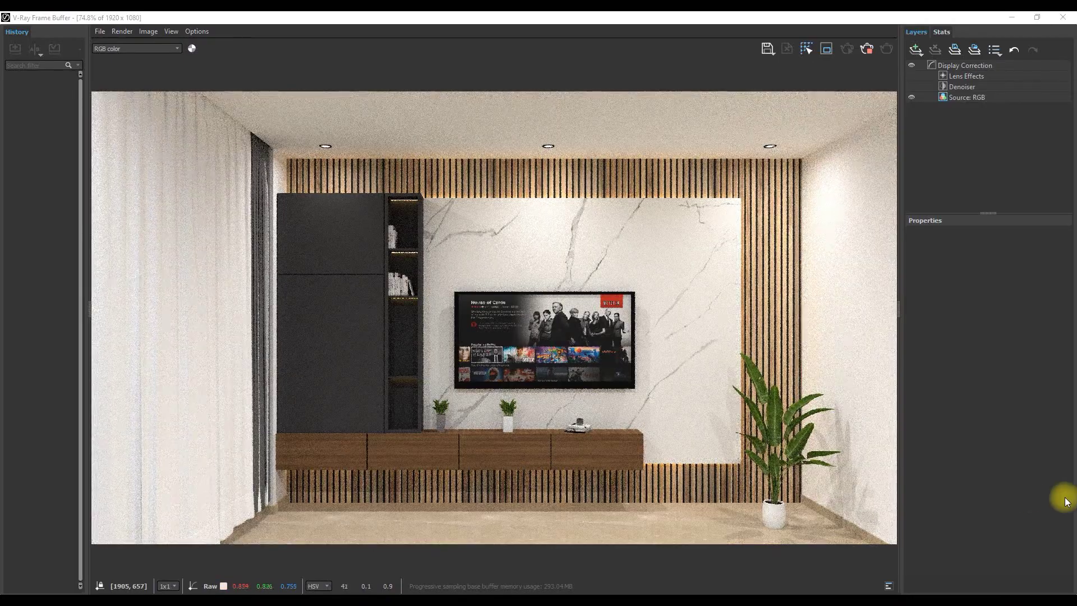